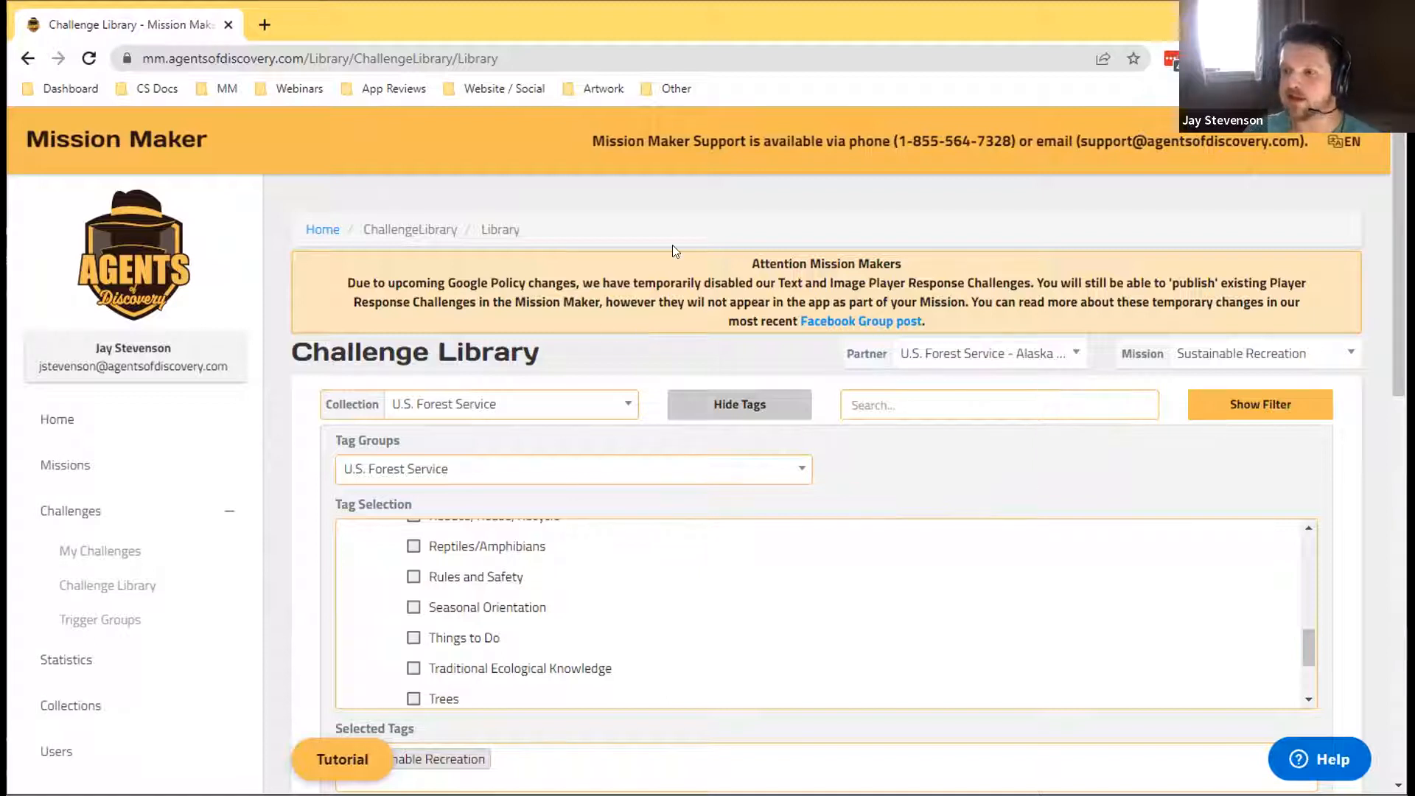
Step: Review the available challenge collections in the Challenge Library, keeping U.S. Forest Service selected
scroll(655, 250, "down", 1)
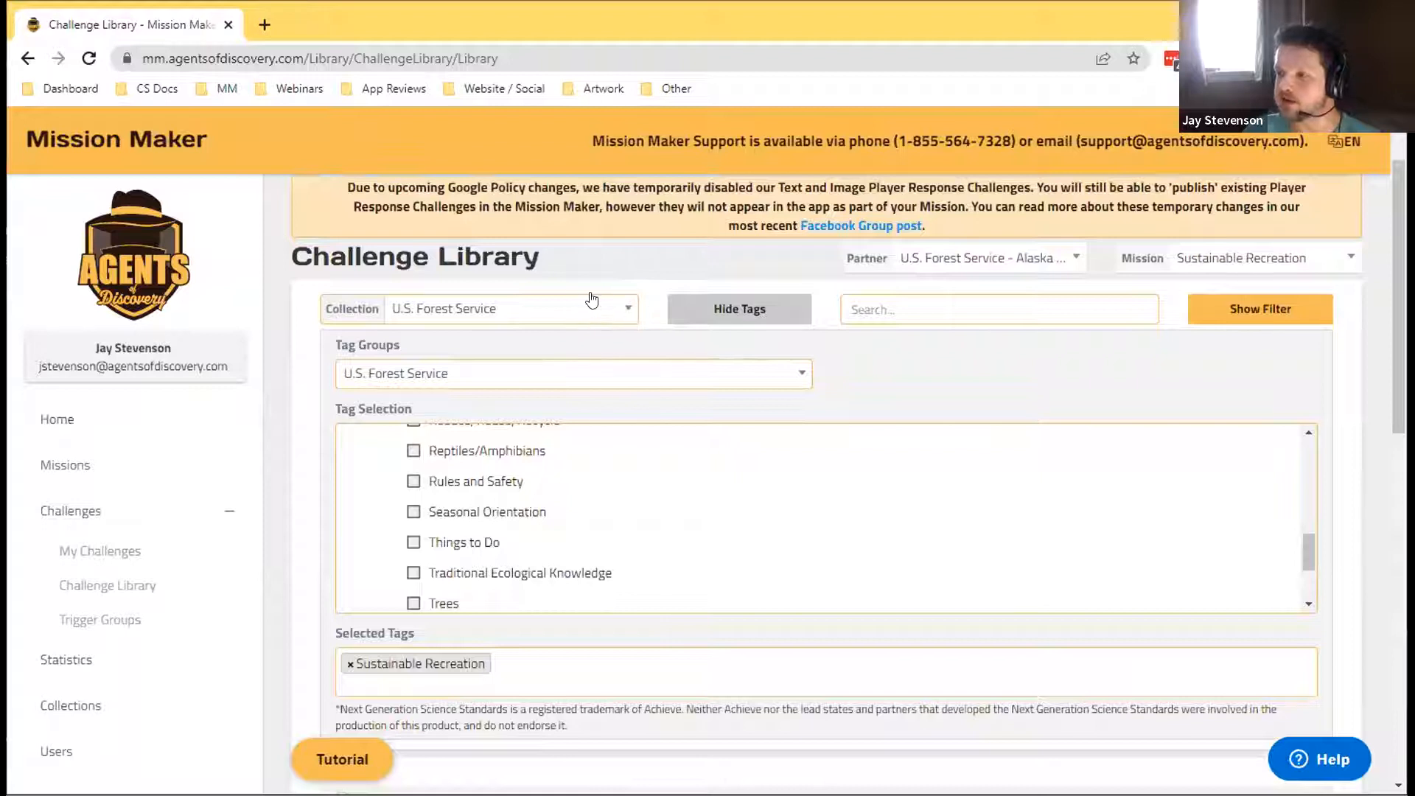
scroll(589, 302, "up", 1)
left_click(624, 406)
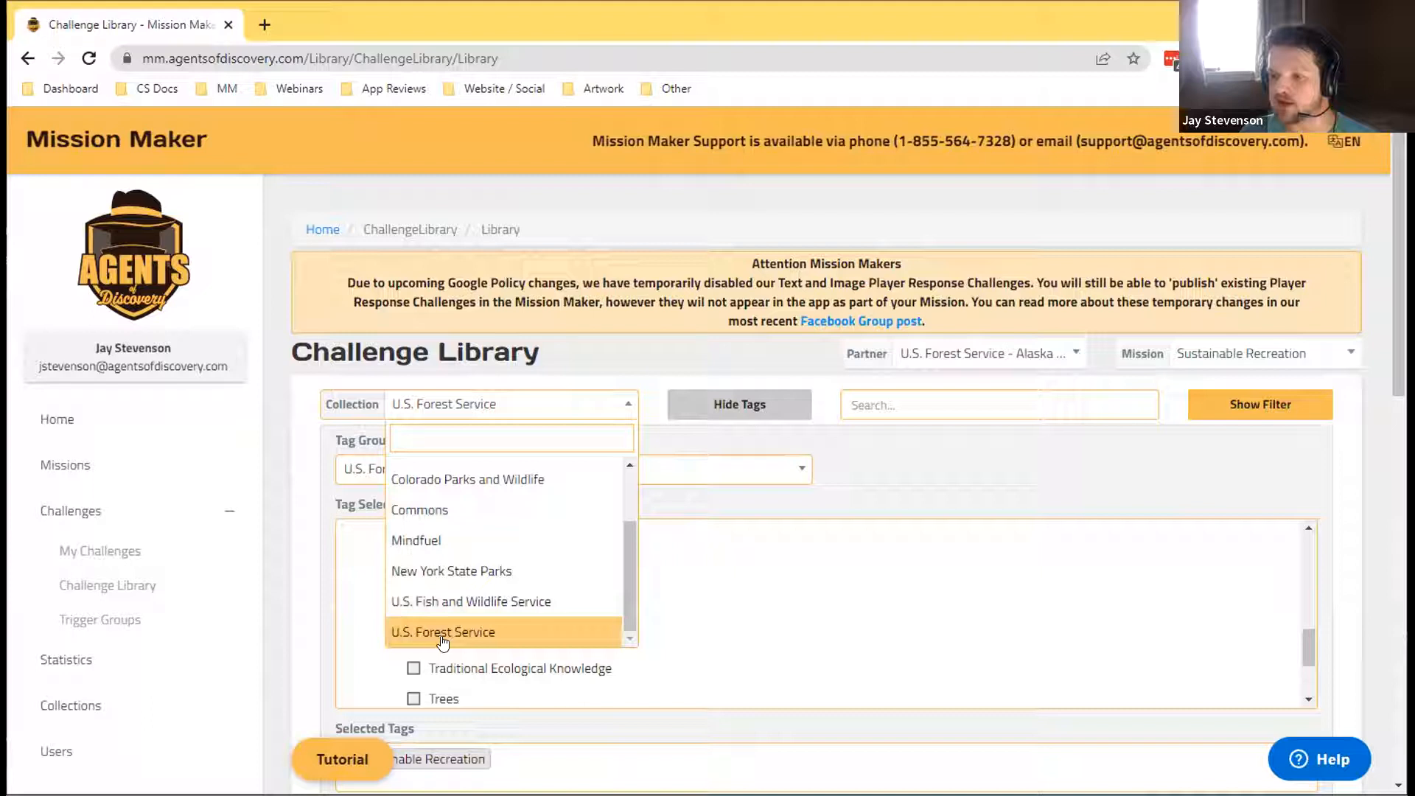
scroll(540, 564, "up", 1)
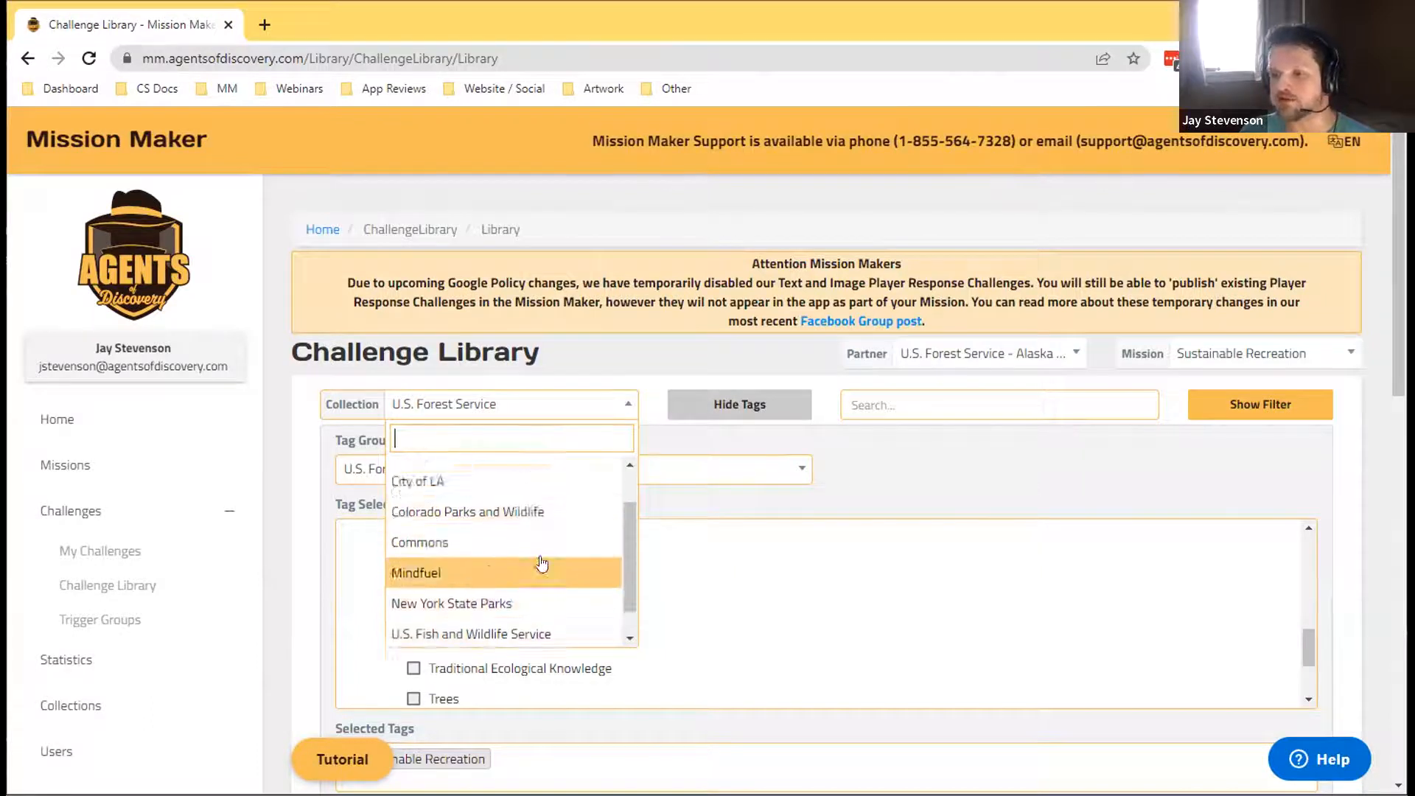
scroll(543, 506, "down", 1)
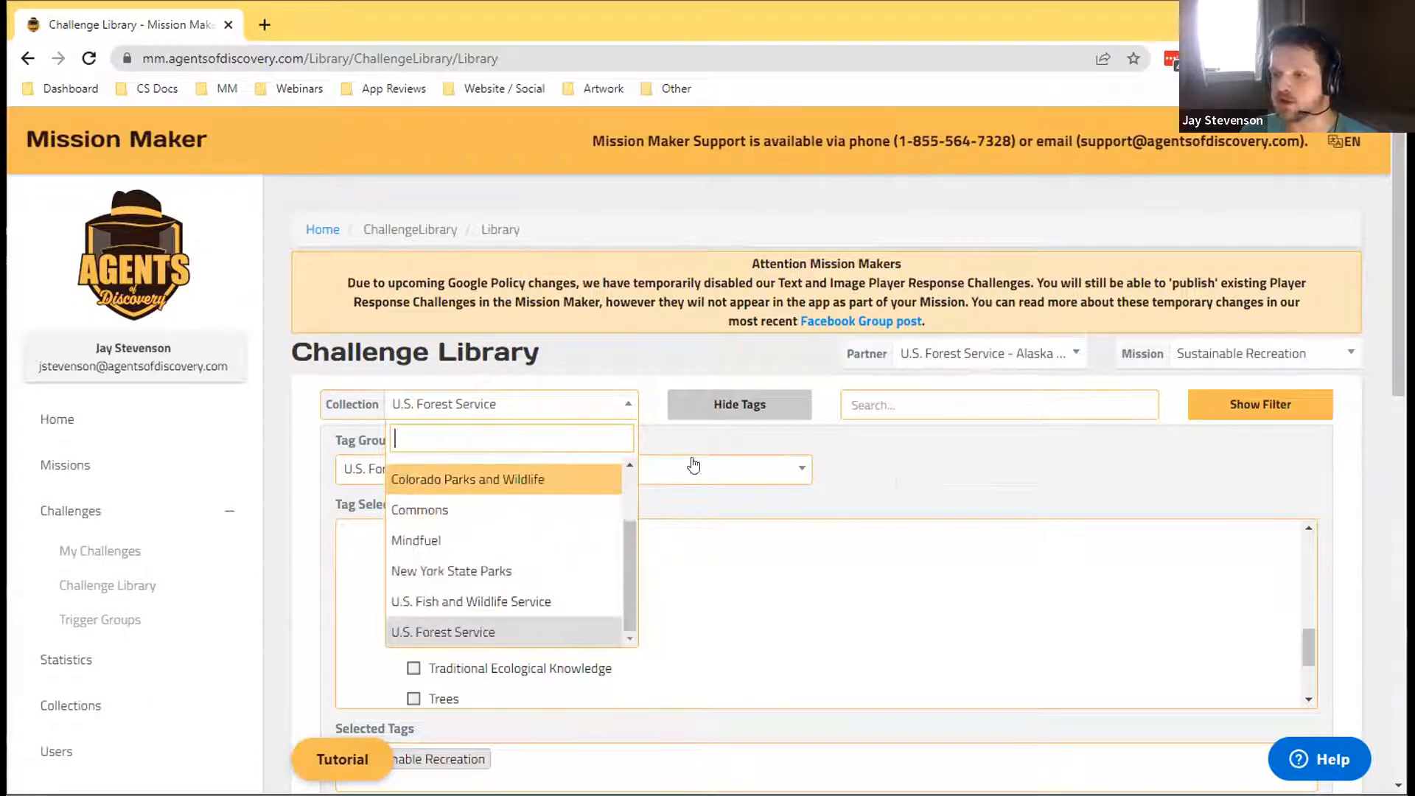
left_click(885, 484)
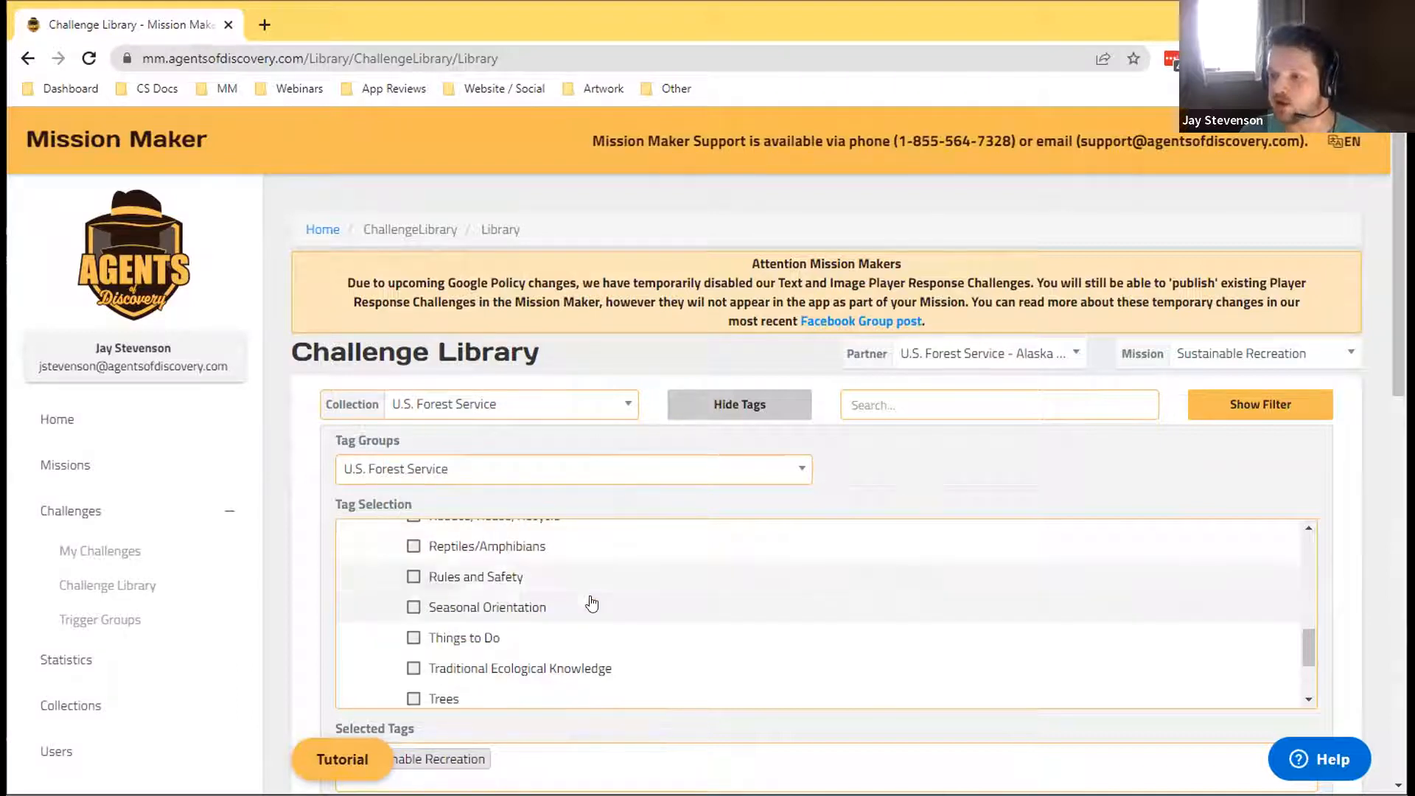
Step: Collapse and re-expand the Categories tags of the U.S. Forest Service group, and locate the Sustainable Recreation tag under National Missions
scroll(582, 599, "up", 10)
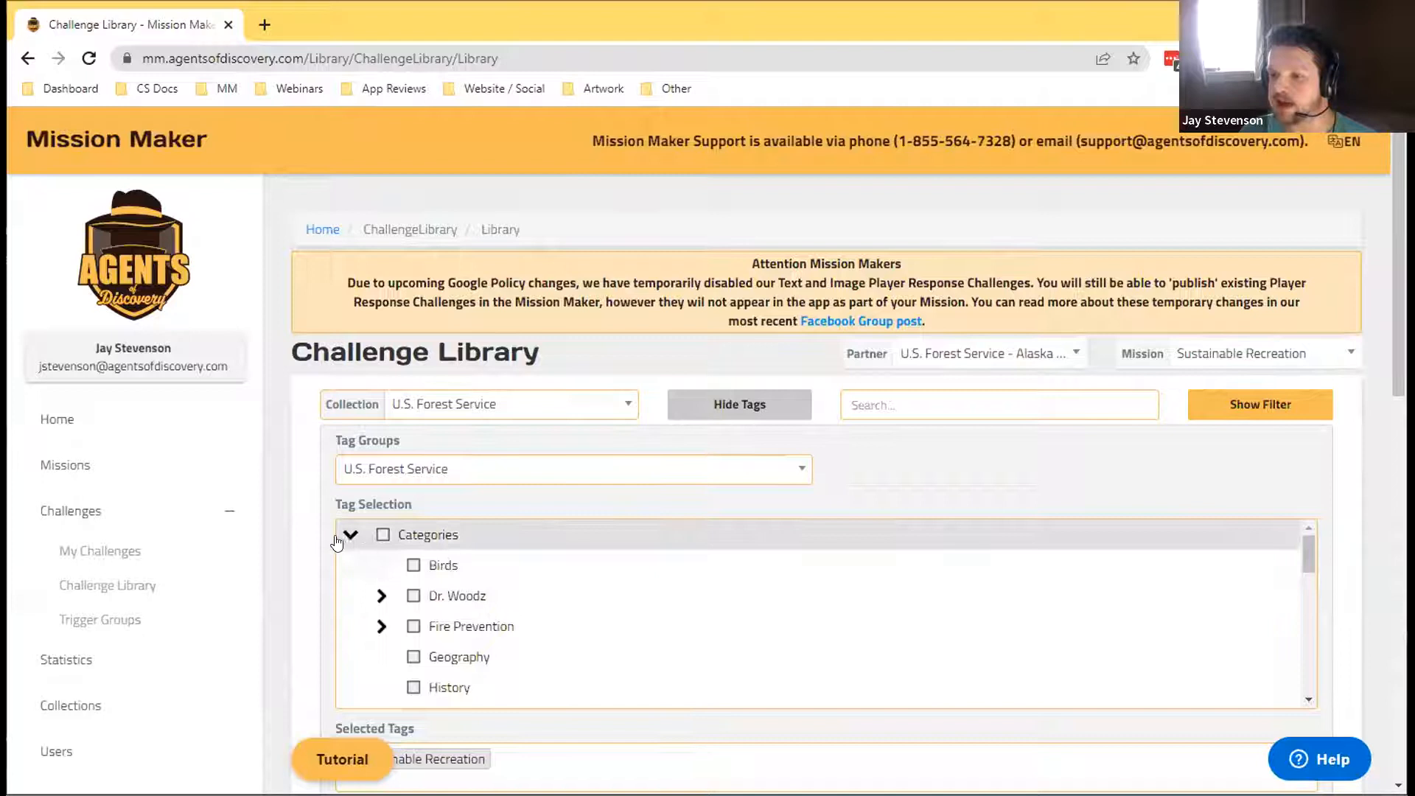
left_click(340, 535)
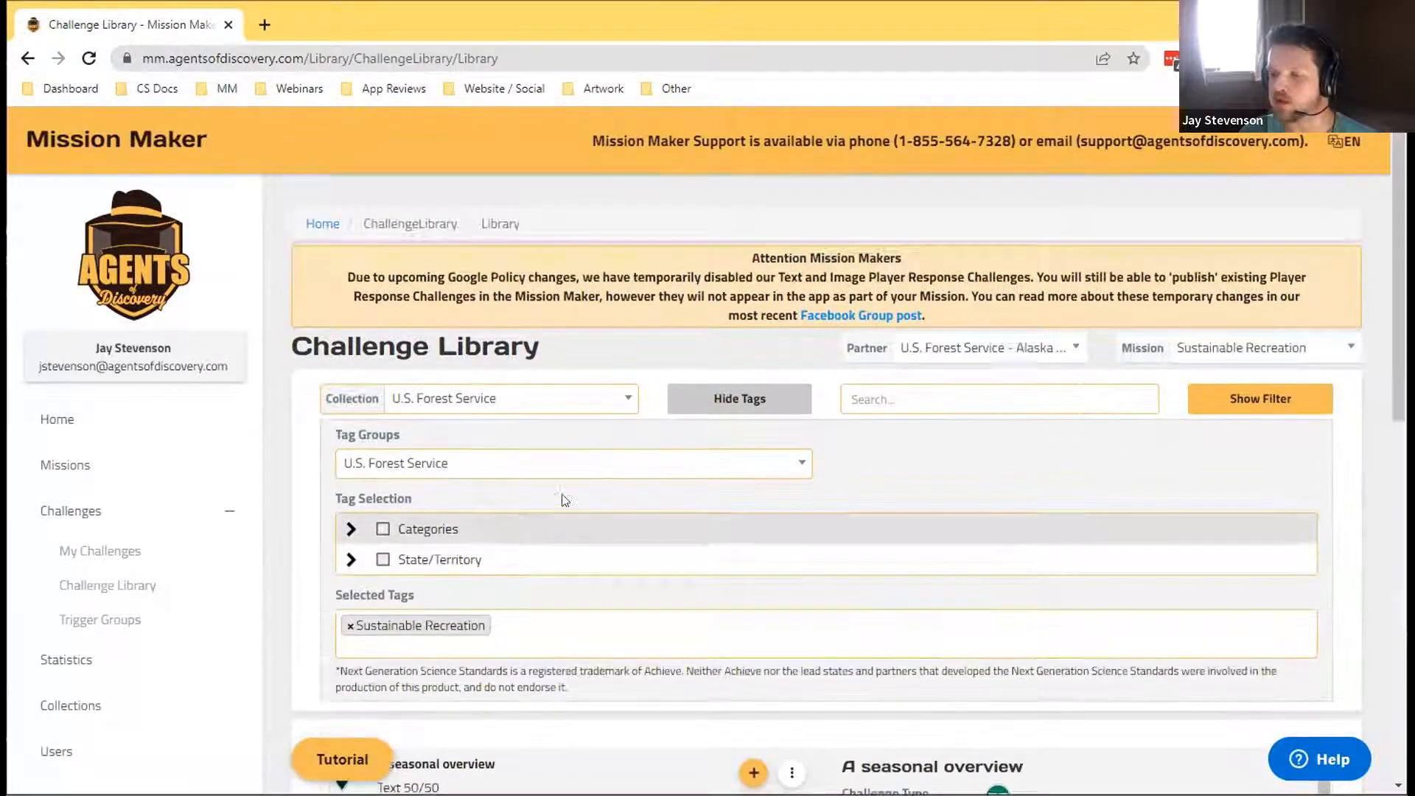
scroll(562, 496, "down", 1)
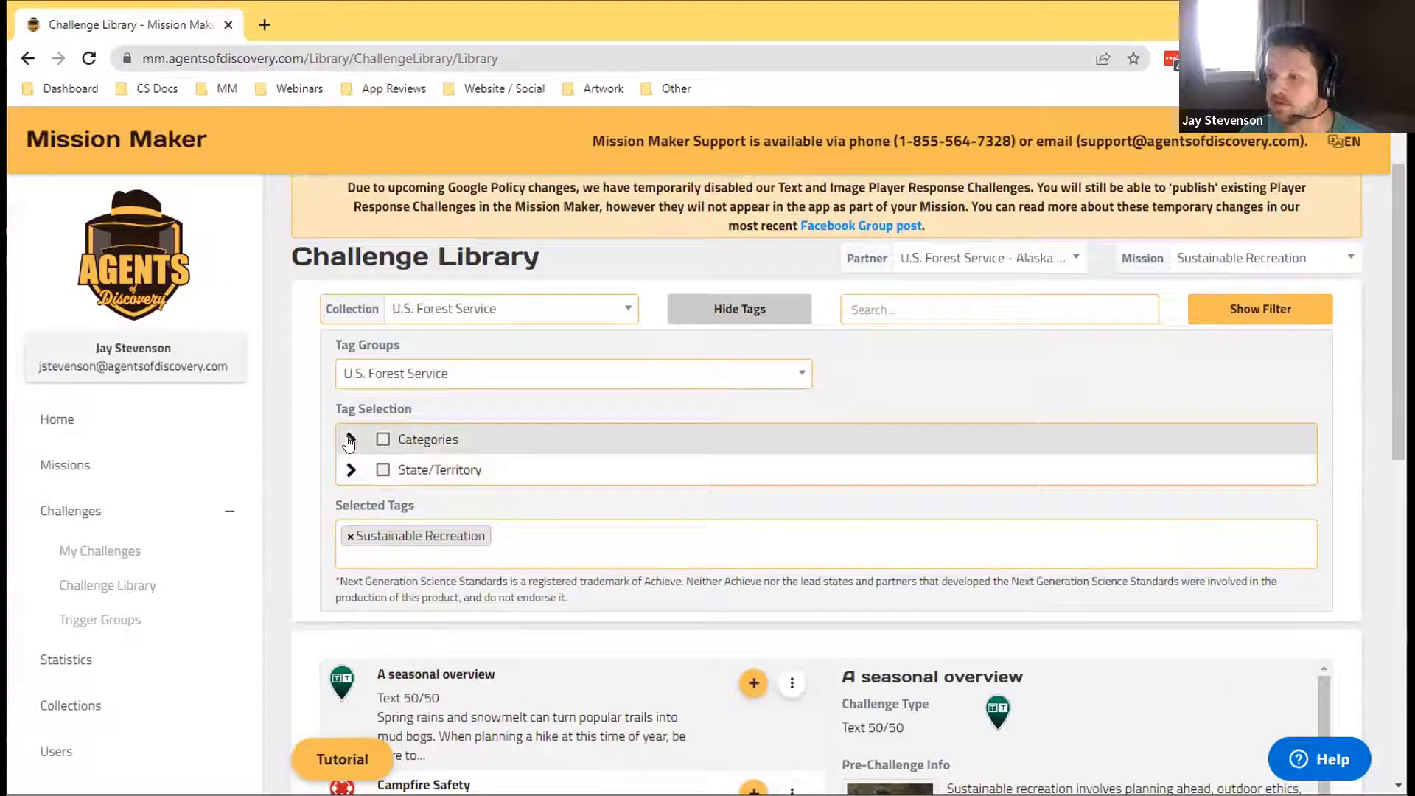
left_click(460, 378)
left_click(851, 428)
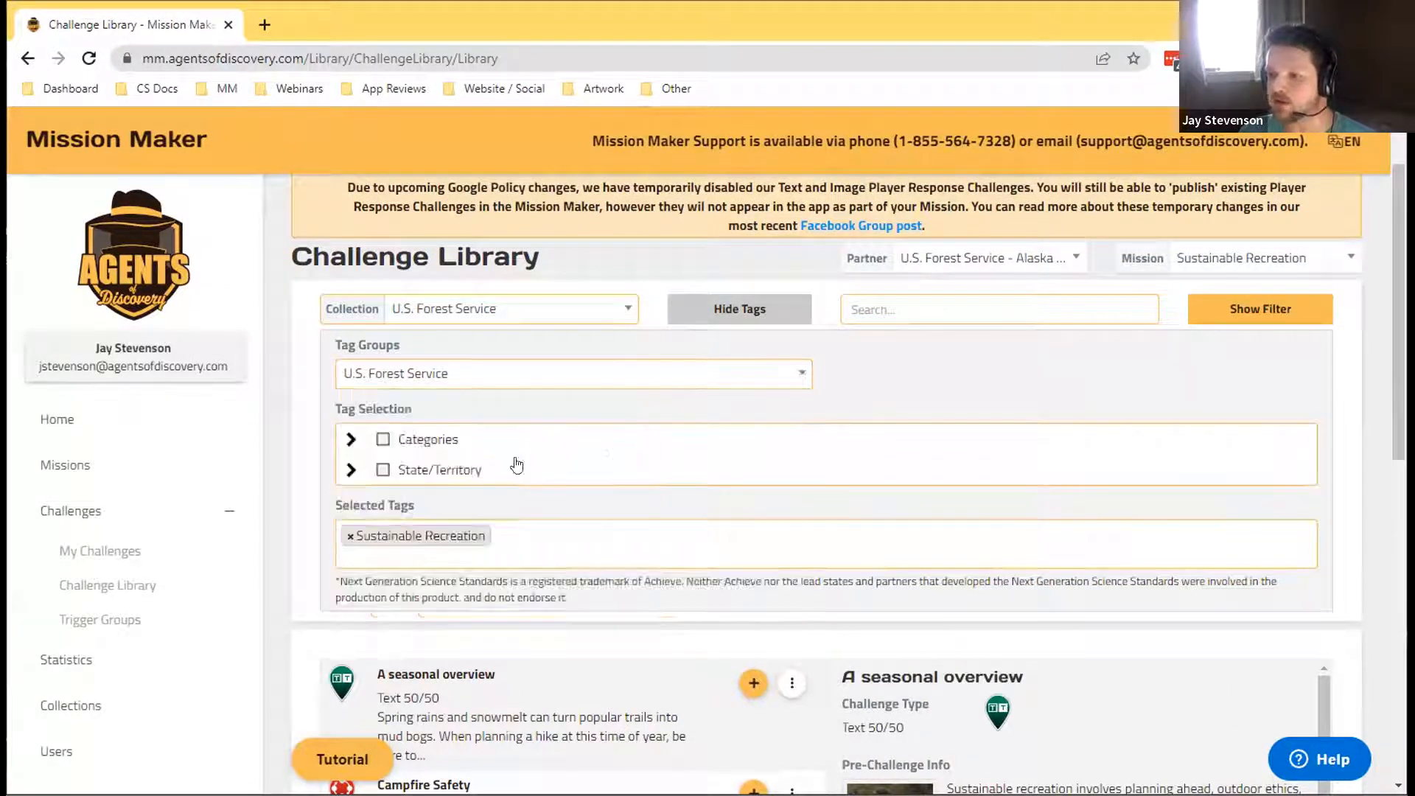
left_click(351, 440)
scroll(450, 494, "down", 5)
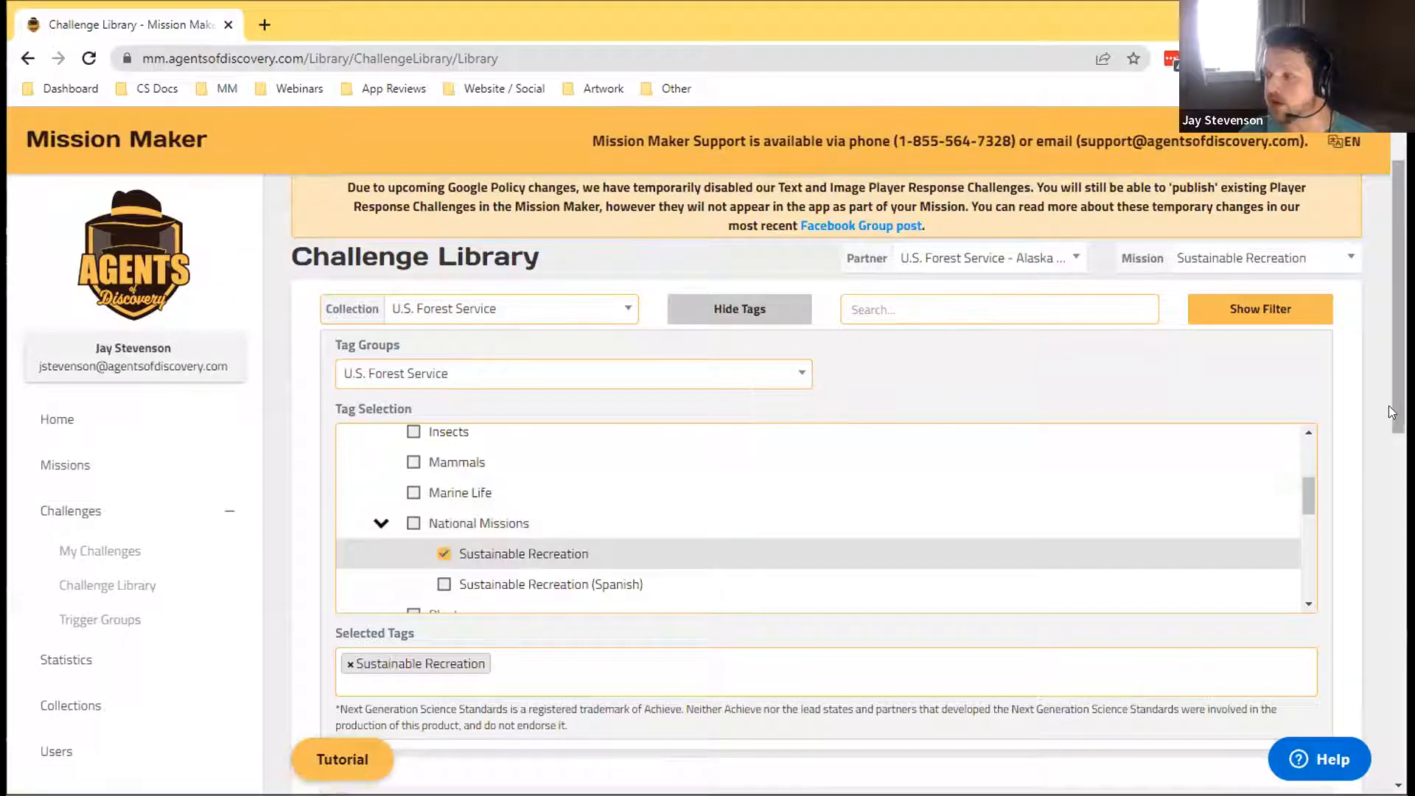
Step: Examine both pages of challenges filtered by the Sustainable Recreation tag, ending back on page 1
scroll(1388, 405, "down", 7)
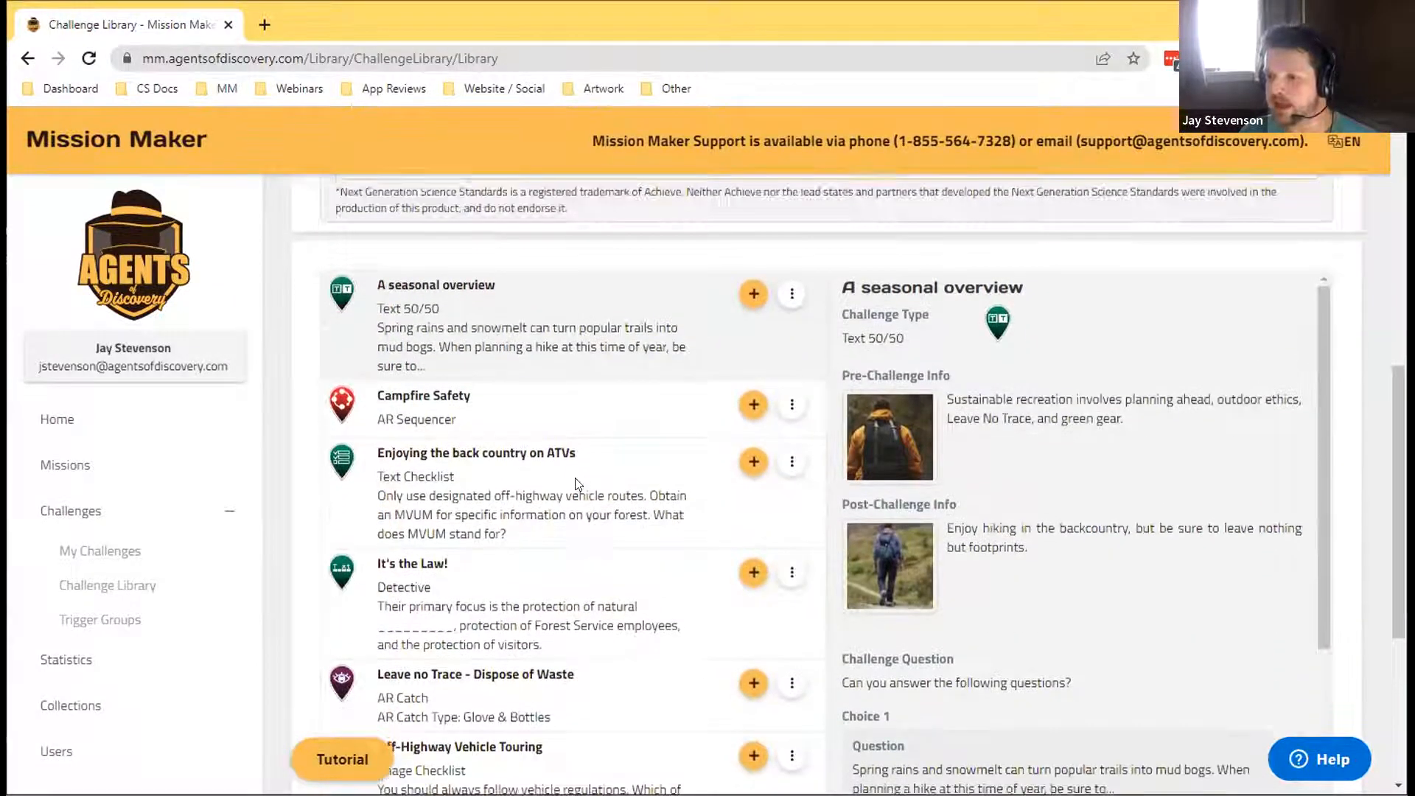
scroll(574, 477, "down", 3)
scroll(1265, 727, "down", 2)
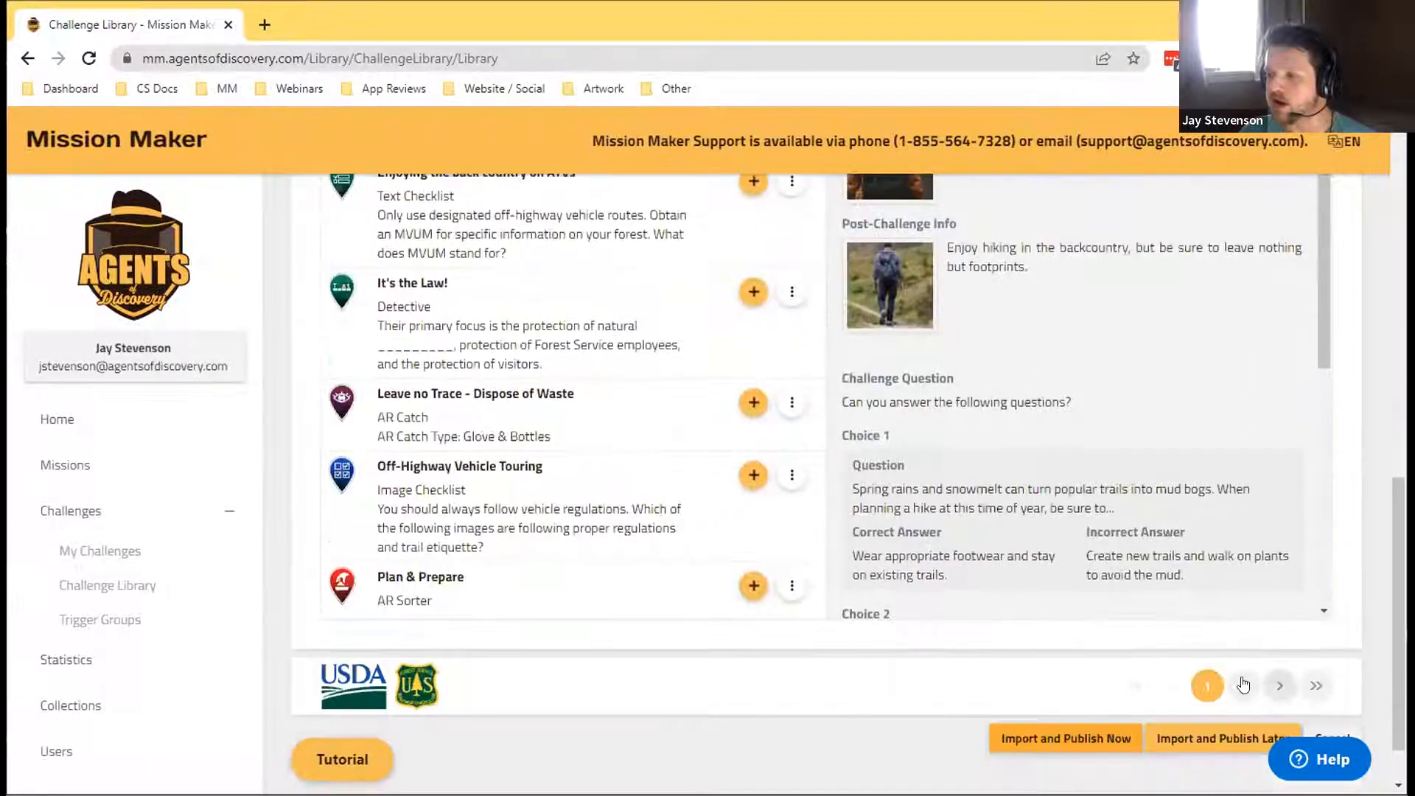
left_click(1280, 672)
scroll(675, 440, "up", 2)
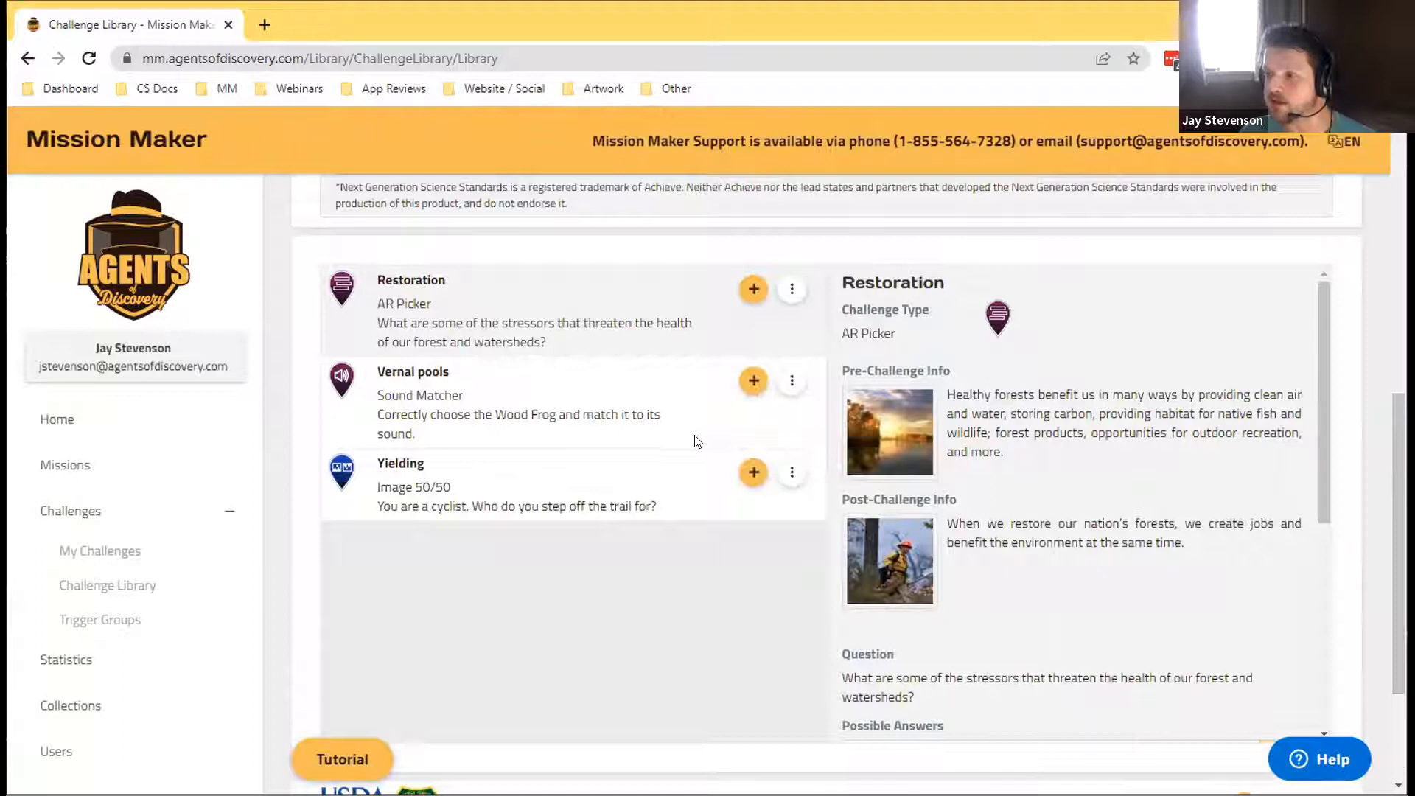
scroll(696, 441, "down", 3)
left_click(1208, 619)
scroll(744, 357, "up", 4)
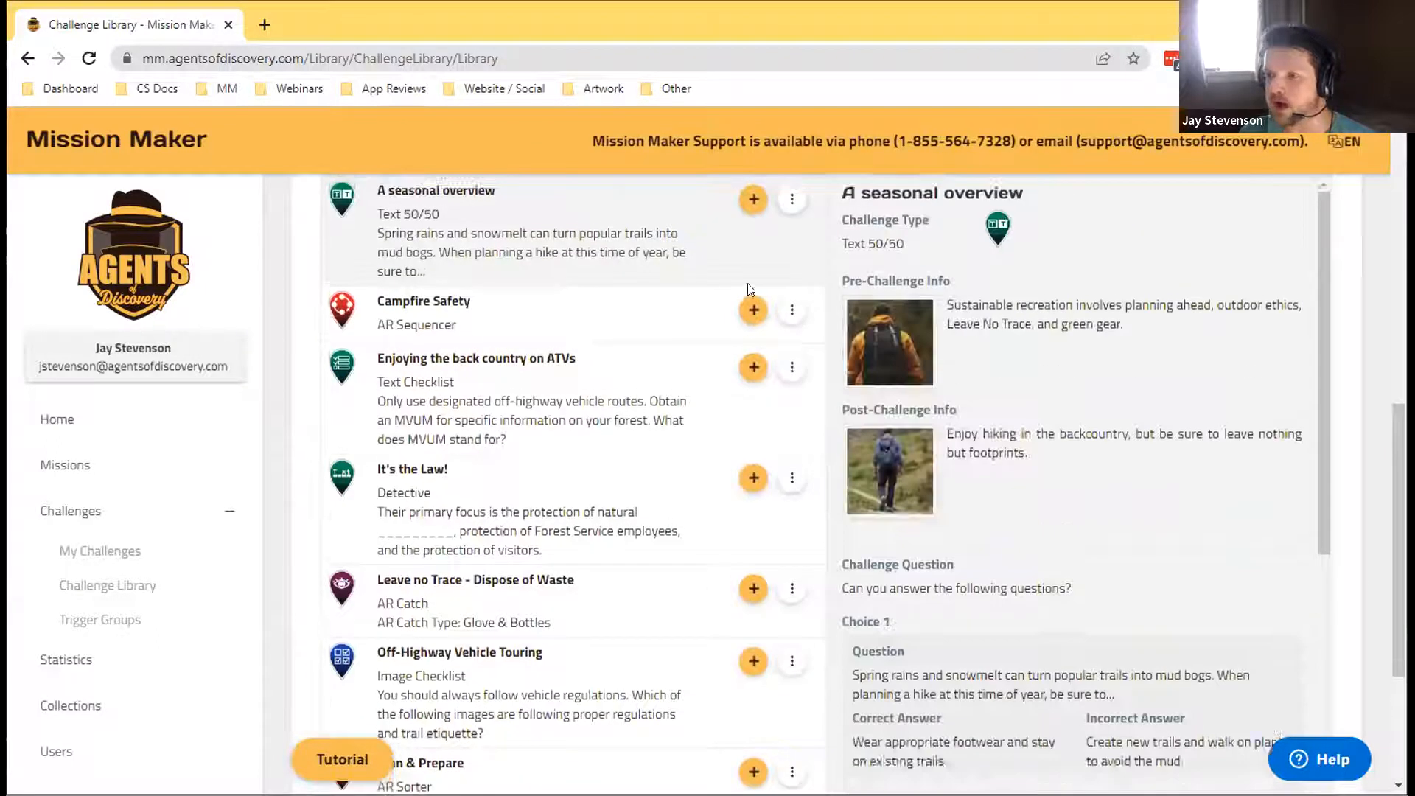
Step: Try to add the "A seasonal overview" challenge by placing its pin near the eastern edge of the mission map's red-outlined area
scroll(751, 292, "up", 1)
left_click(753, 289)
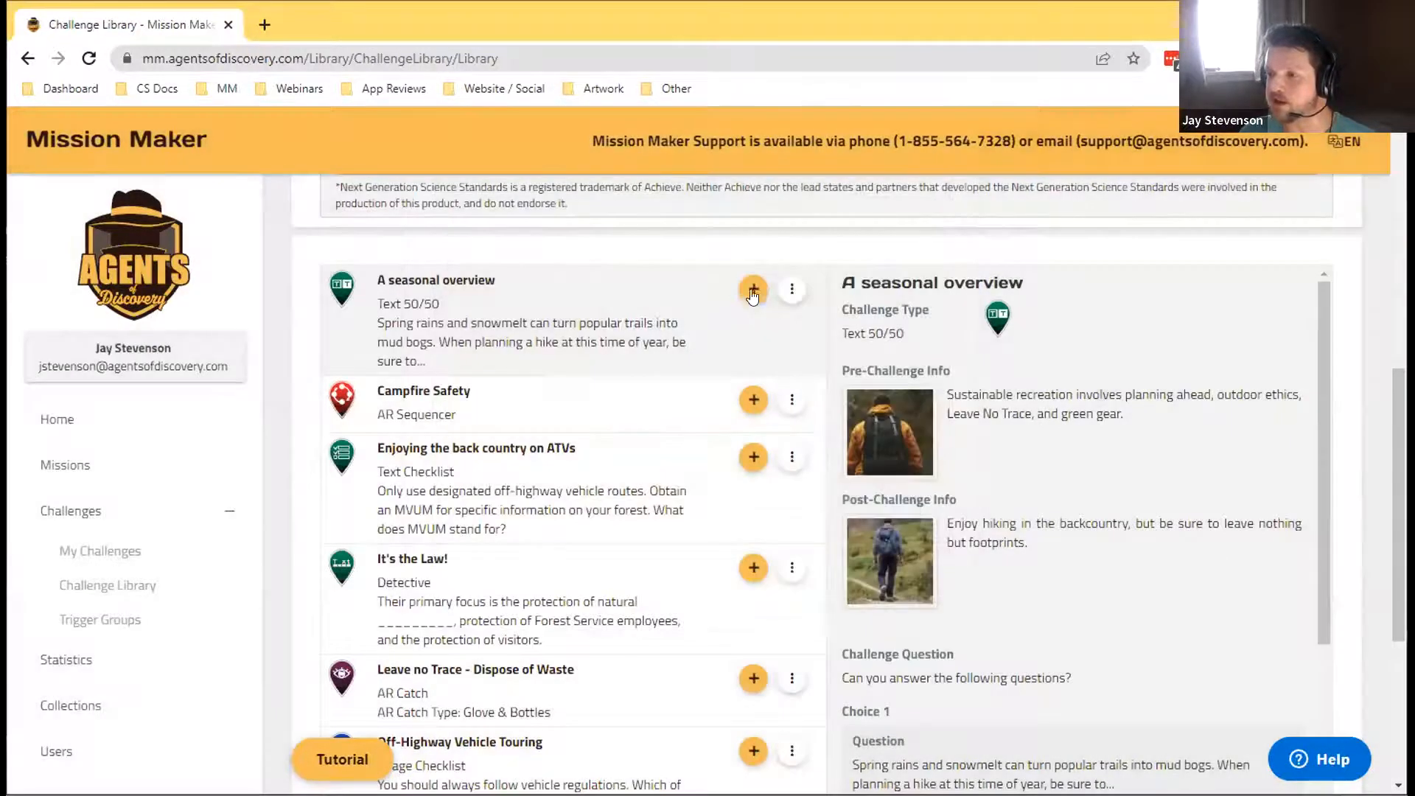
left_click(752, 297)
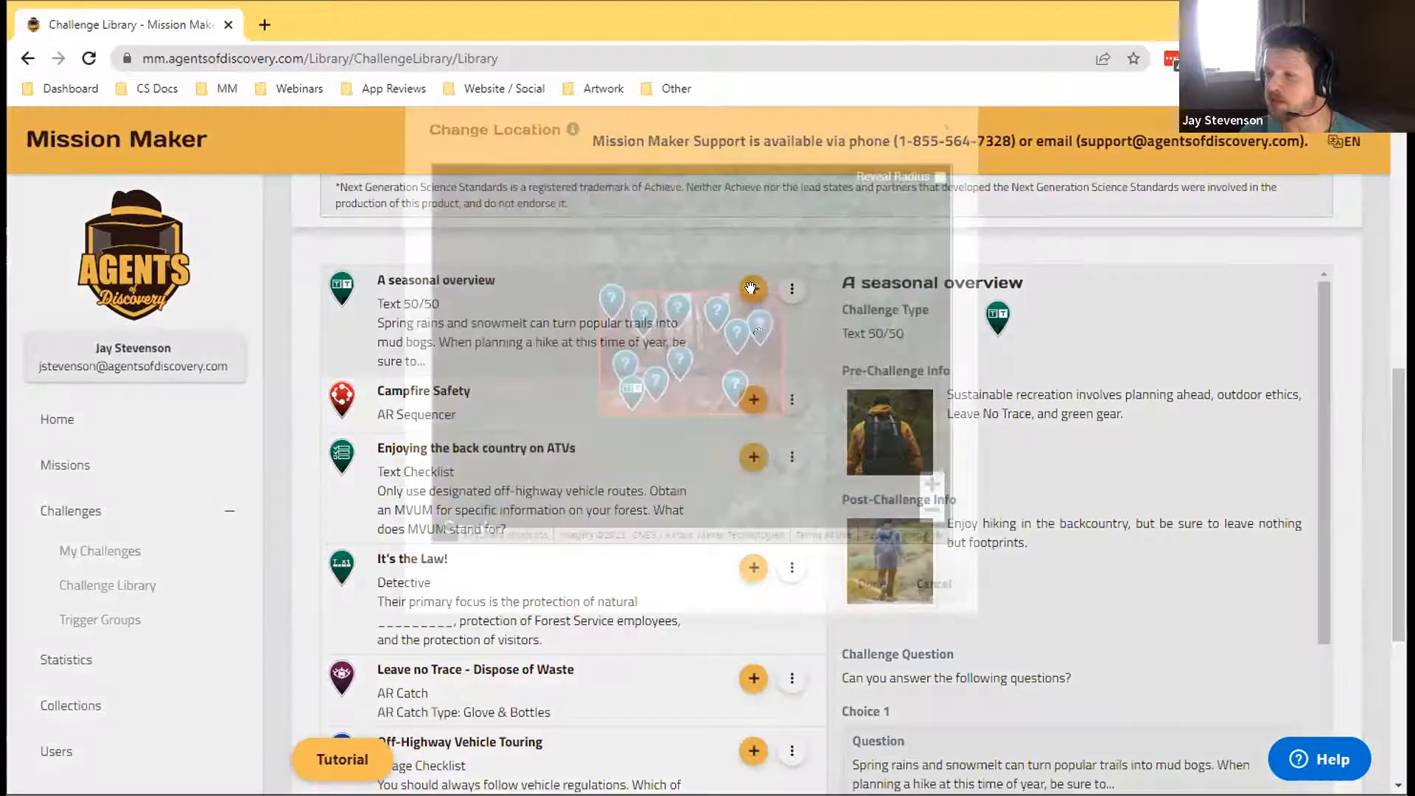
left_click_drag(633, 483, 765, 458)
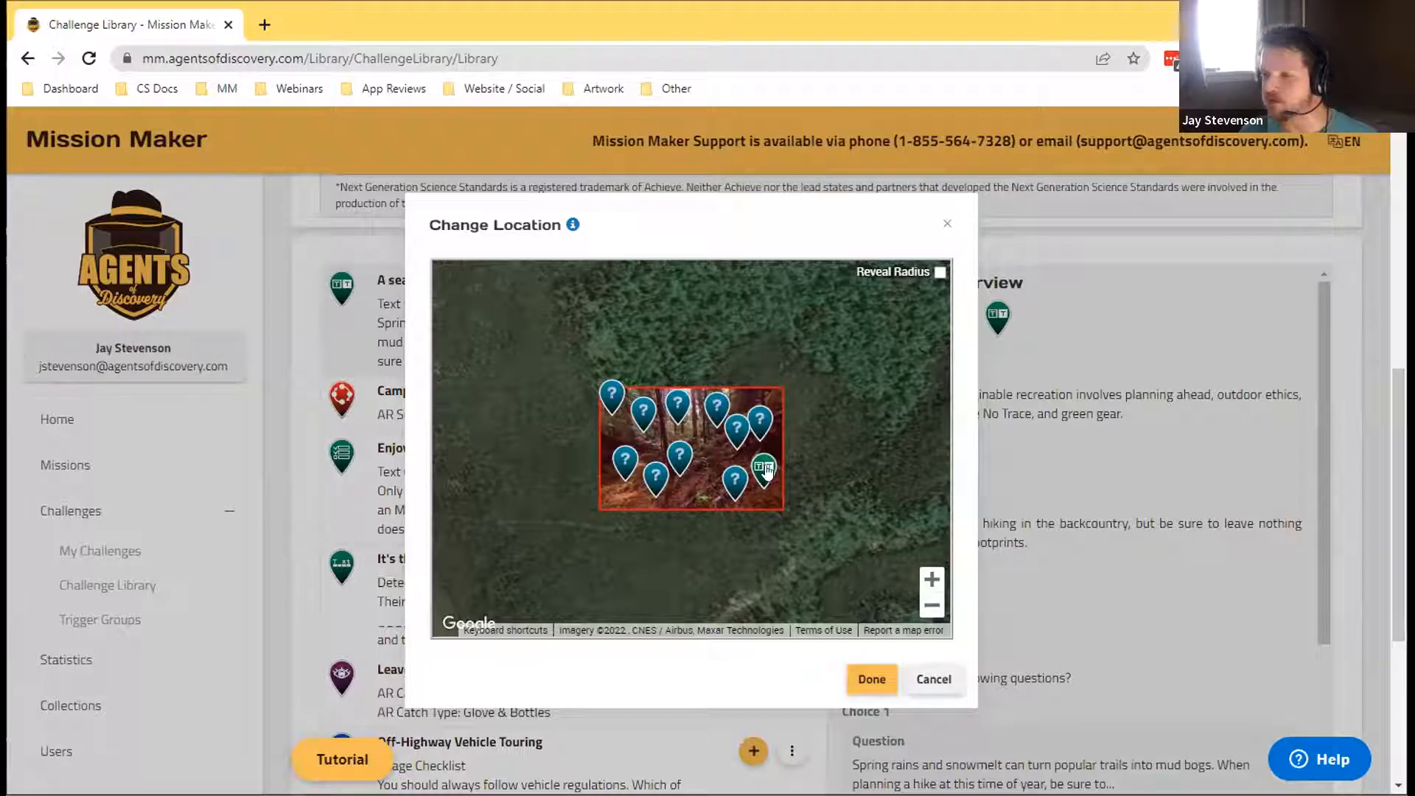
mouse_move(764, 468)
left_mouse_down()
mouse_move(719, 454)
mouse_move(746, 389)
mouse_move(766, 464)
left_mouse_up()
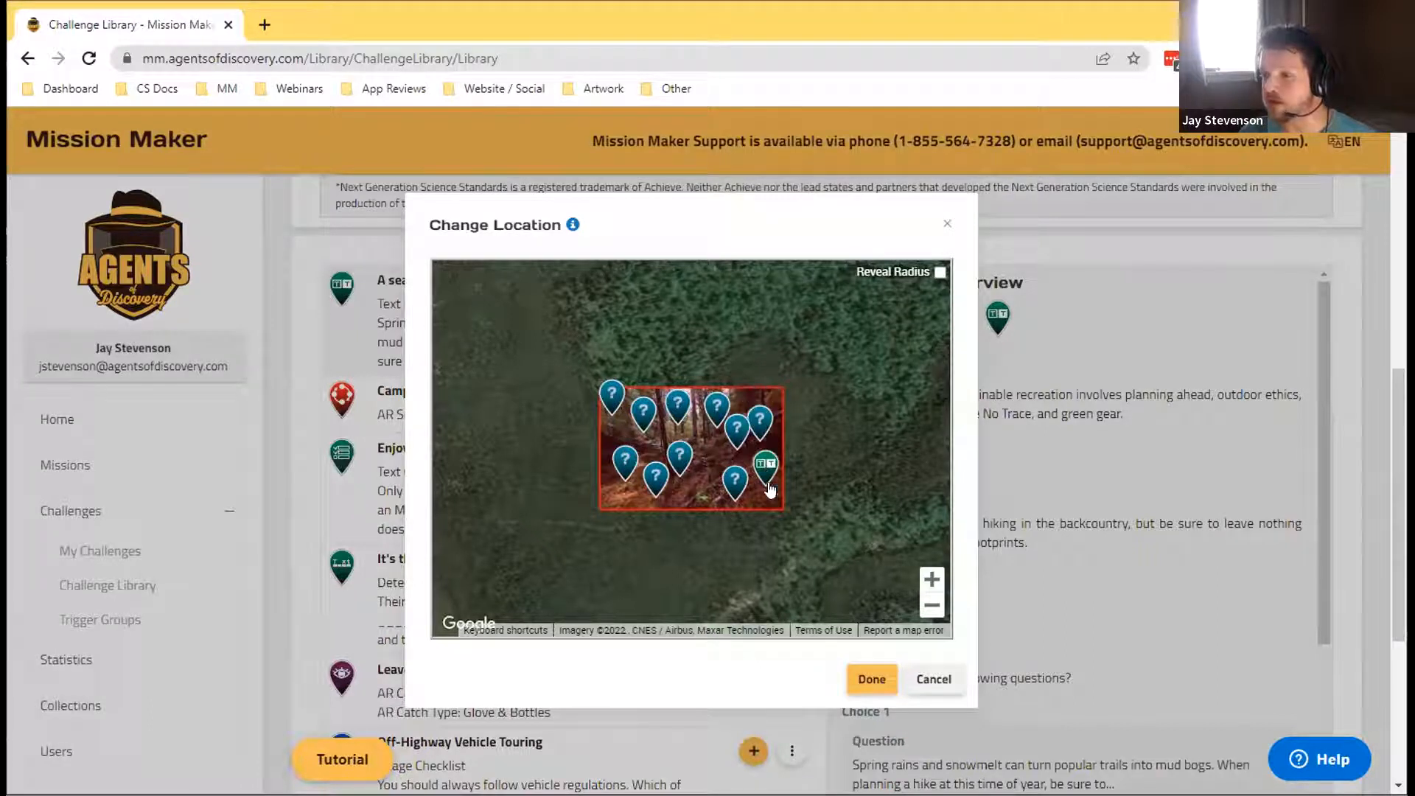
left_click(917, 680)
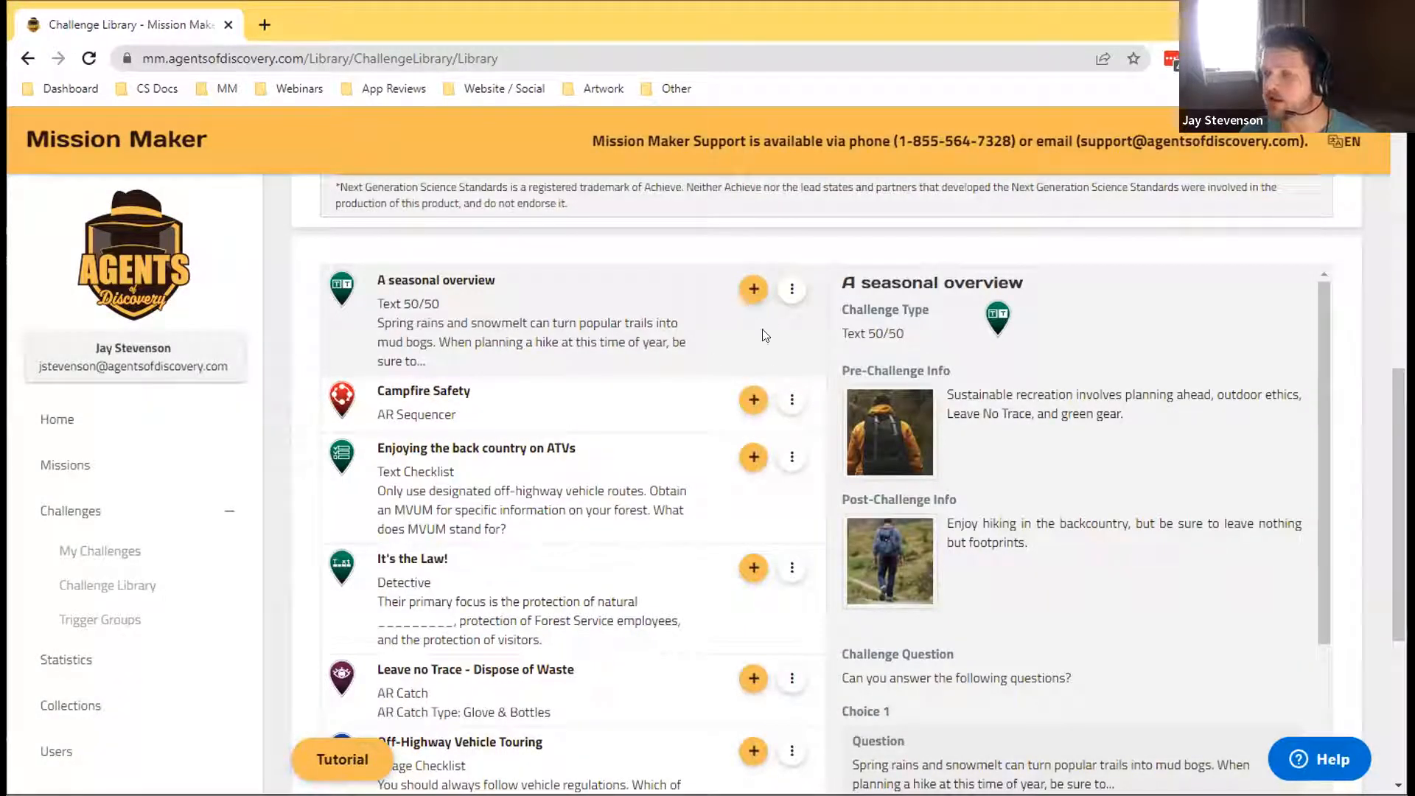
Step: Open the list of missions for the U.S. Forest Service - Alaska Region partner
scroll(744, 442, "down", 5)
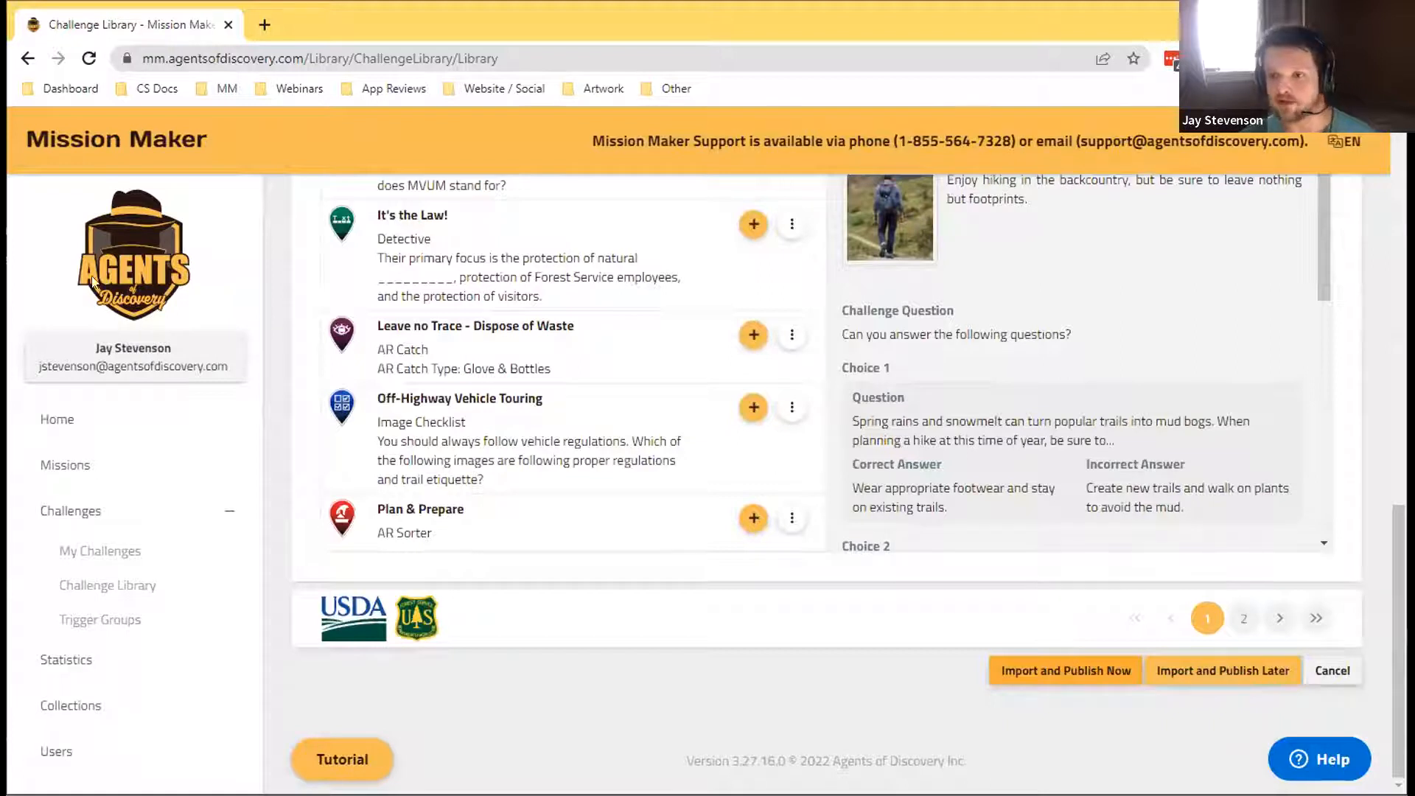
left_click(135, 460)
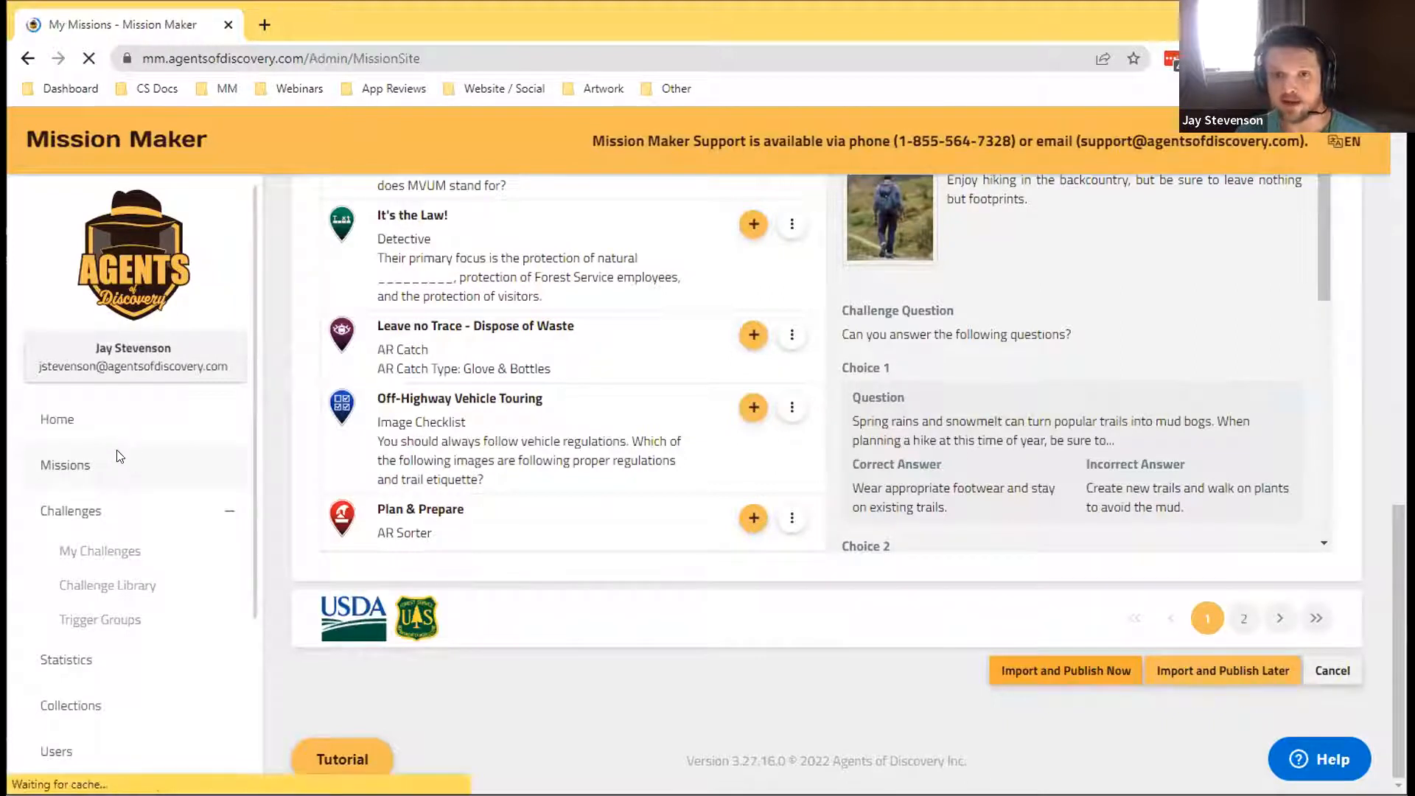
scroll(601, 410, "down", 2)
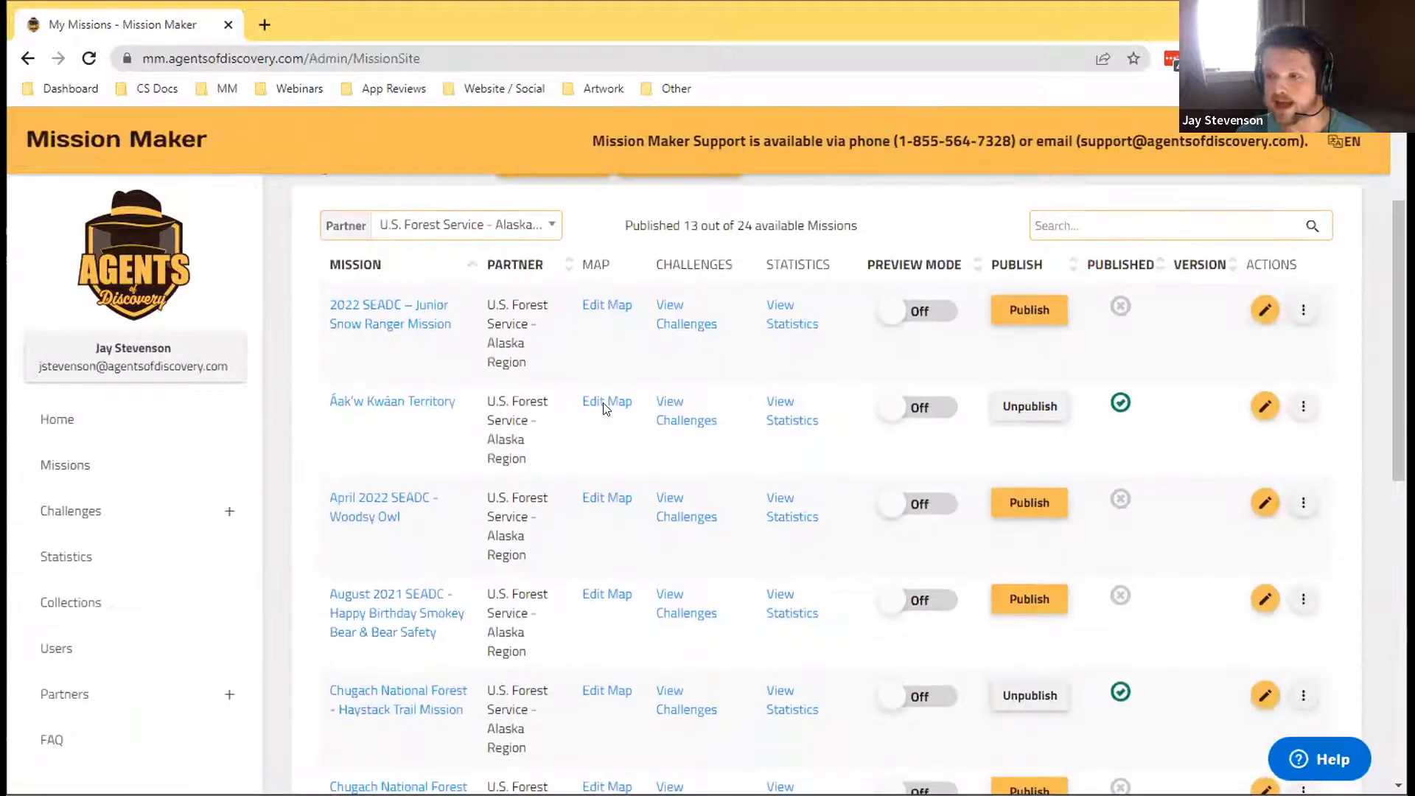
scroll(673, 405, "down", 1)
scroll(675, 410, "up", 2)
scroll(936, 398, "up", 1)
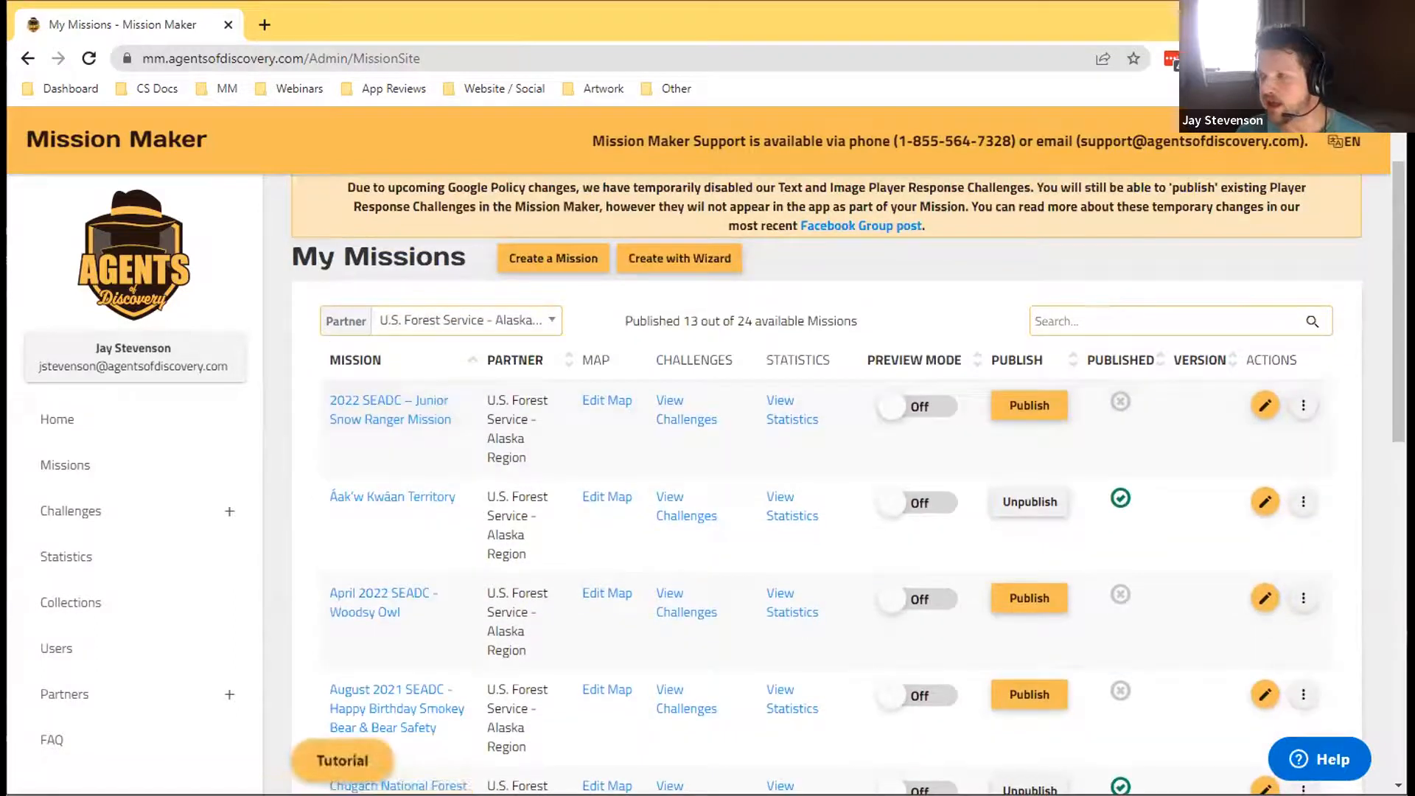
scroll(1068, 306, "down", 1)
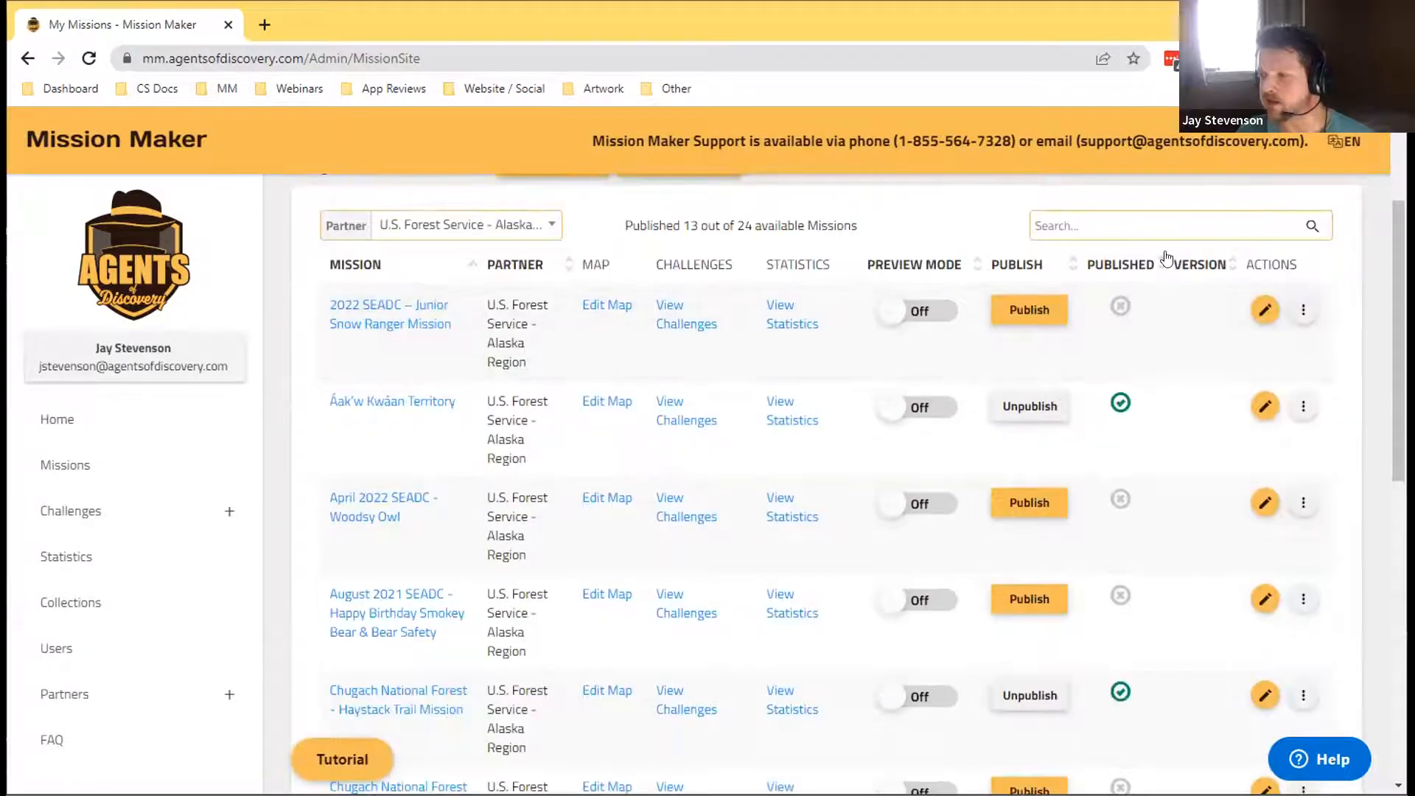
Step: Locate the Sustainable Recreation mission on page 3 of the Alaska Region missions and highlight its name
scroll(1153, 413, "down", 8)
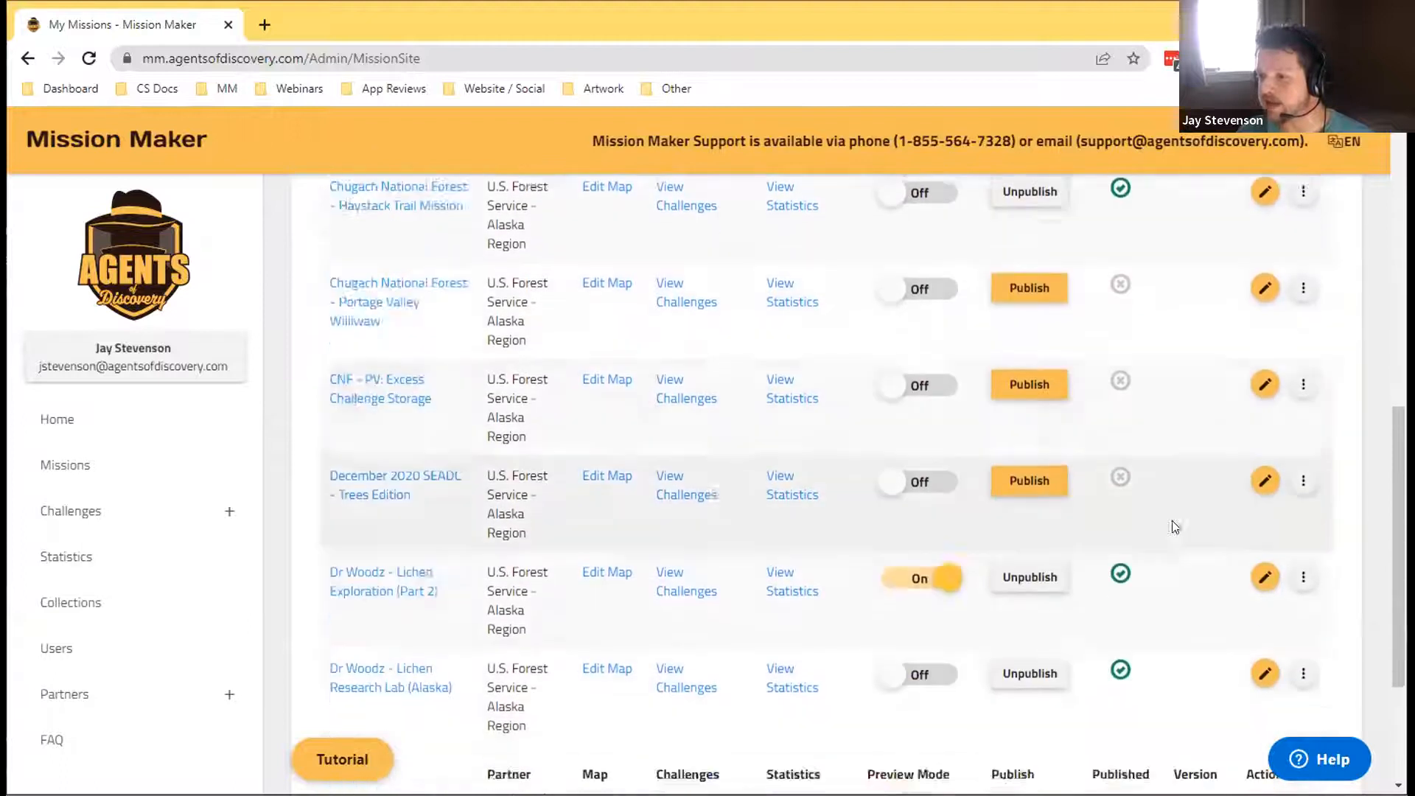
left_click(1165, 591)
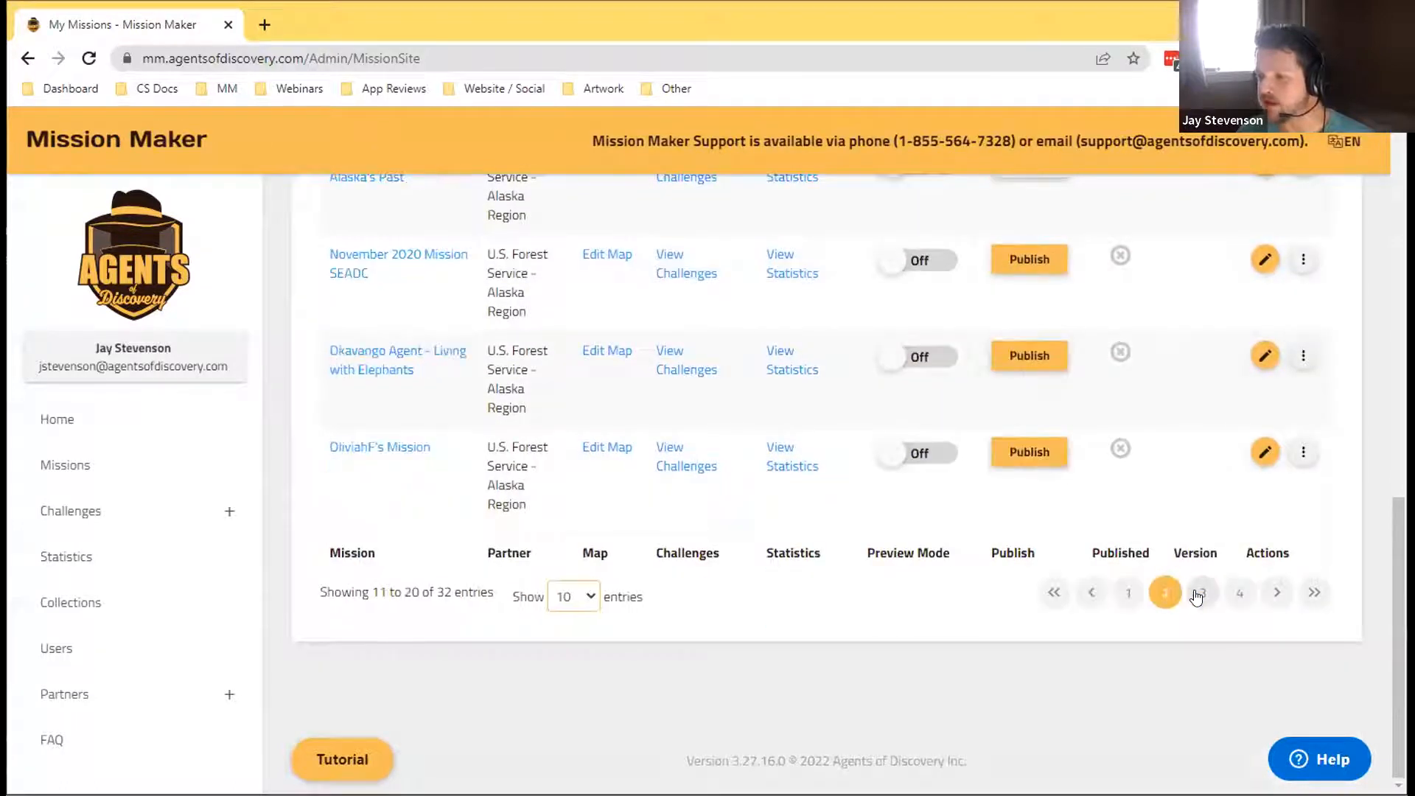
left_click(1197, 595)
scroll(622, 509, "up", 1)
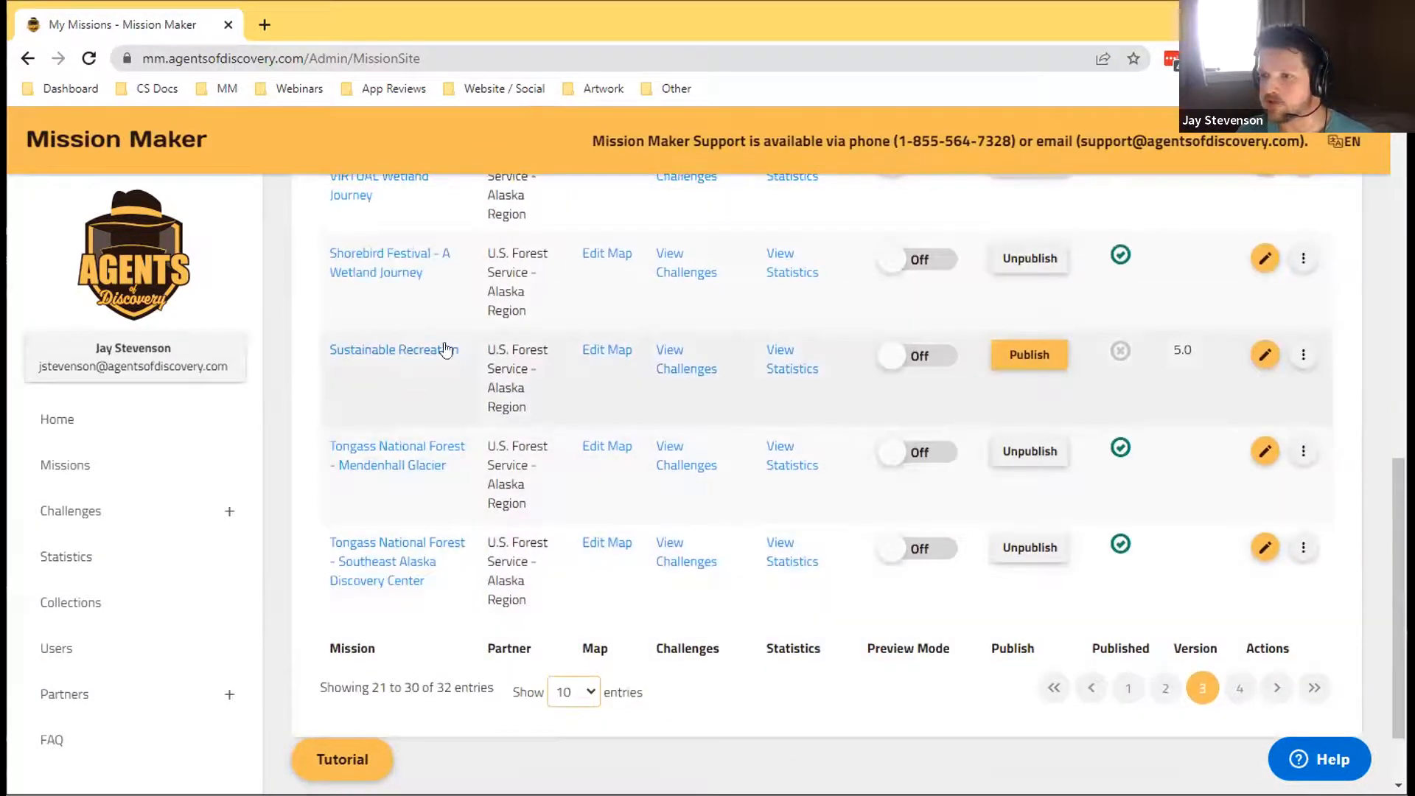
left_click_drag(460, 349, 328, 349)
Step: Show the missions of the partner U.S. Forest Service - Cleveland National Forest and look for its Sustainable Recreation mission
scroll(451, 498, "up", 2)
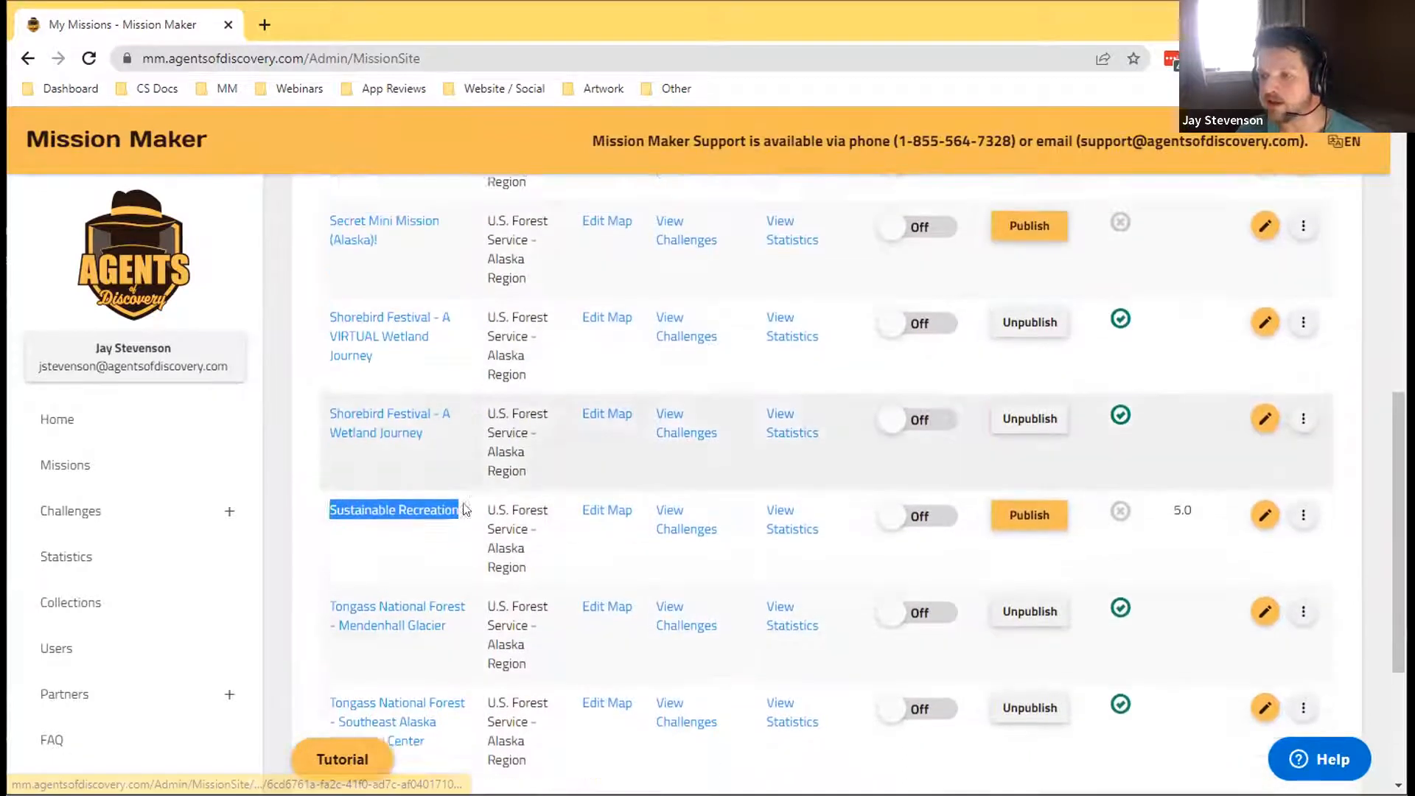
scroll(527, 596, "up", 6)
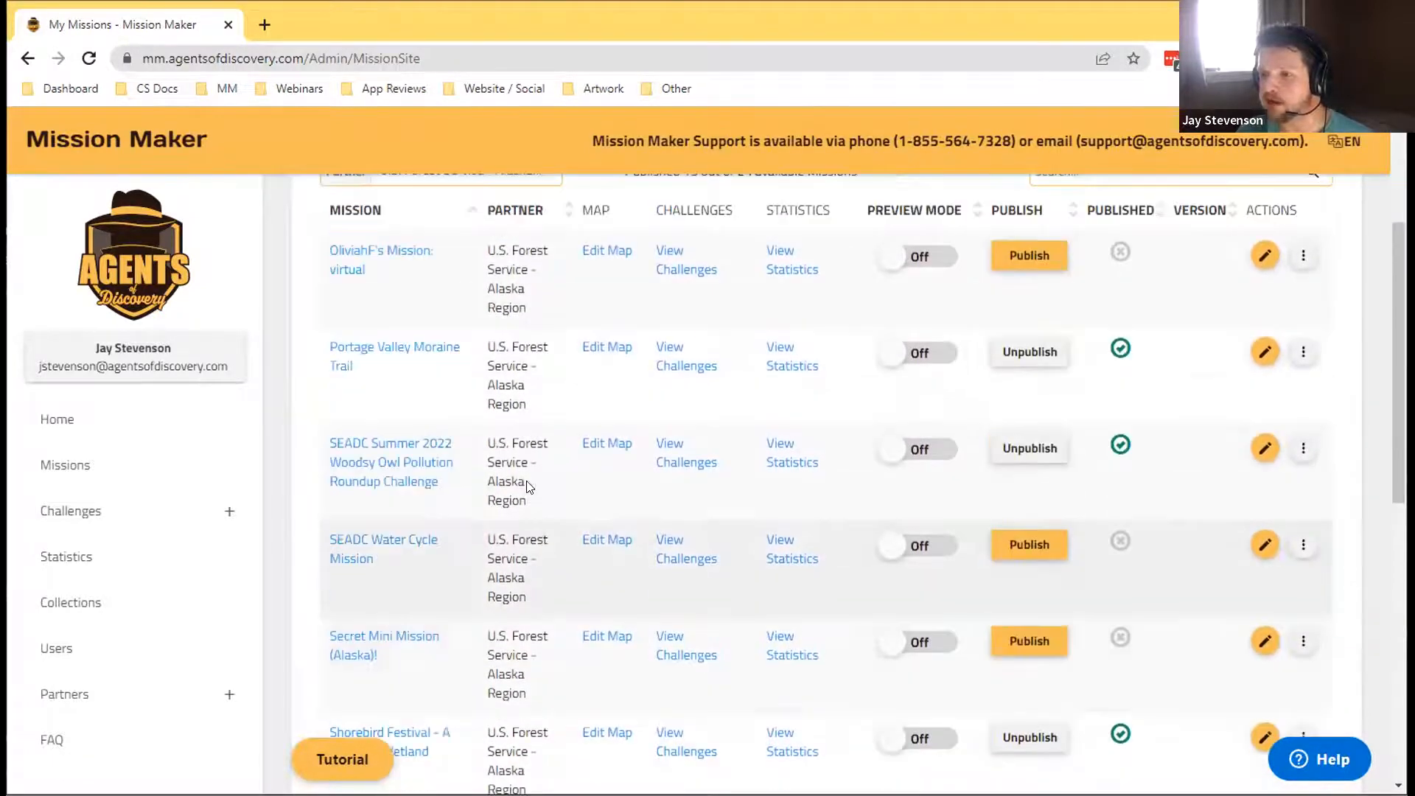
left_click(470, 426)
scroll(518, 566, "down", 4)
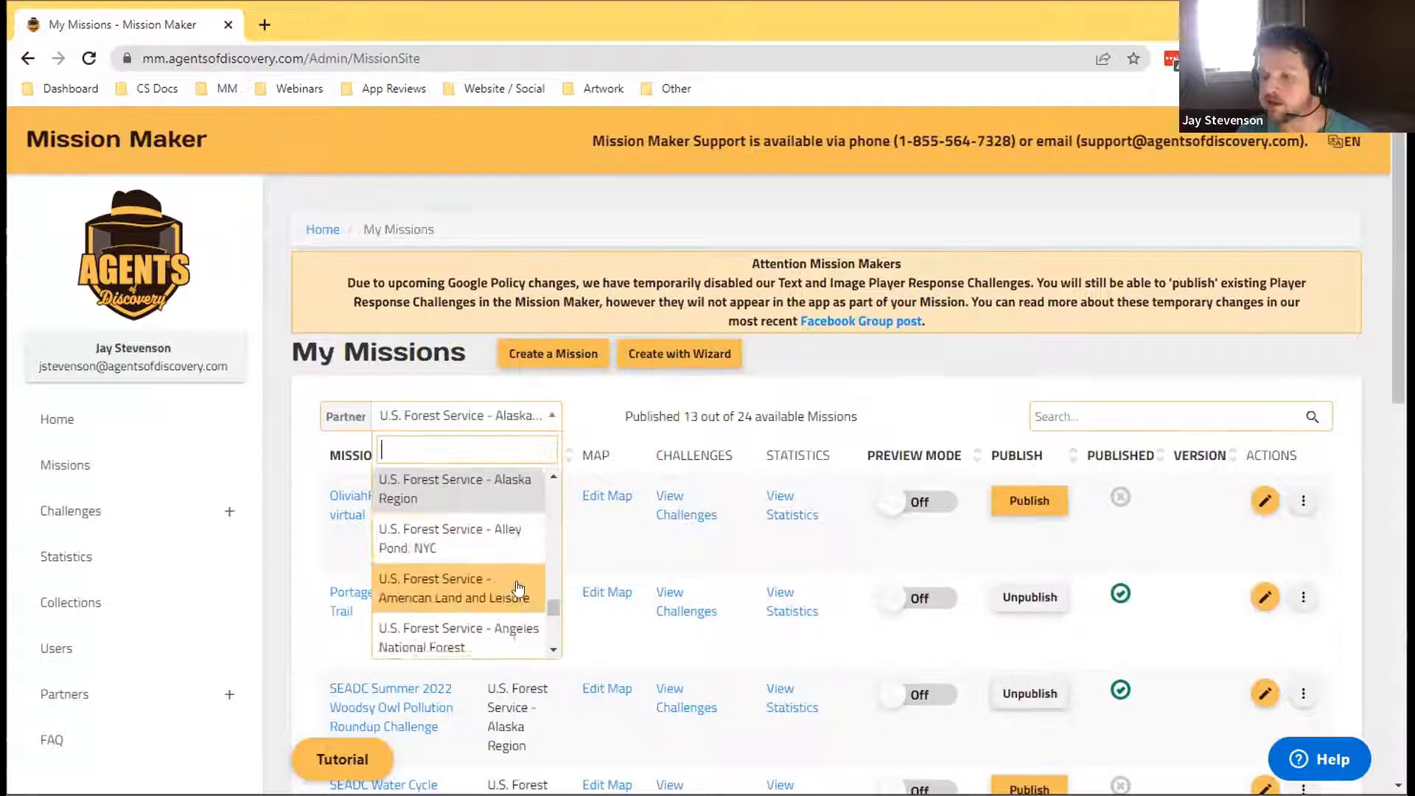
scroll(487, 576, "up", 1)
scroll(482, 571, "down", 2)
left_click(475, 565)
scroll(475, 565, "down", 3)
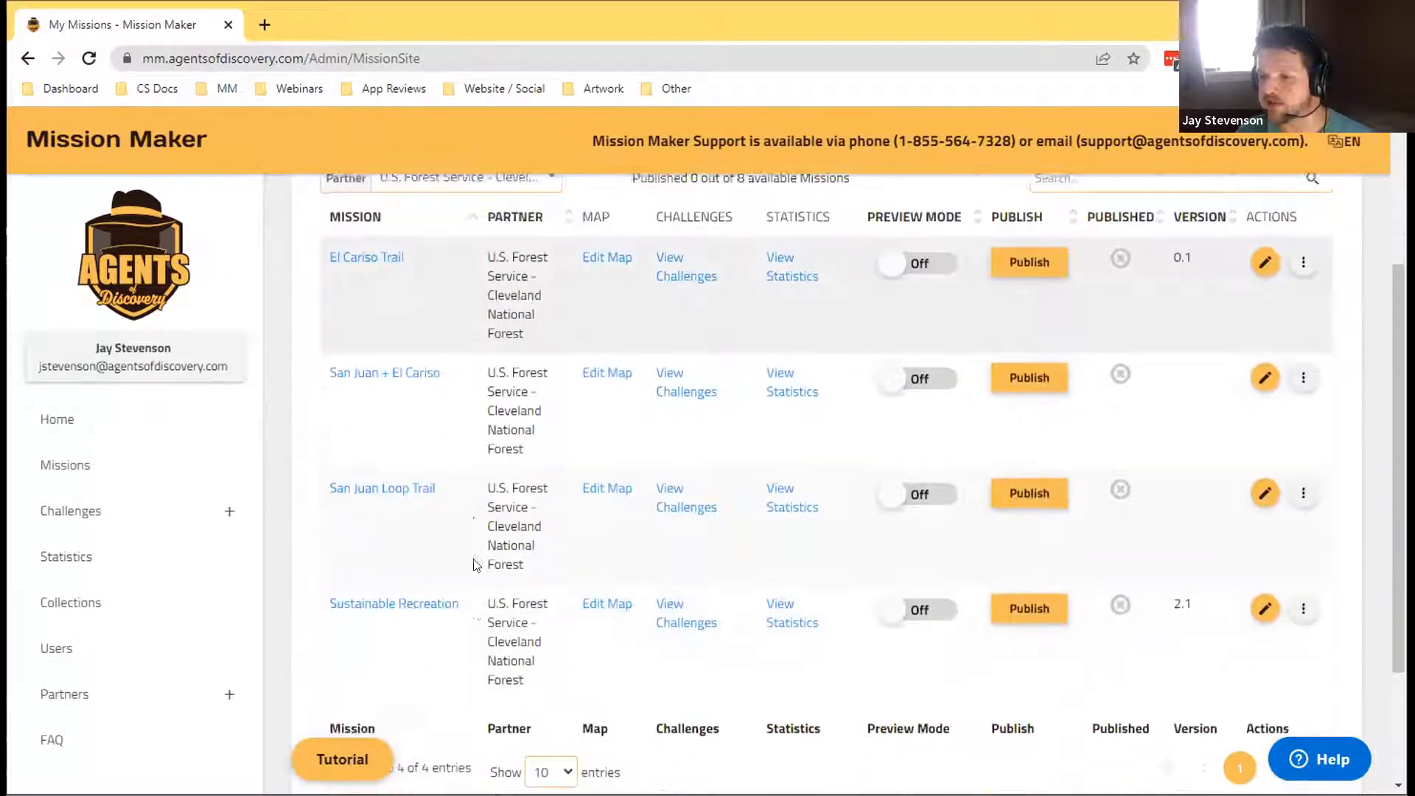
scroll(466, 557, "down", 1)
scroll(401, 555, "up", 1)
scroll(524, 444, "up", 3)
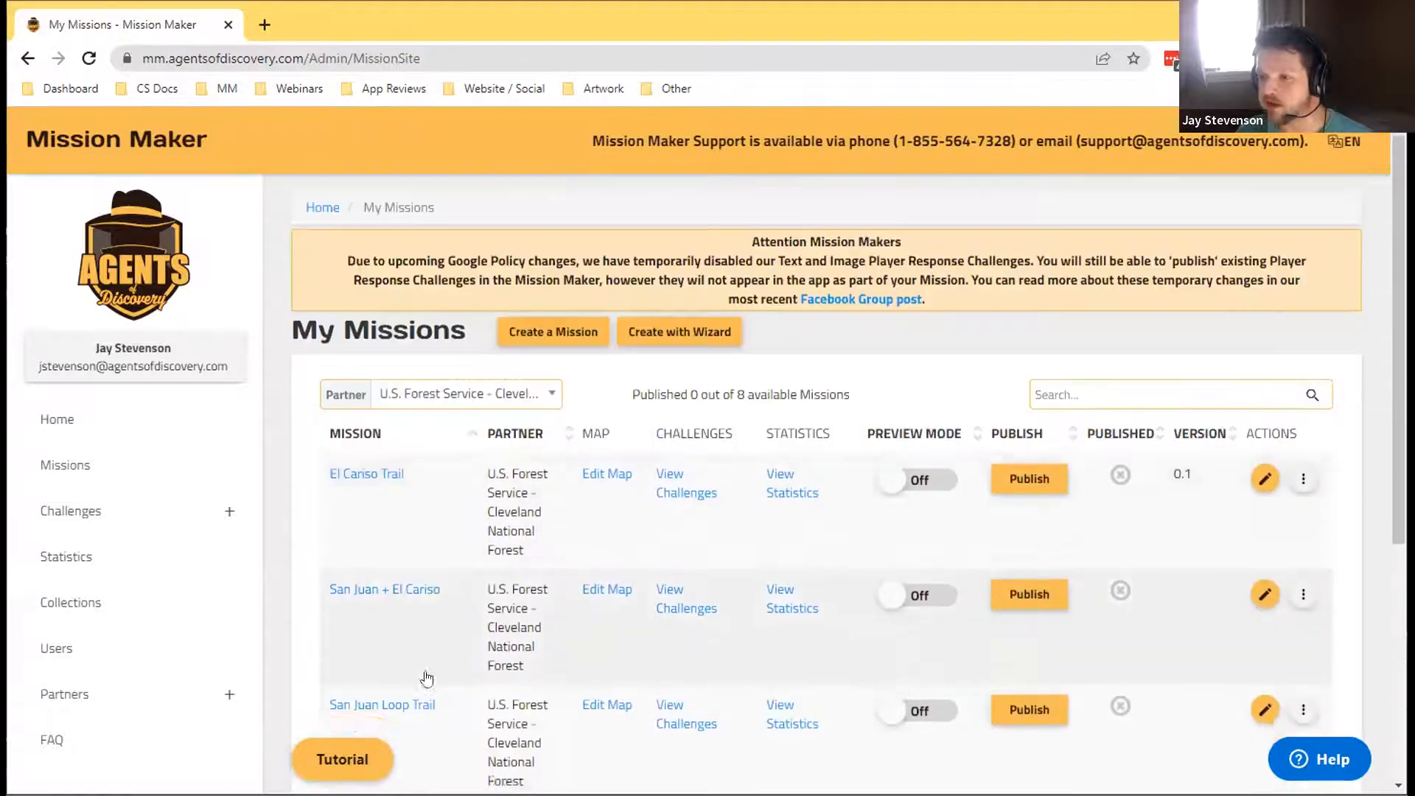
scroll(423, 674, "down", 4)
scroll(483, 589, "up", 4)
Step: Show the missions of the partner U.S. Forest Service - Mark Twain National Forest and look for its Sustainable Recreation mission
left_click(515, 416)
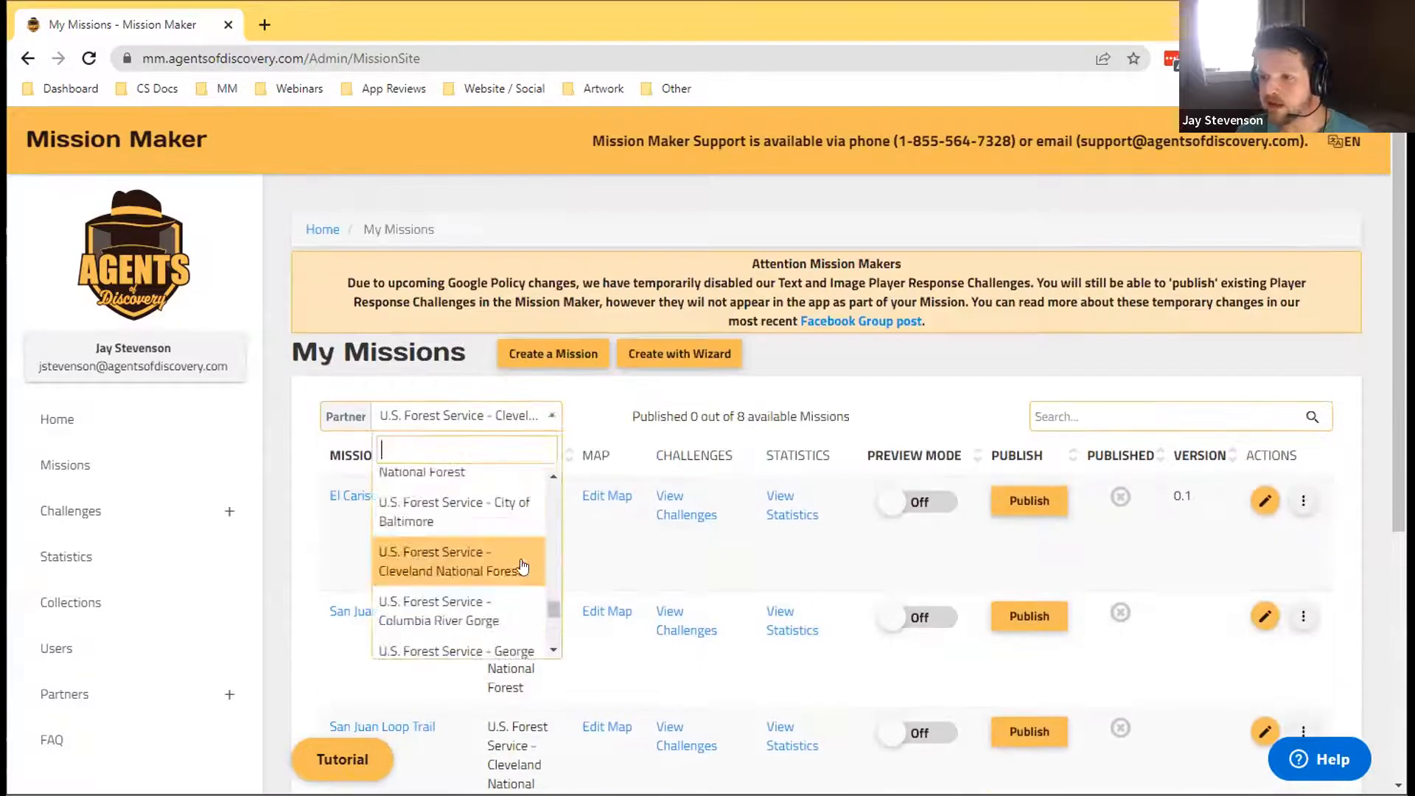
scroll(511, 567, "down", 2)
left_click(488, 607)
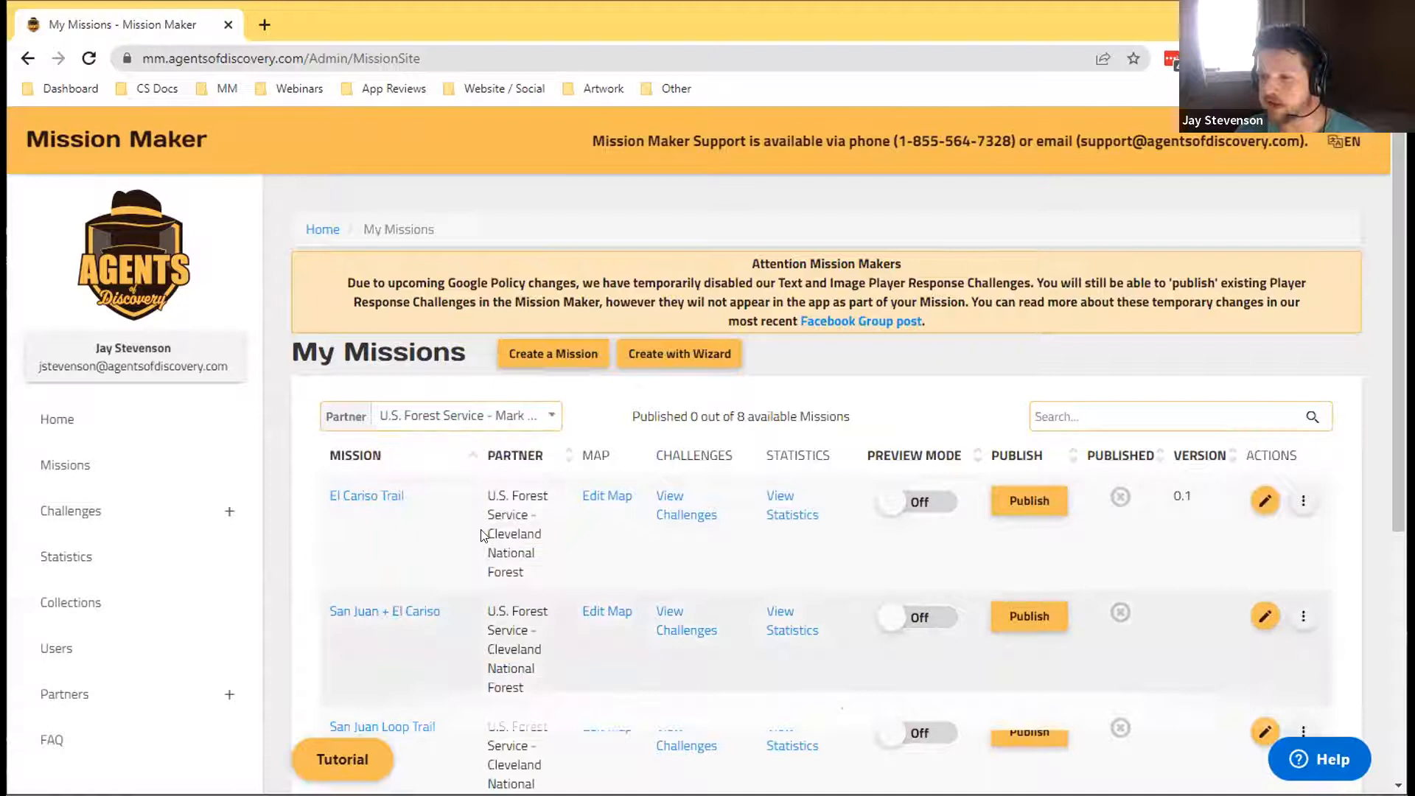
scroll(335, 322, "down", 5)
scroll(369, 325, "up", 3)
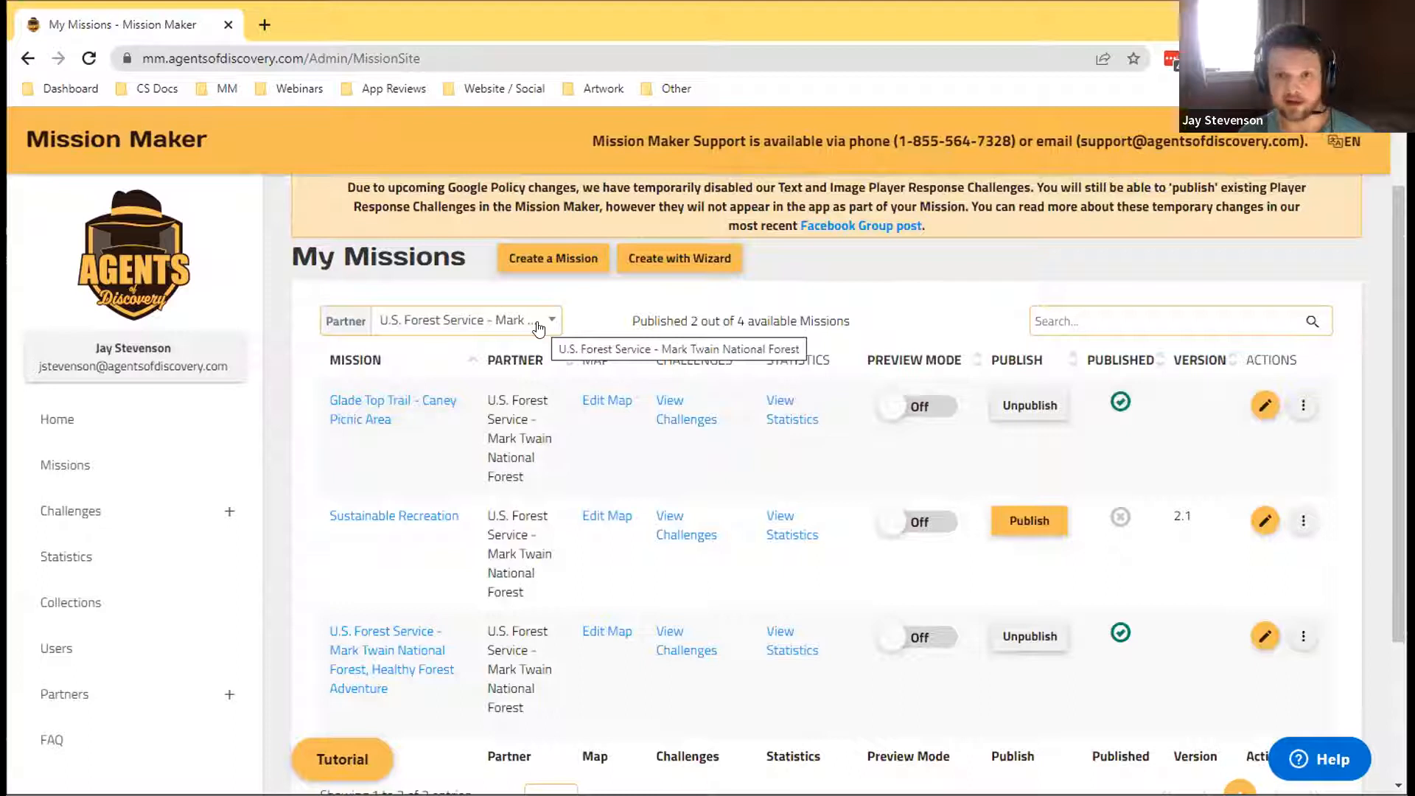
Step: Filter the missions list by the partner U.S. Forest Service - Alaska Region
left_click(517, 316)
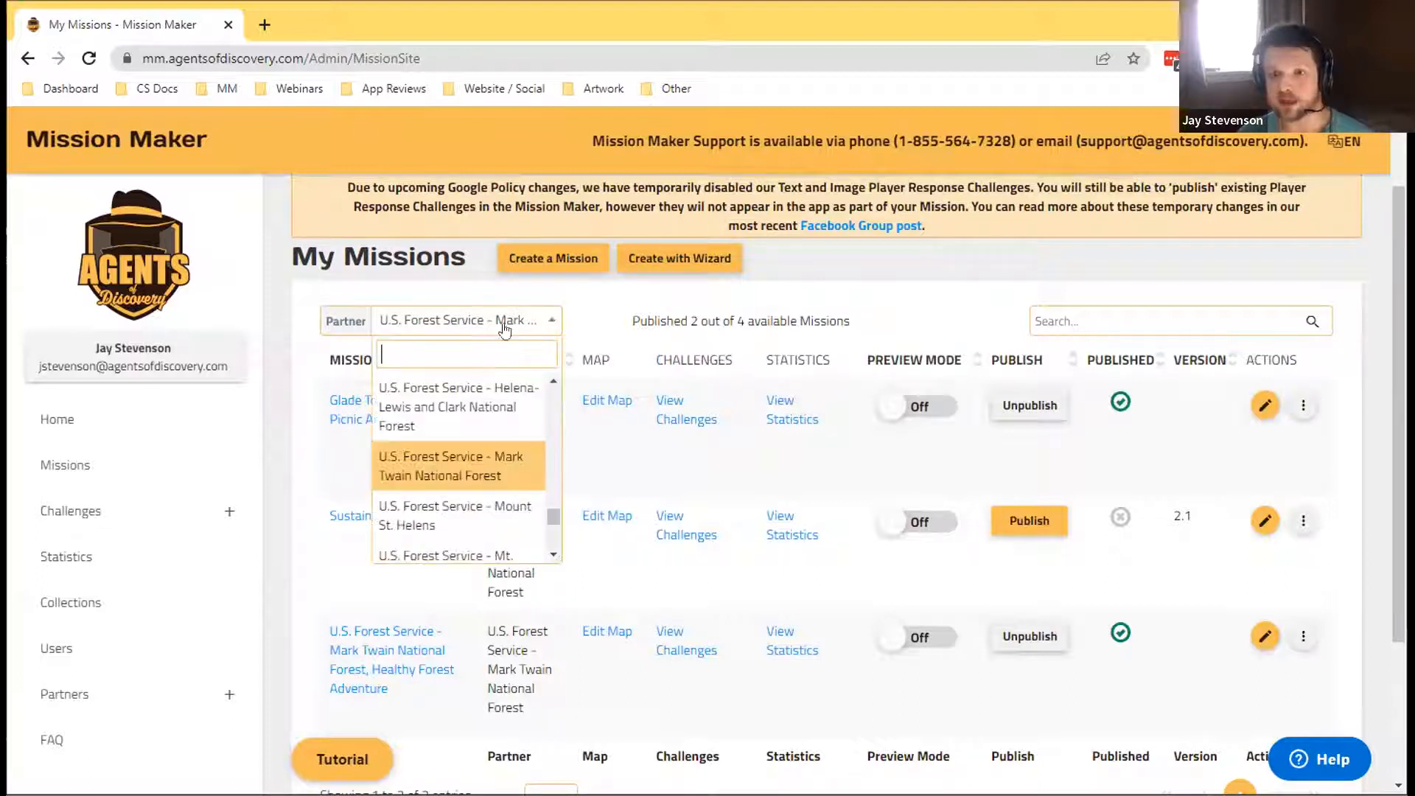
scroll(494, 409, "up", 5)
scroll(493, 438, "up", 10)
scroll(449, 475, "down", 5)
scroll(458, 490, "down", 5)
scroll(459, 490, "up", 4)
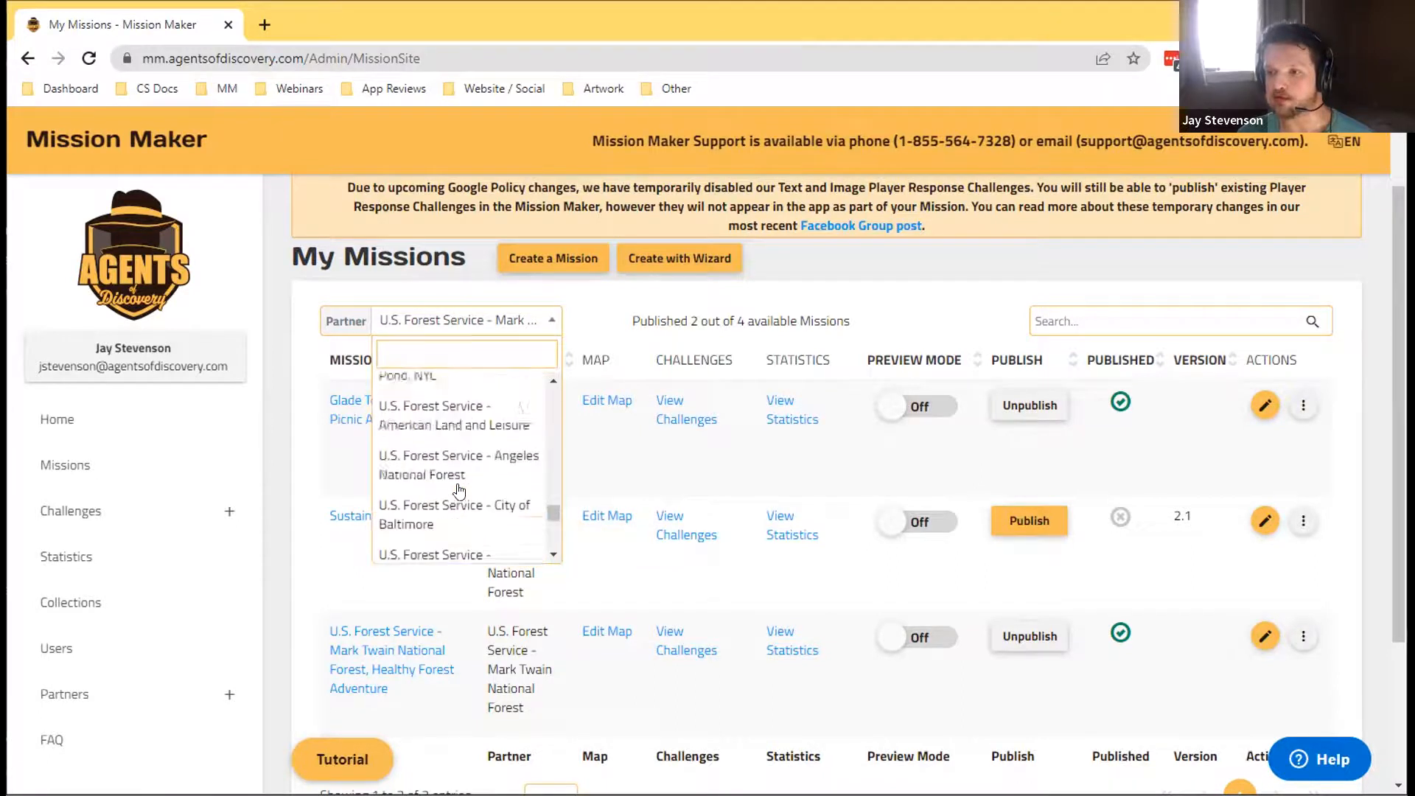
scroll(451, 497, "up", 2)
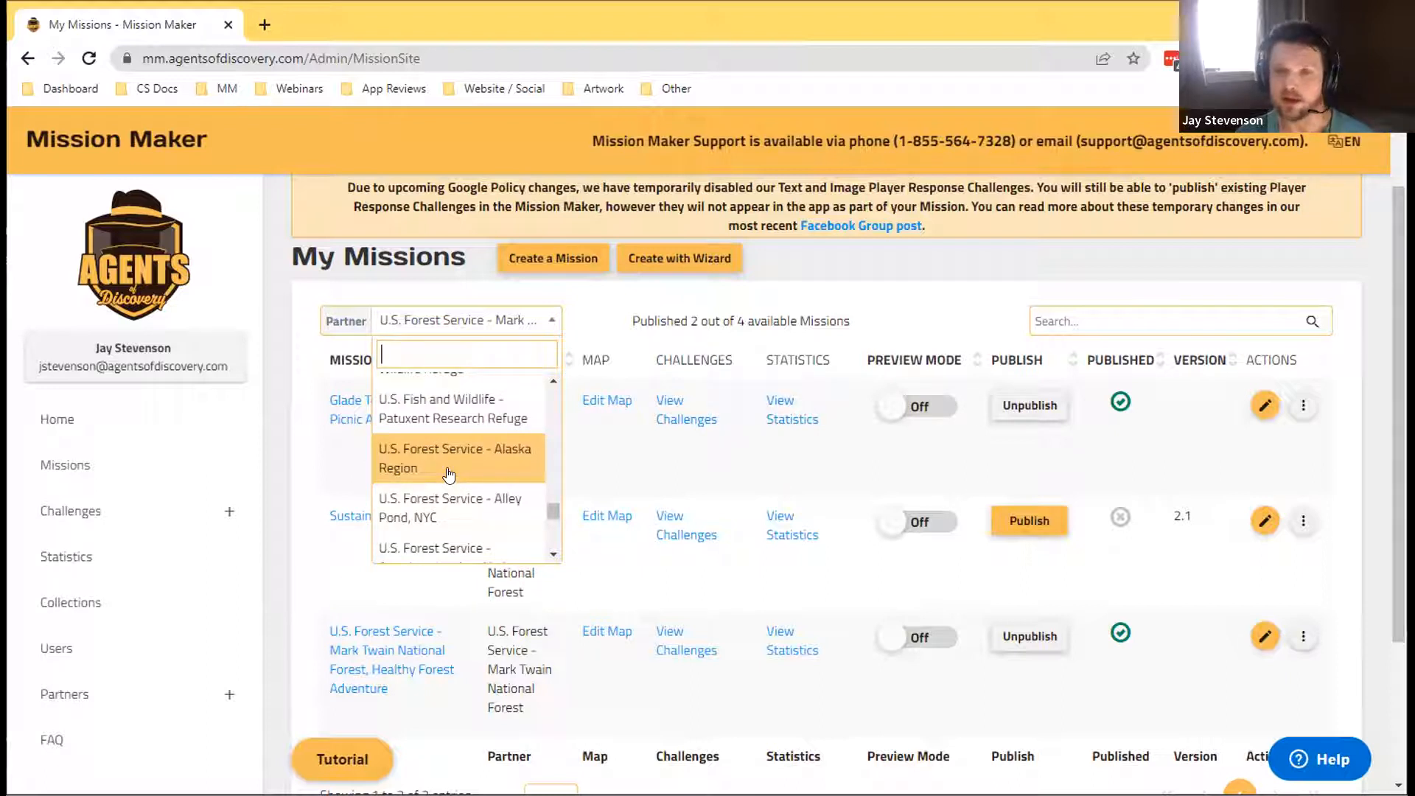
left_click(448, 467)
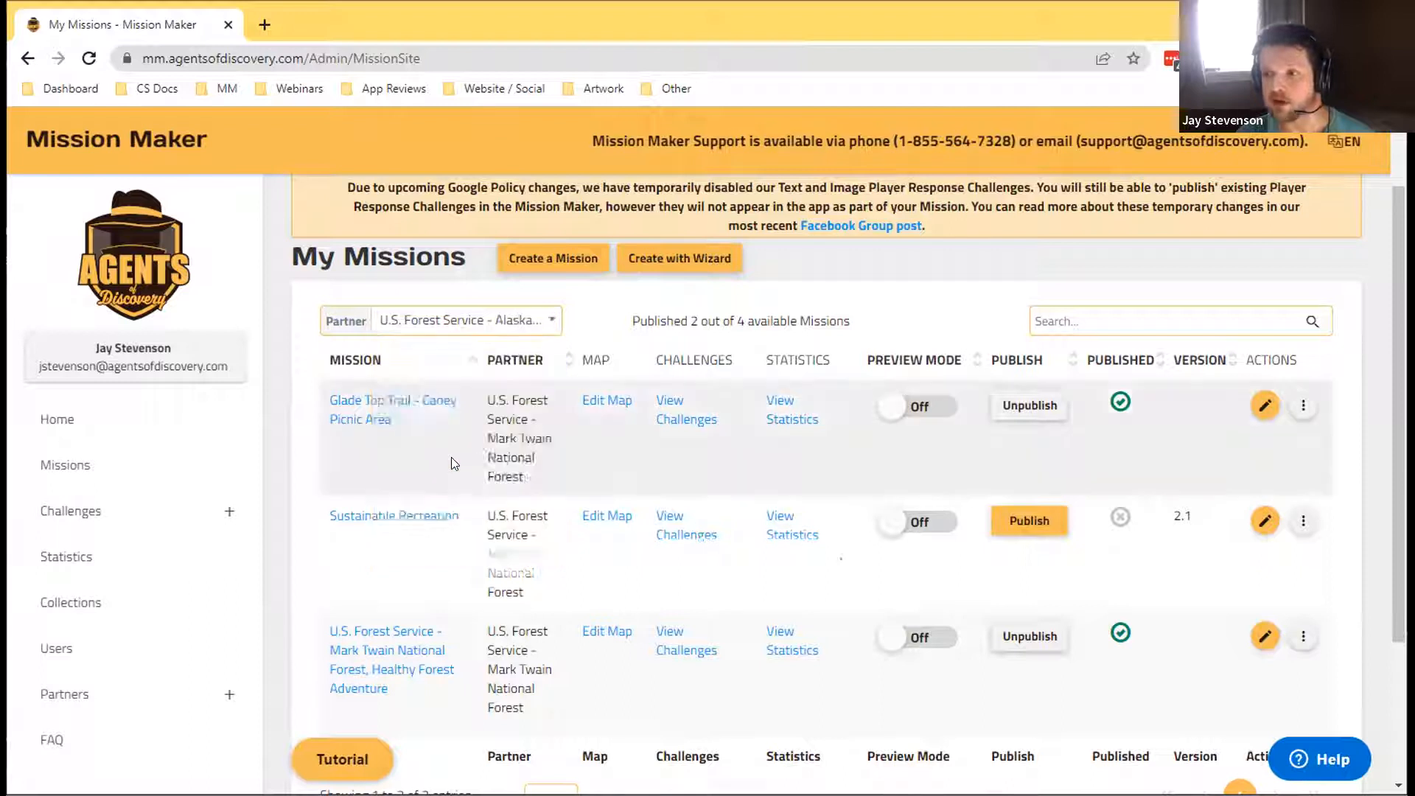
Step: Open the Sustainable Recreation mission from page 3 of the Alaska Region missions for editing
scroll(606, 417, "down", 1)
scroll(606, 422, "down", 5)
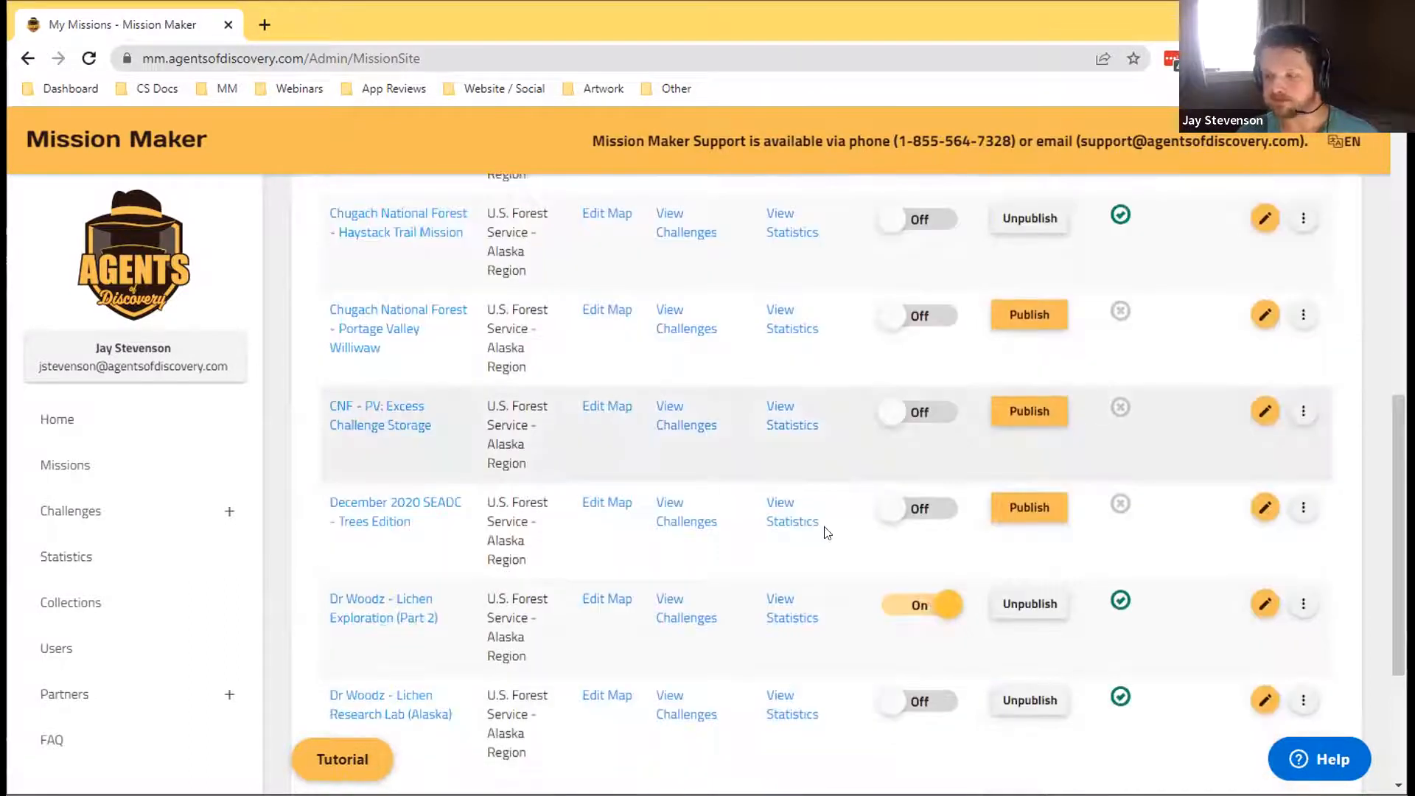
scroll(821, 531, "down", 2)
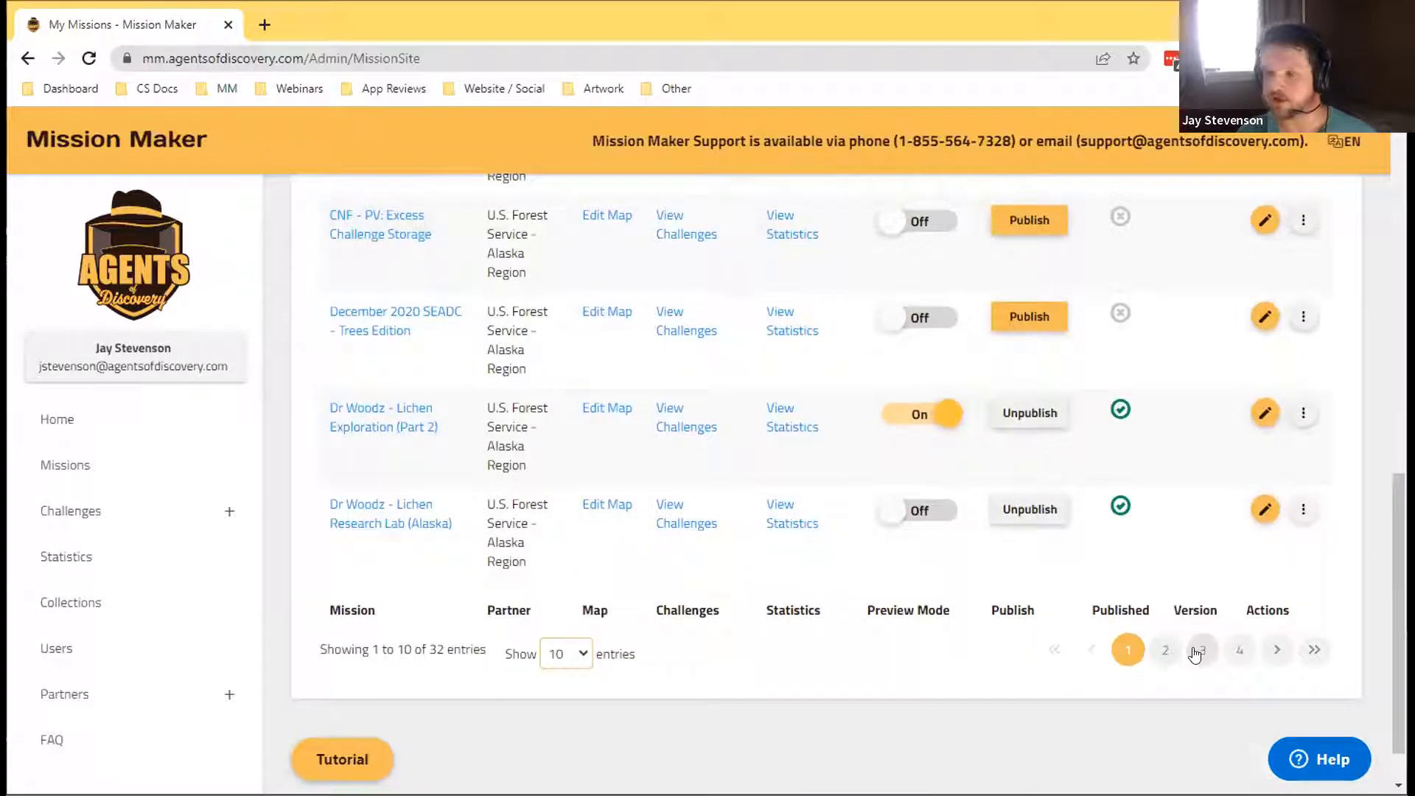
left_click(1198, 649)
scroll(663, 582, "up", 2)
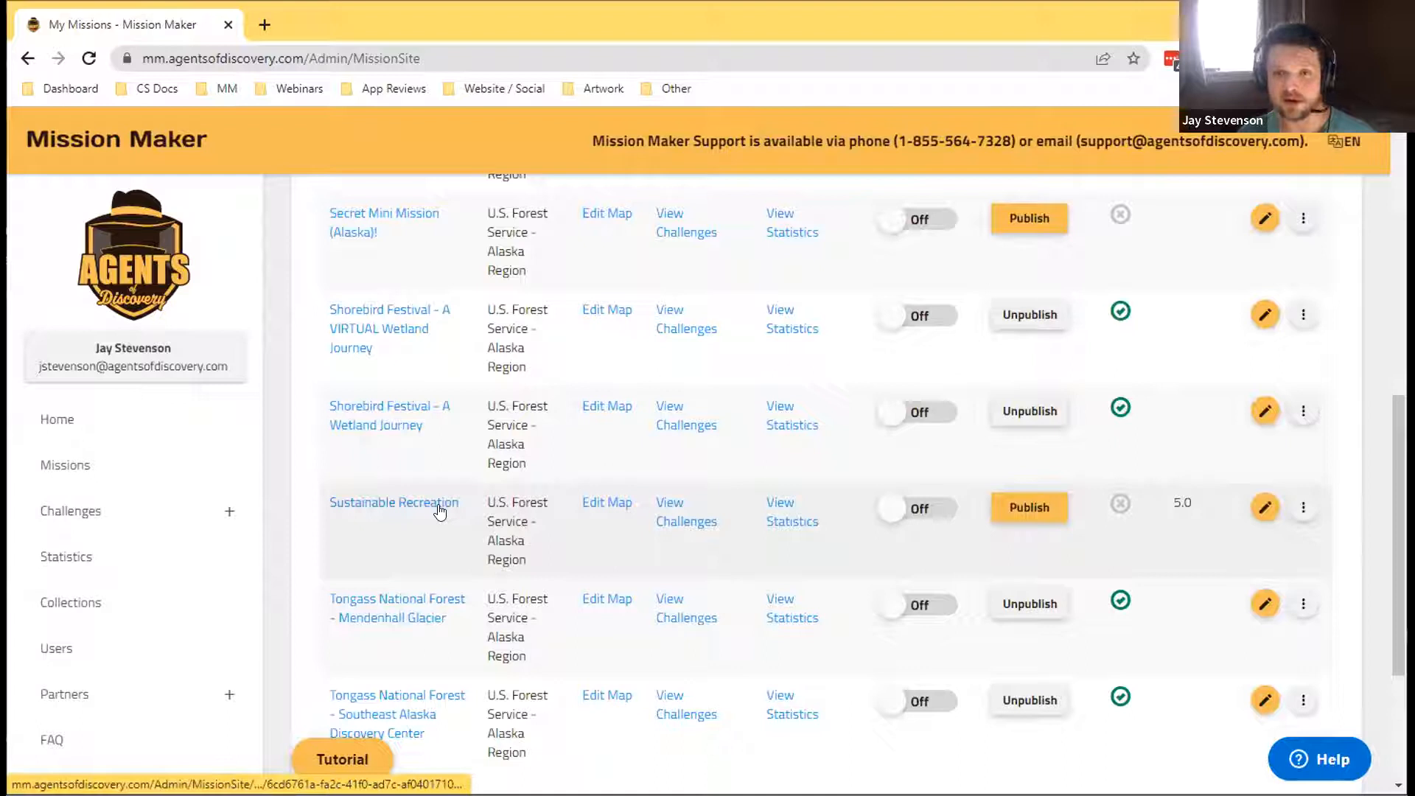
left_click(440, 507)
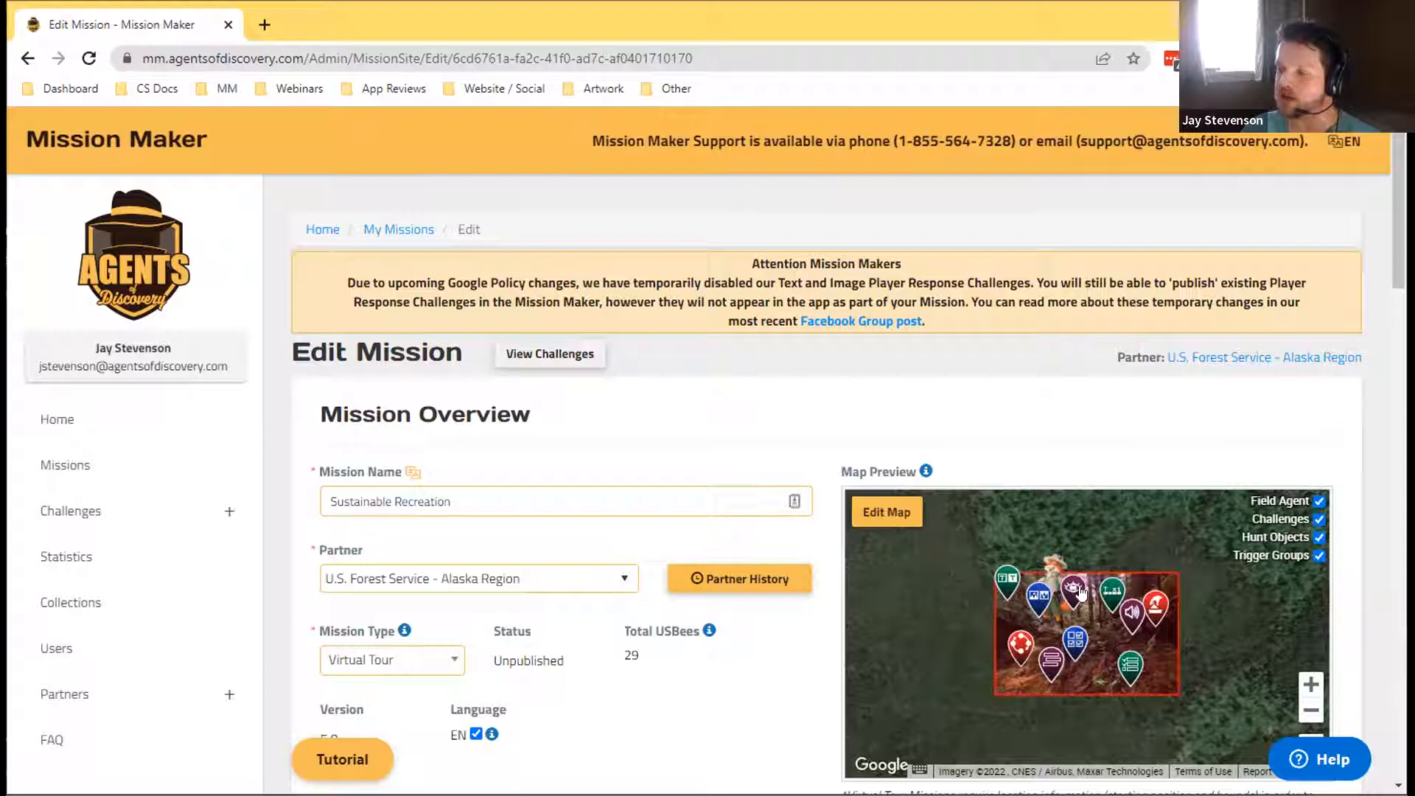
Step: Examine the mission's map preview up close and review the Mission Overview settings
left_click(1311, 684)
left_click(1312, 684)
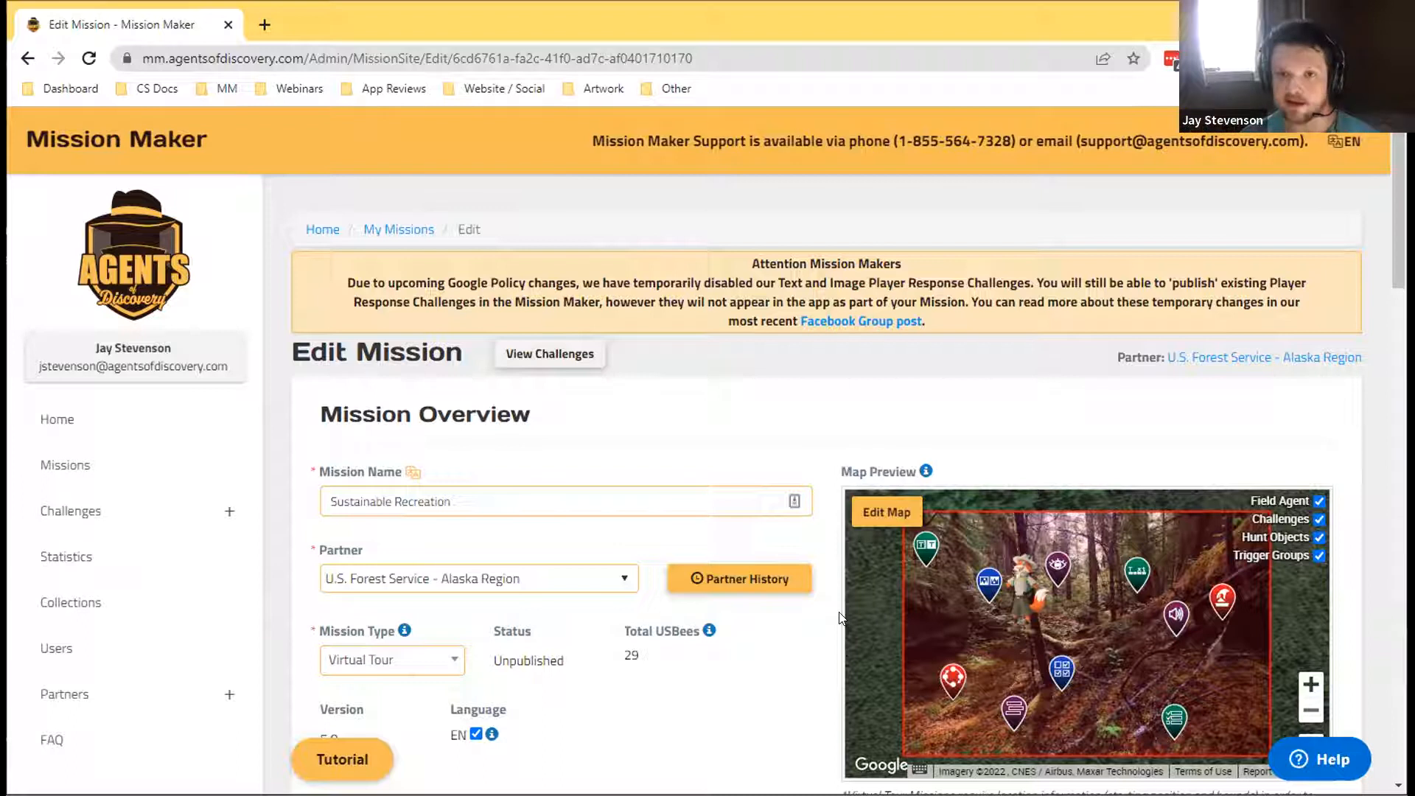
scroll(492, 669, "down", 1)
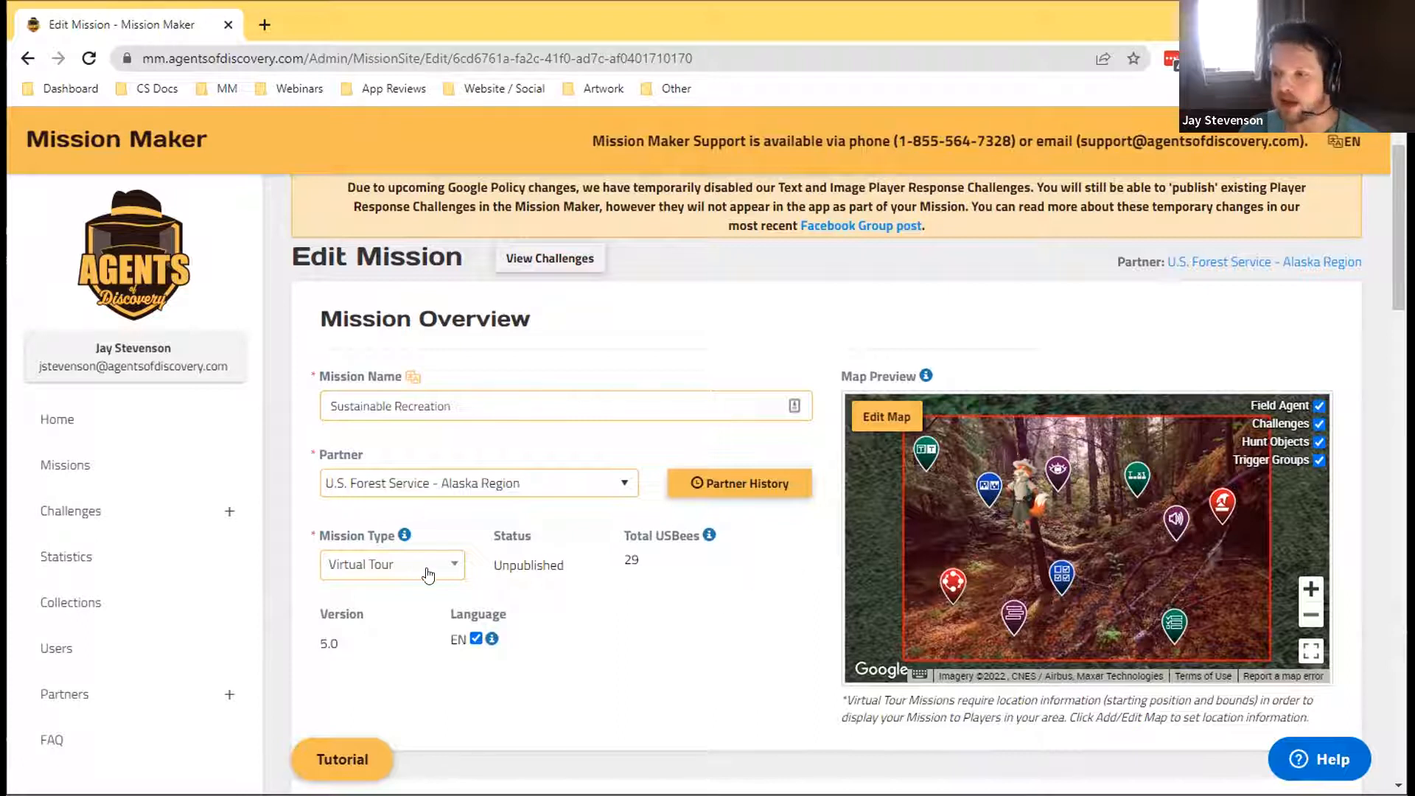
scroll(548, 456, "down", 3)
scroll(666, 388, "up", 2)
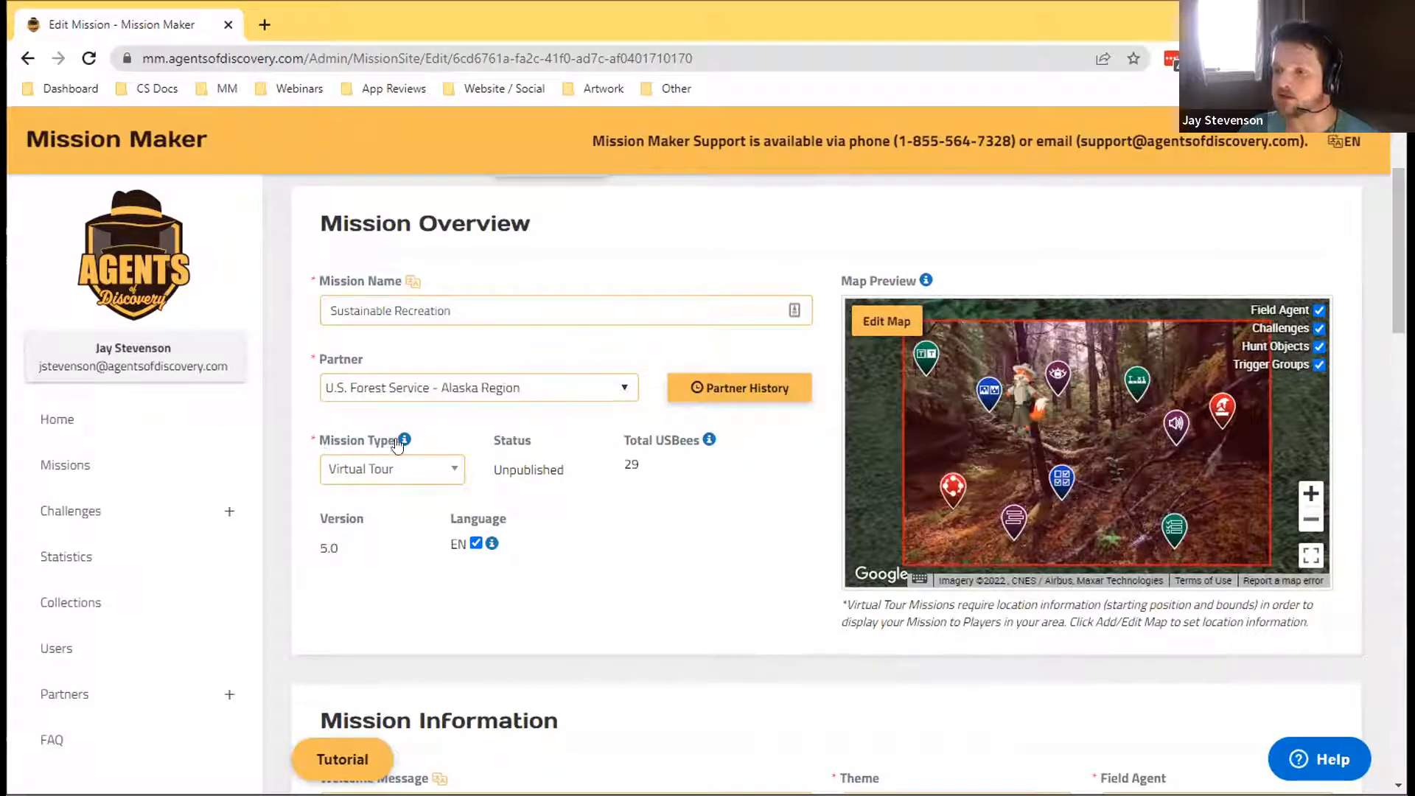
Step: Change the mission type to GPS and save the mission
left_click(383, 469)
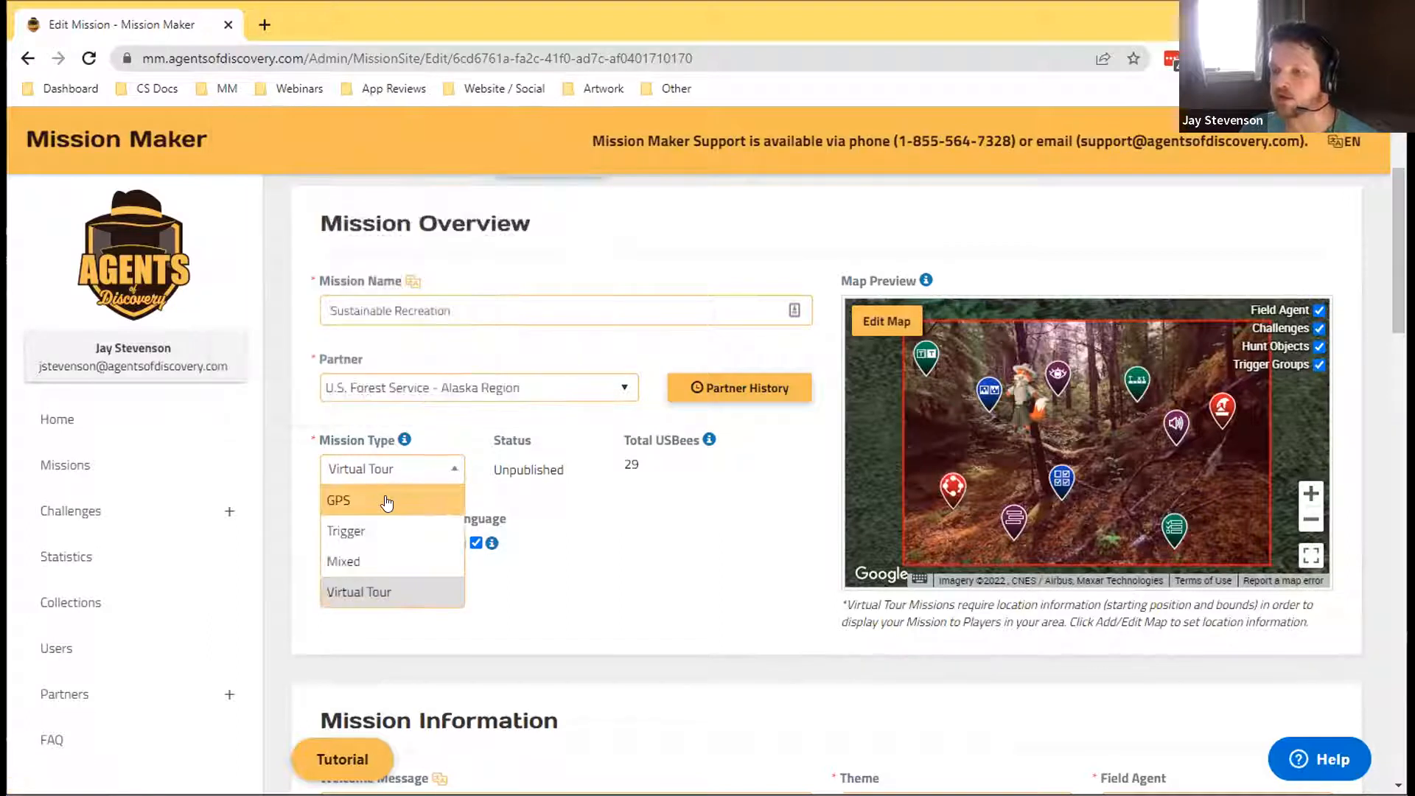
left_click(387, 503)
scroll(819, 467, "down", 7)
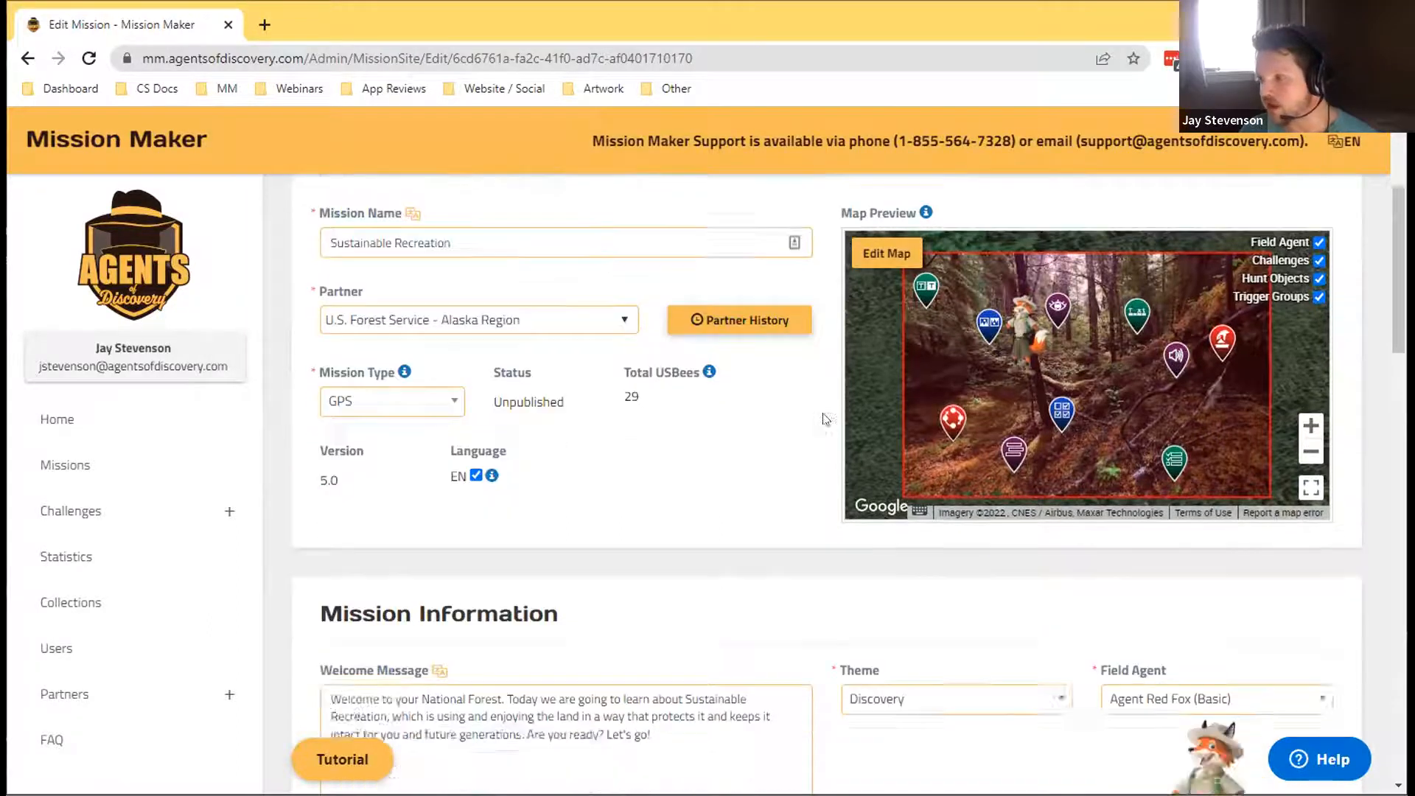
left_click_drag(1398, 345, 1397, 663)
left_click(1277, 675)
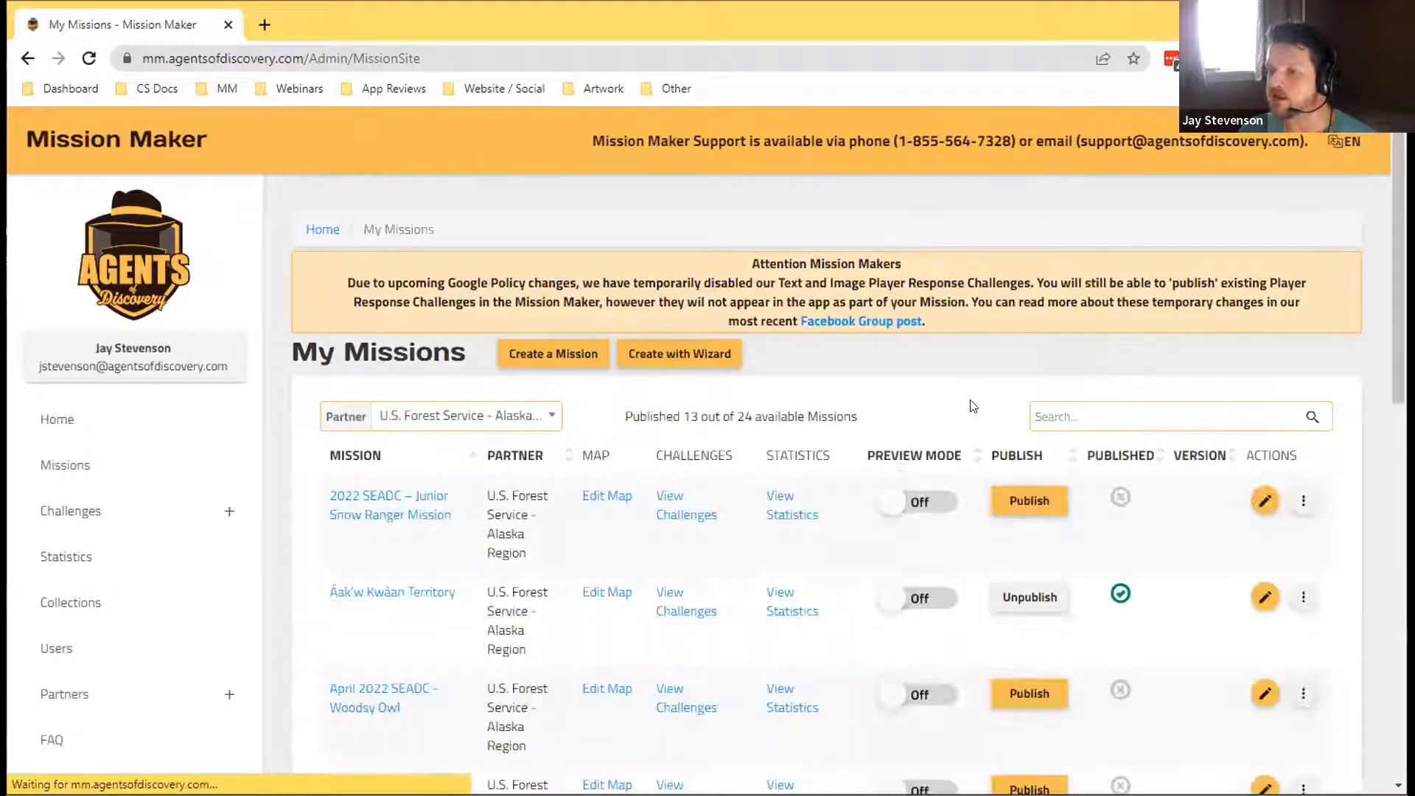
Step: Search the Alaska Region missions for "susta" and open the map editor of the Sustainable Recreation mission
scroll(940, 519, "down", 3)
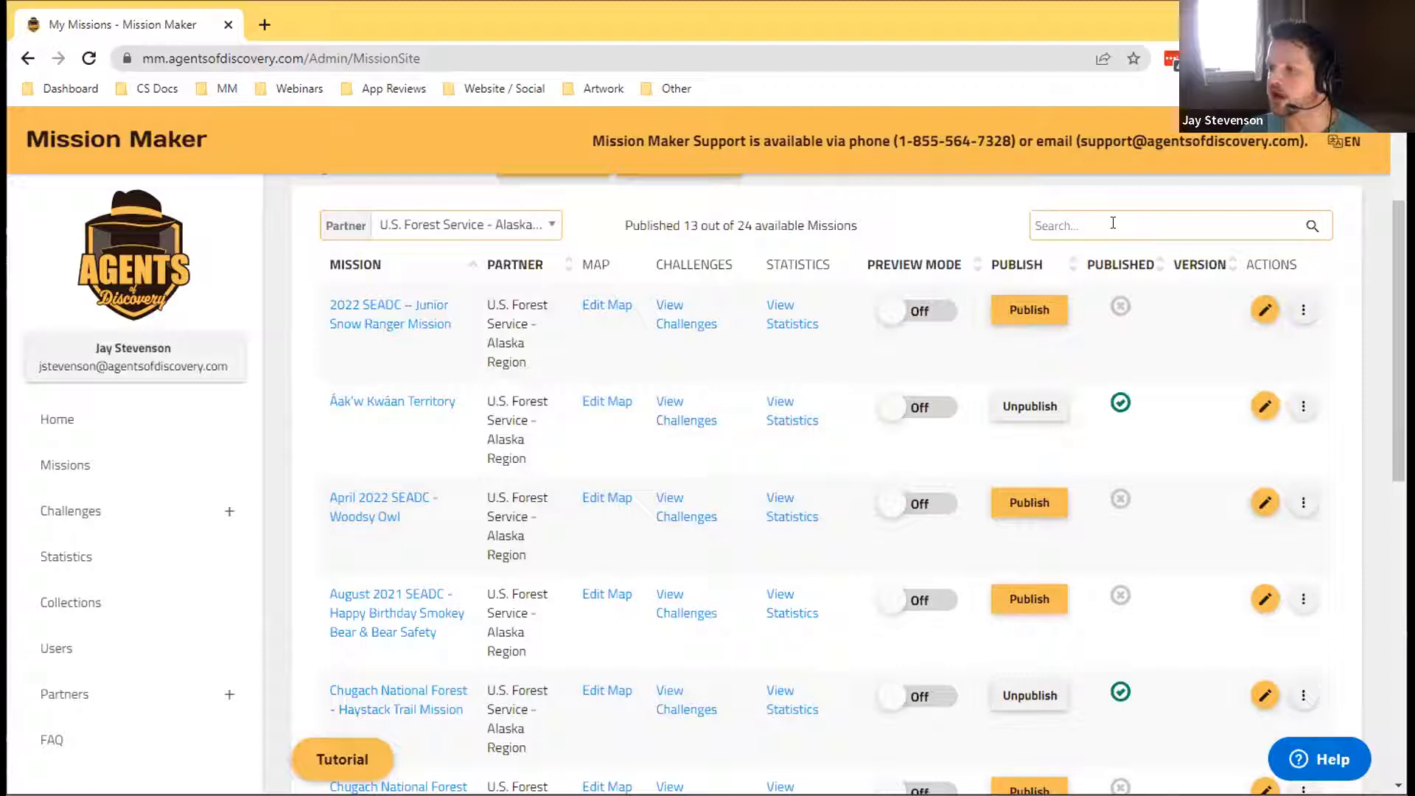
left_click(1113, 223)
type("susatin")
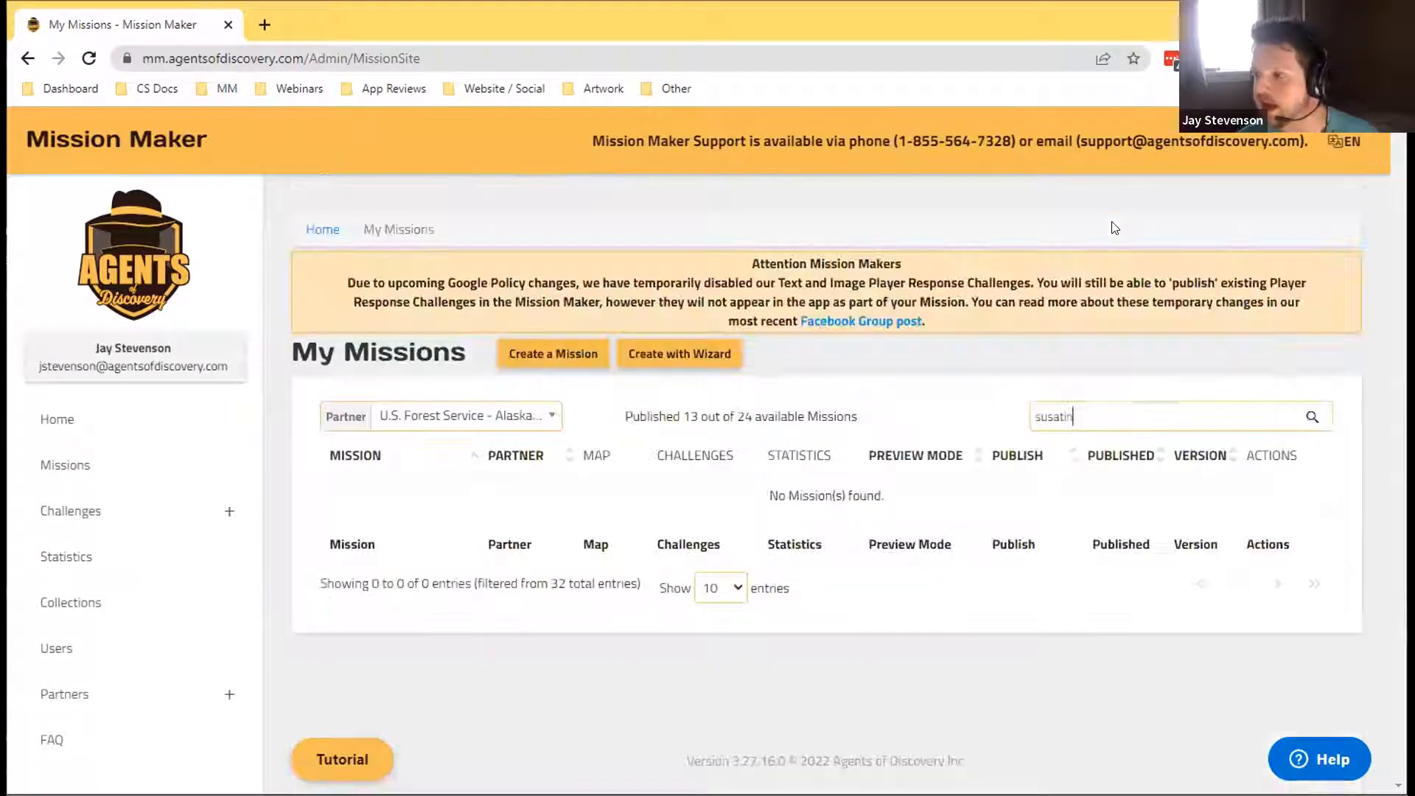
key("BackSpace")
key("BackSpace")
key("BackSpace")
key("BackSpace")
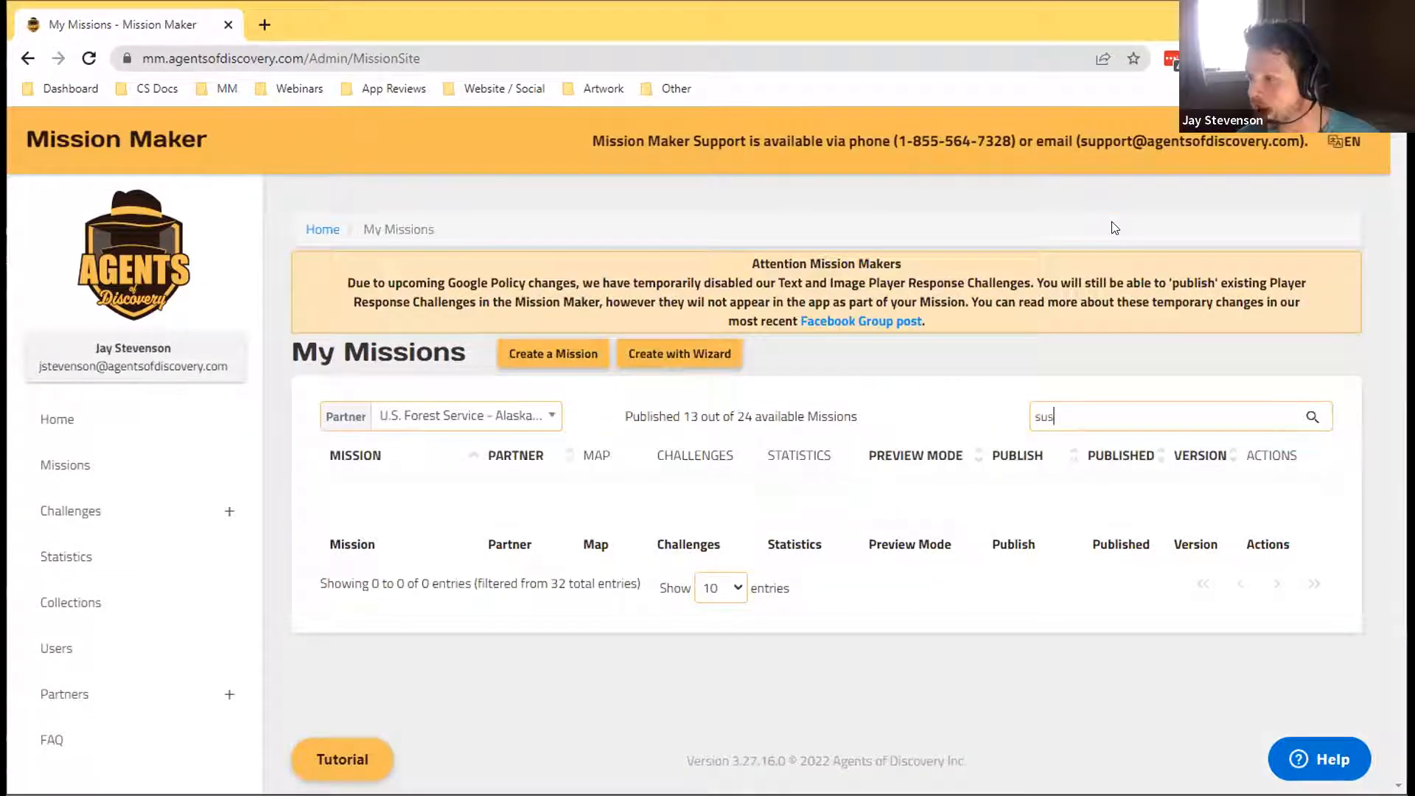
type("ta")
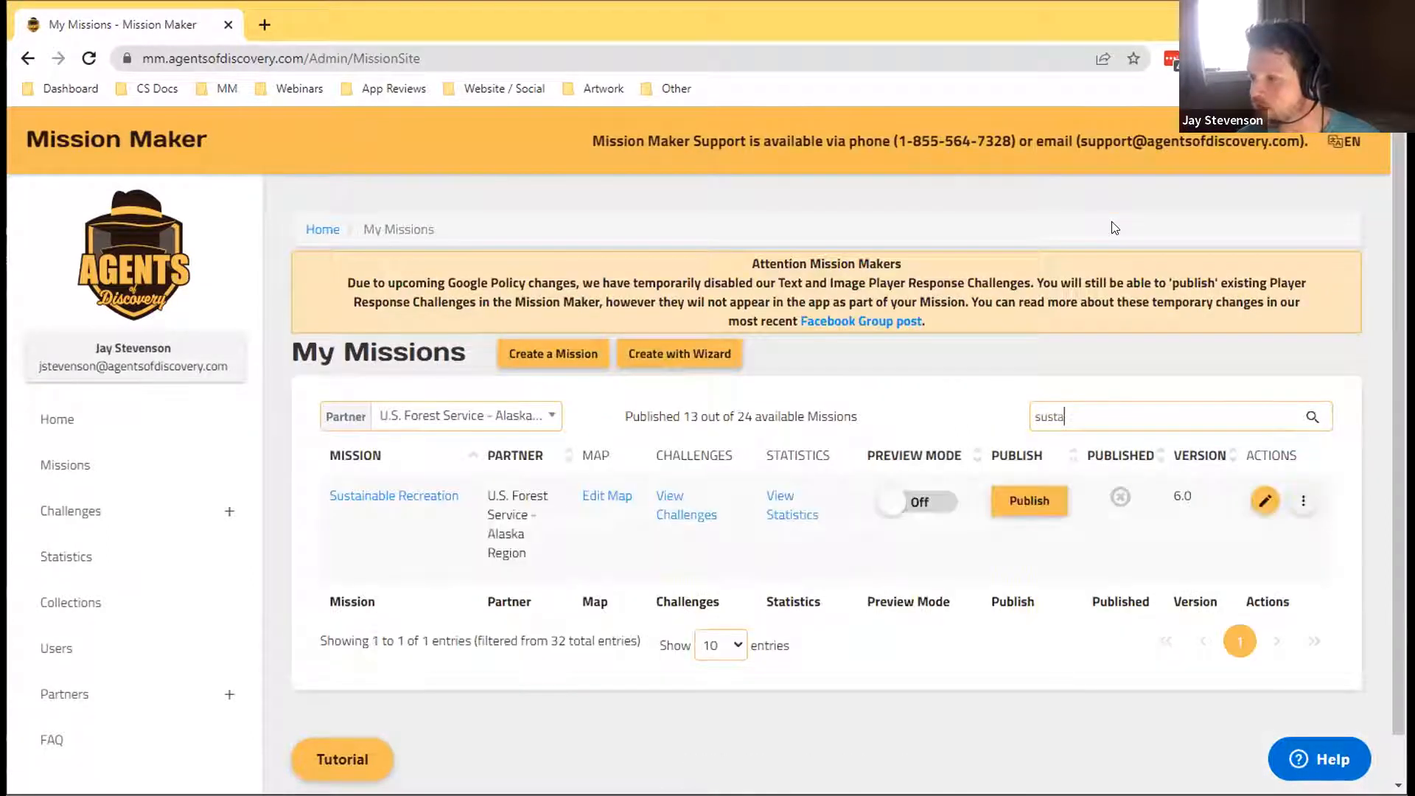
left_click(602, 499)
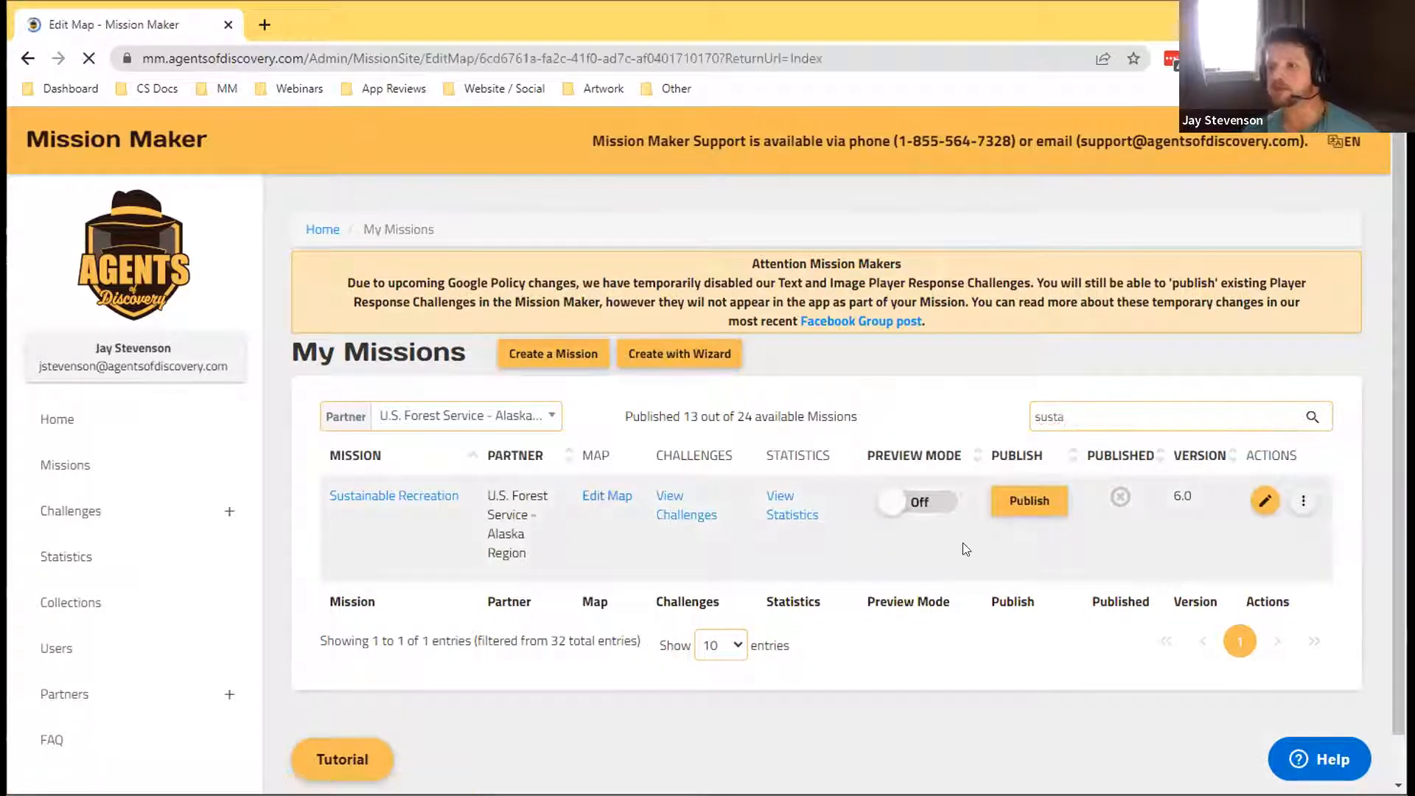
Step: Open the mission's Custom Map image in a new browser tab and view it
scroll(935, 501, "down", 4)
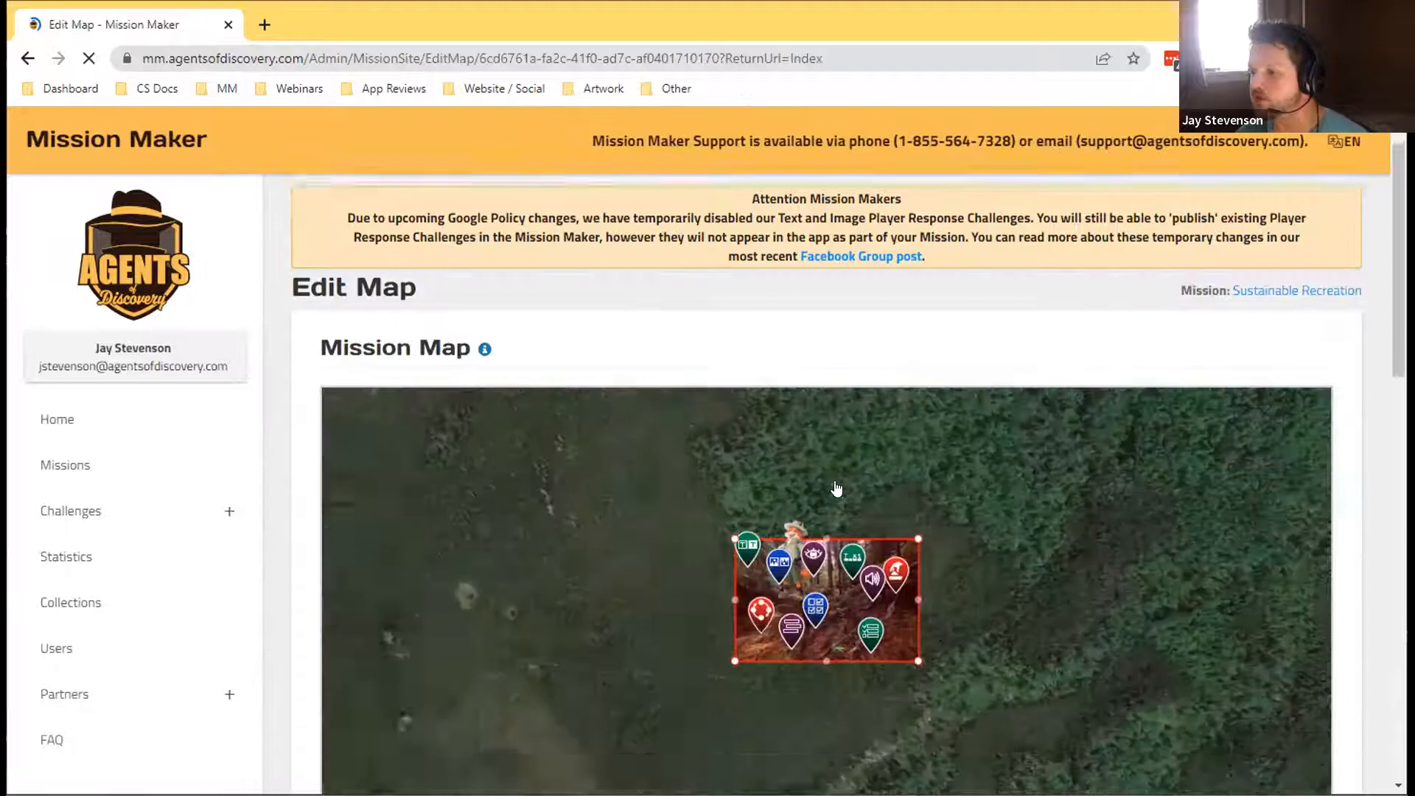
scroll(958, 422, "down", 13)
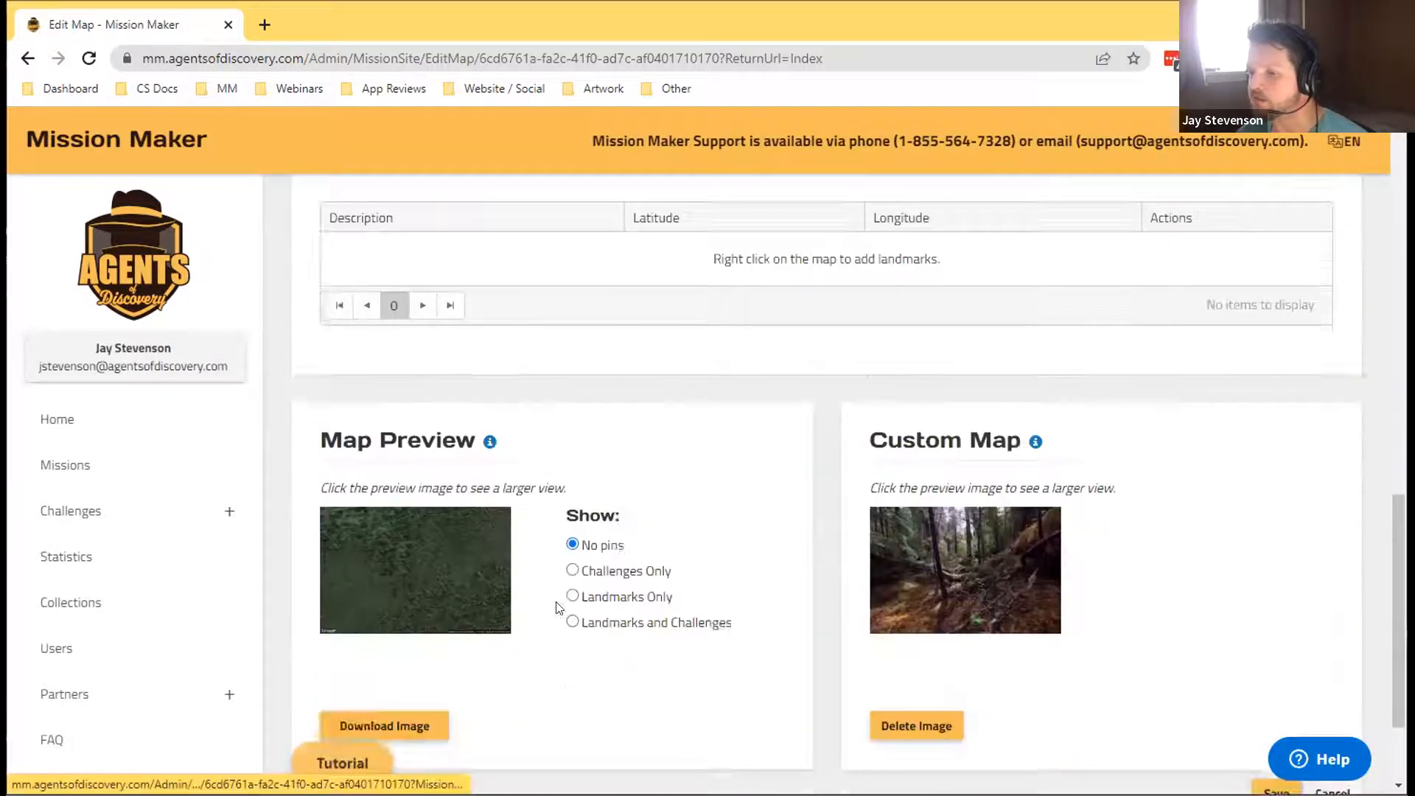
right_click(983, 450)
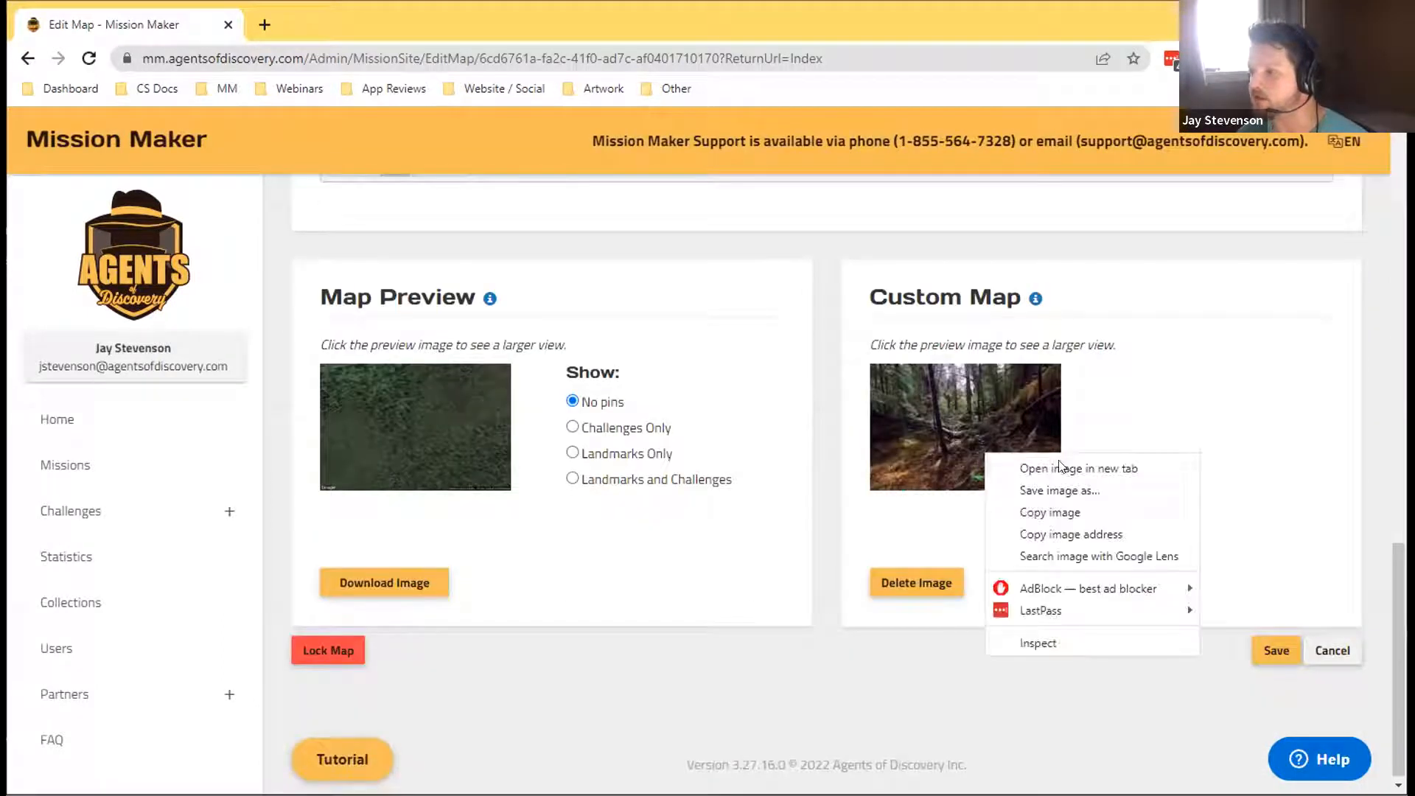
left_click(1061, 467)
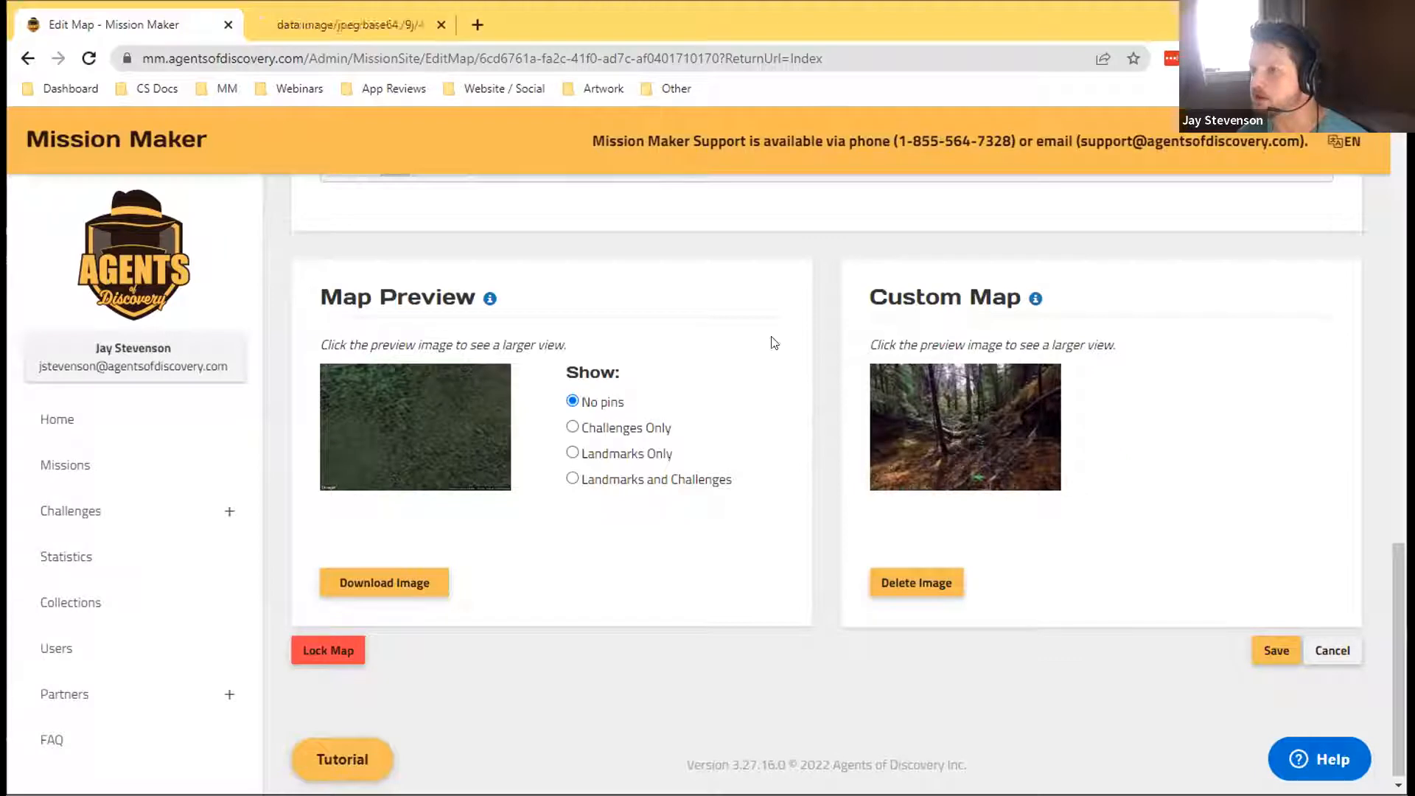
left_click(361, 21)
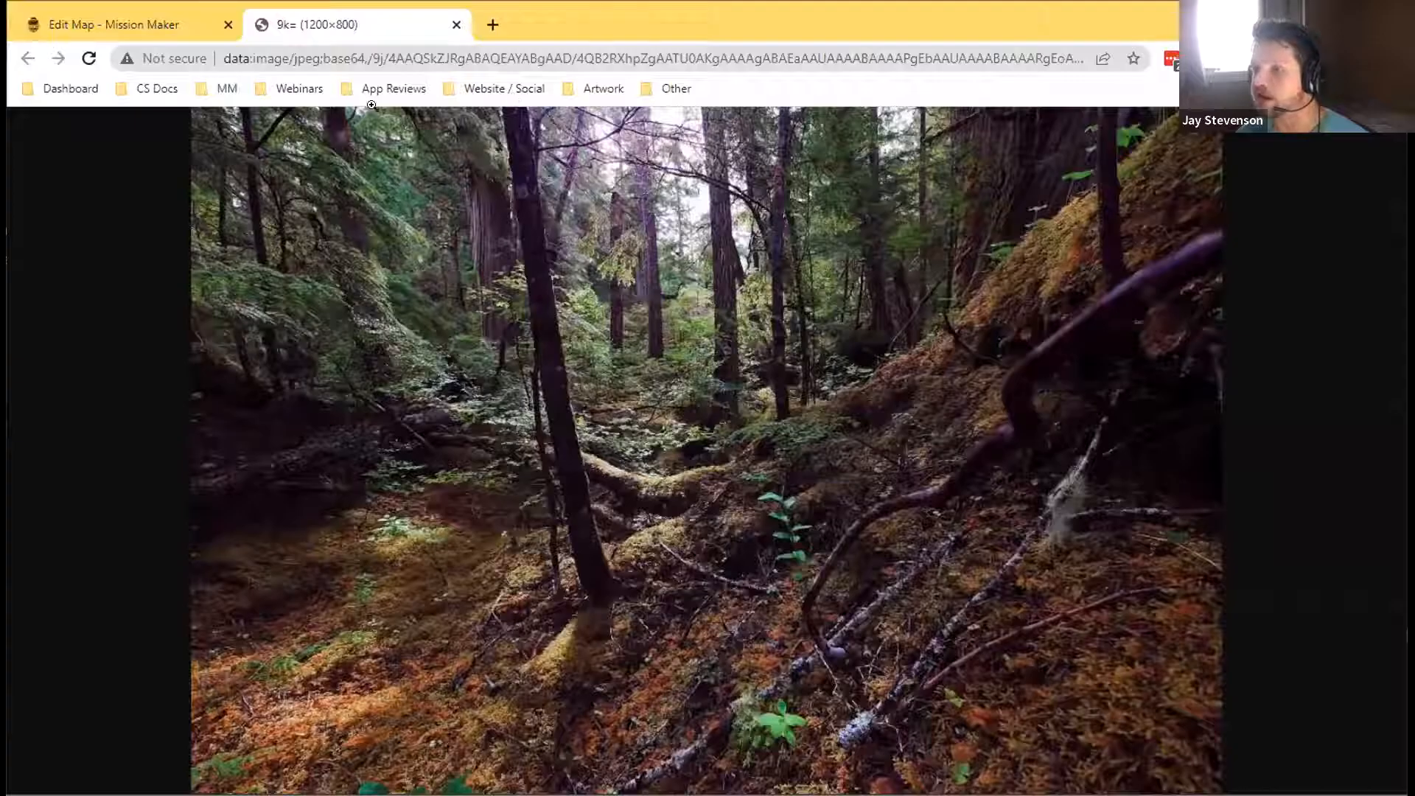
Step: Return to the Edit Map page and zoom the mission map out to show where the mission lies within Alaska
left_click(176, 26)
scroll(1114, 549, "up", 12)
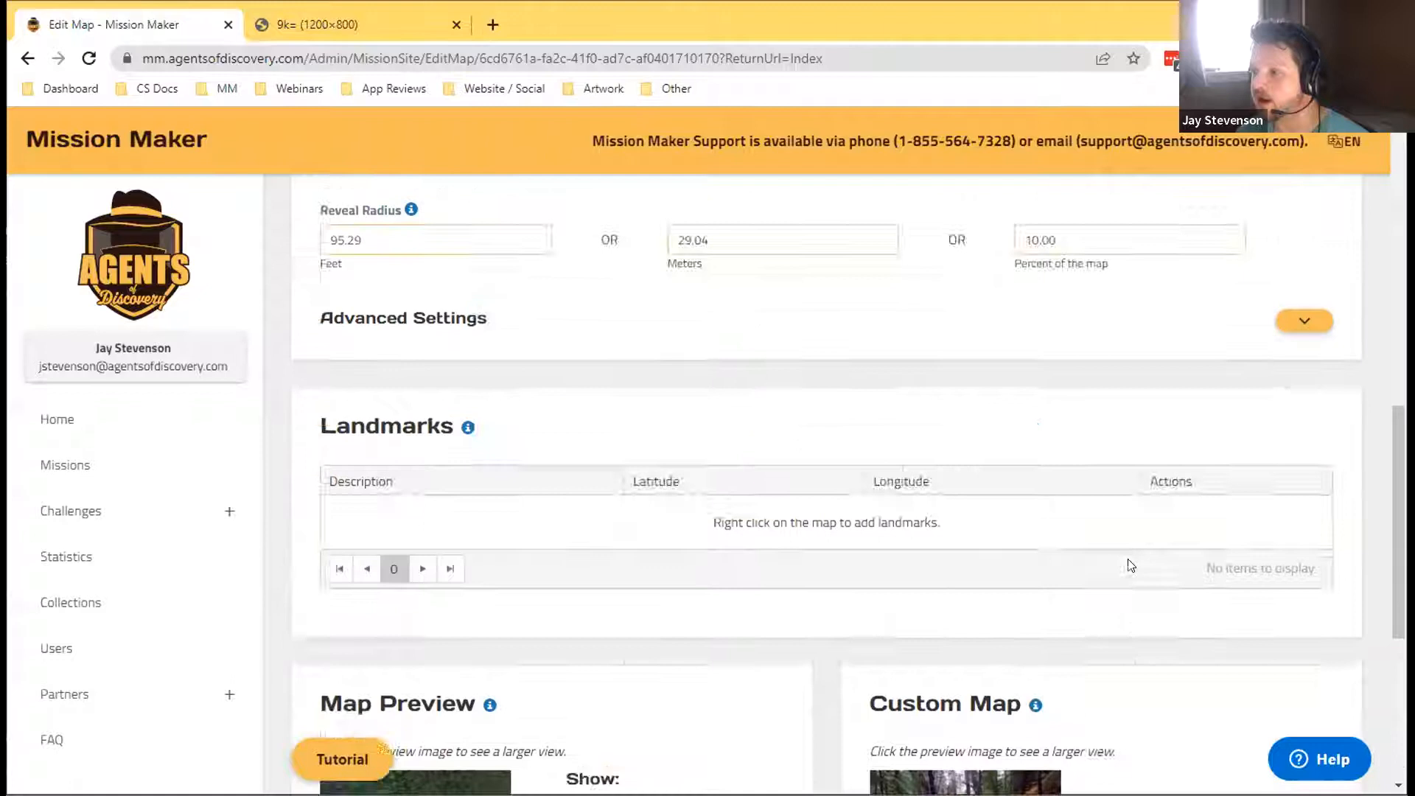
scroll(1143, 504, "up", 1)
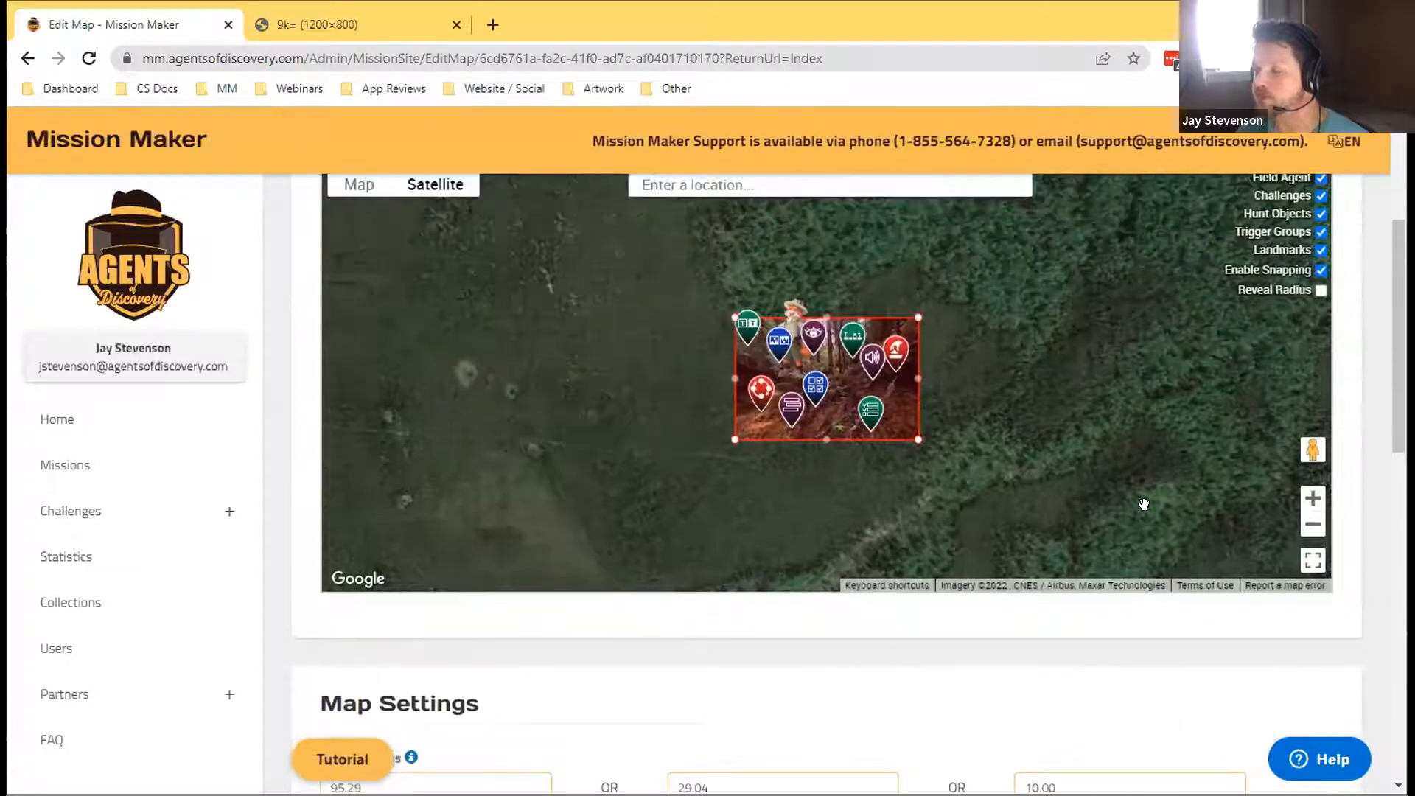
left_click(1311, 524)
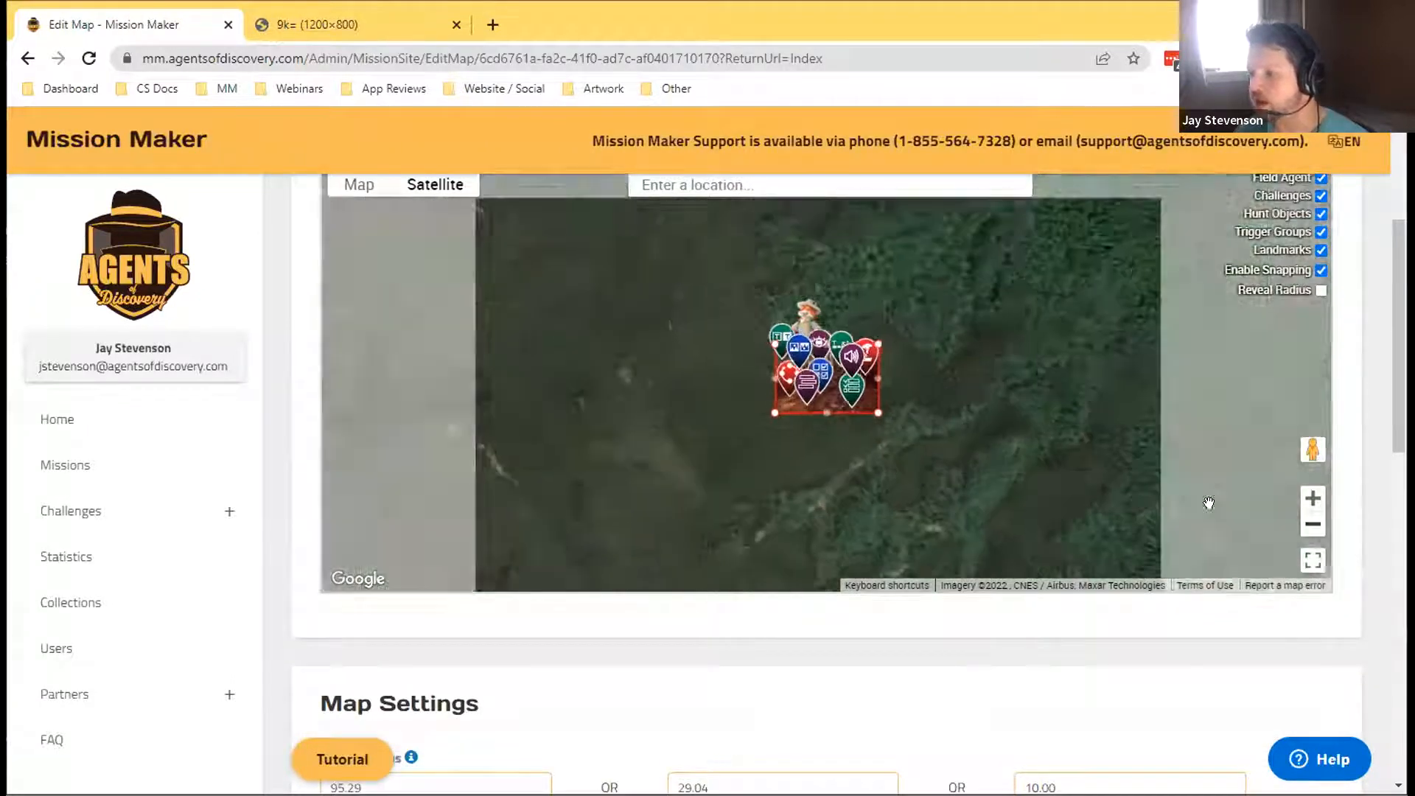
left_click(1304, 525)
left_click(1304, 526)
left_click(1304, 525)
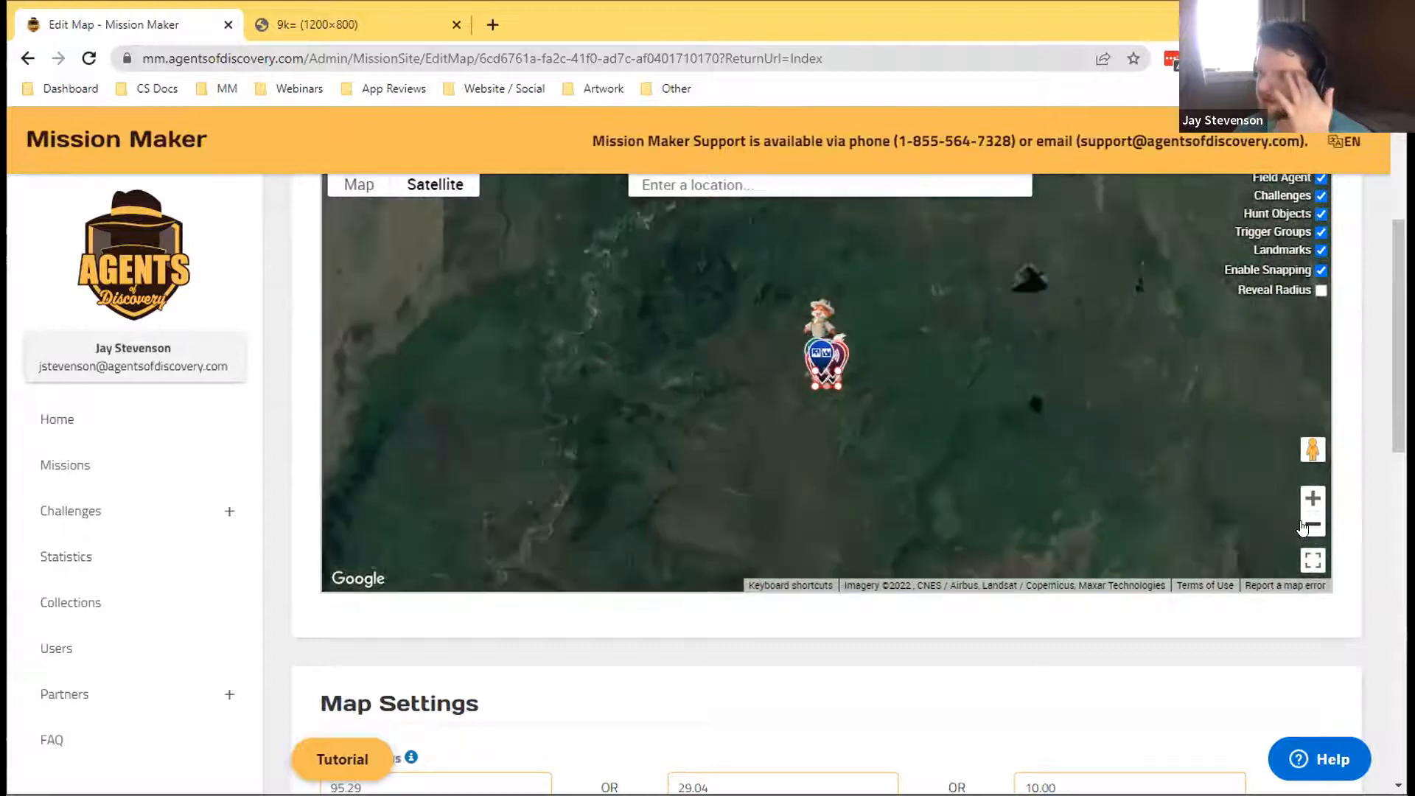
left_click(1303, 526)
left_click(1303, 526)
left_click(1303, 525)
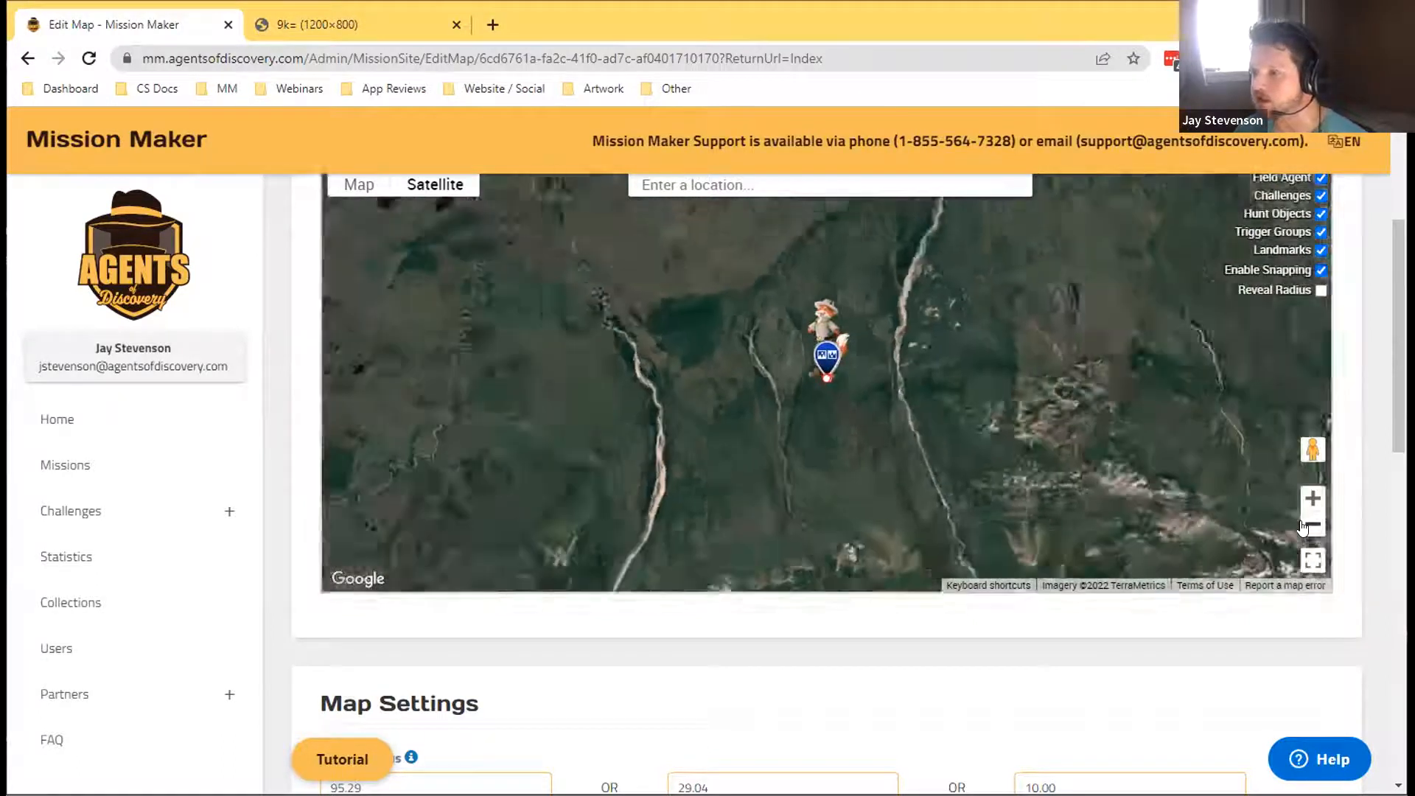
left_click(1303, 526)
left_click(1303, 525)
left_click(1302, 525)
left_click(1303, 526)
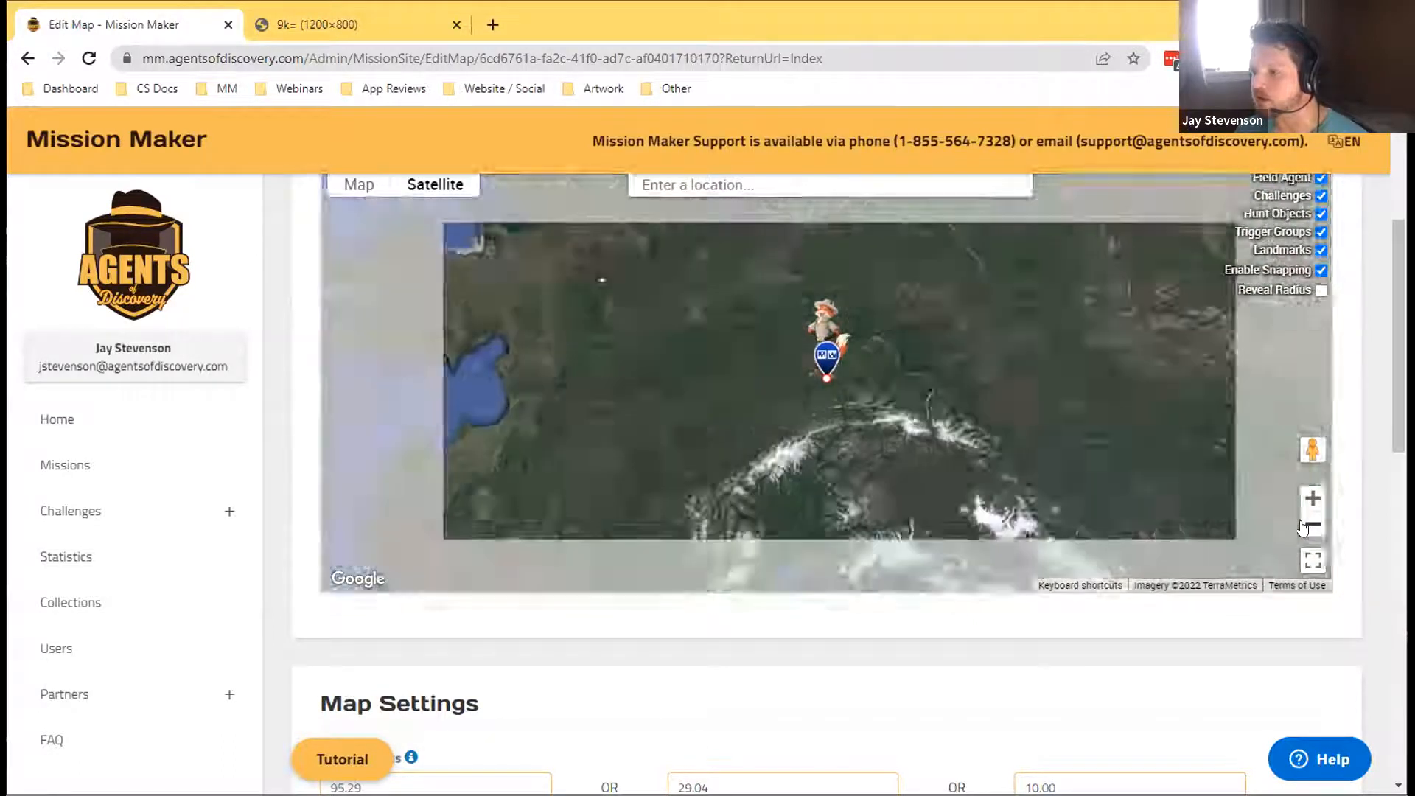
left_click(1303, 525)
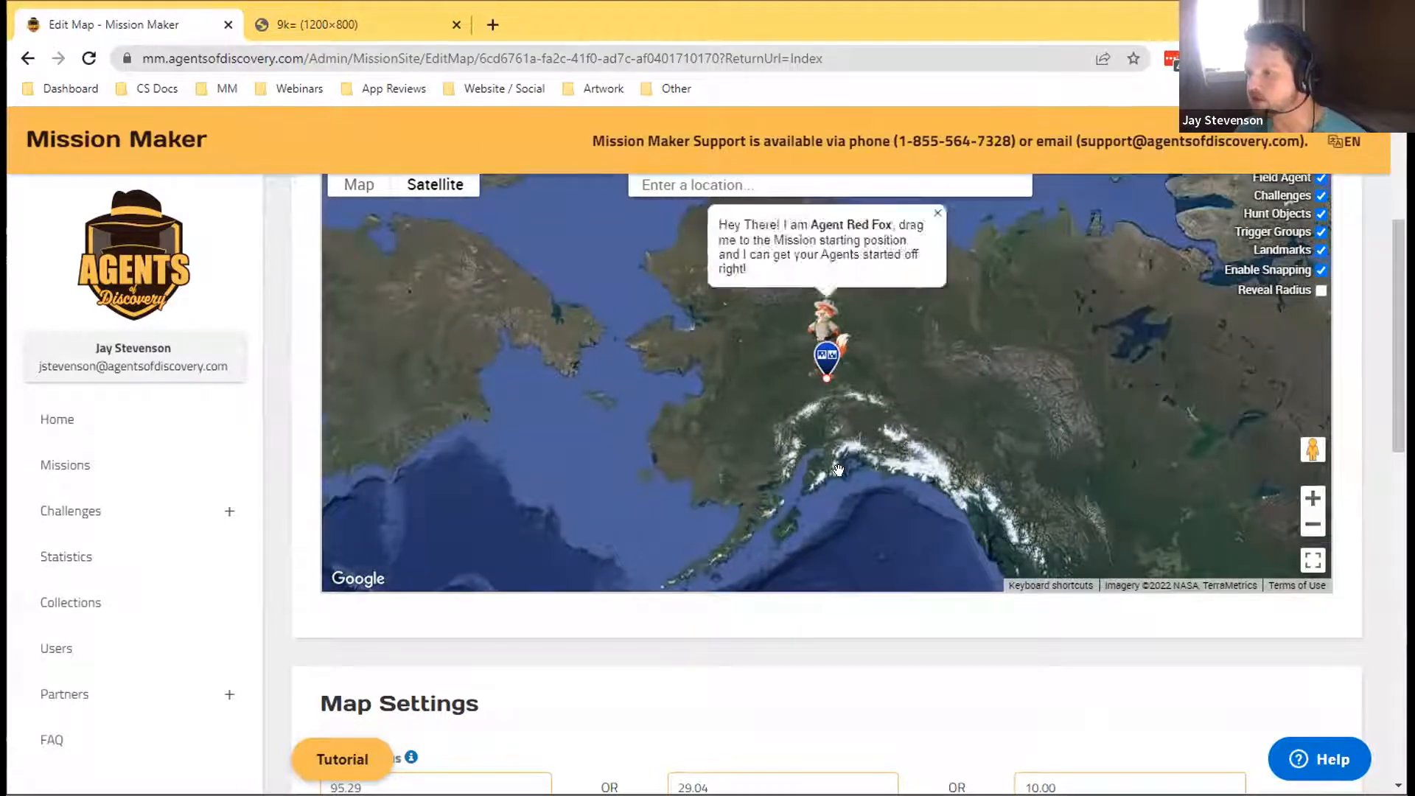
Step: Search the mission map for "Southeast Alaska" and go to the Southeast Alaska Discovery Center in Ketchikan
scroll(1367, 381, "up", 1)
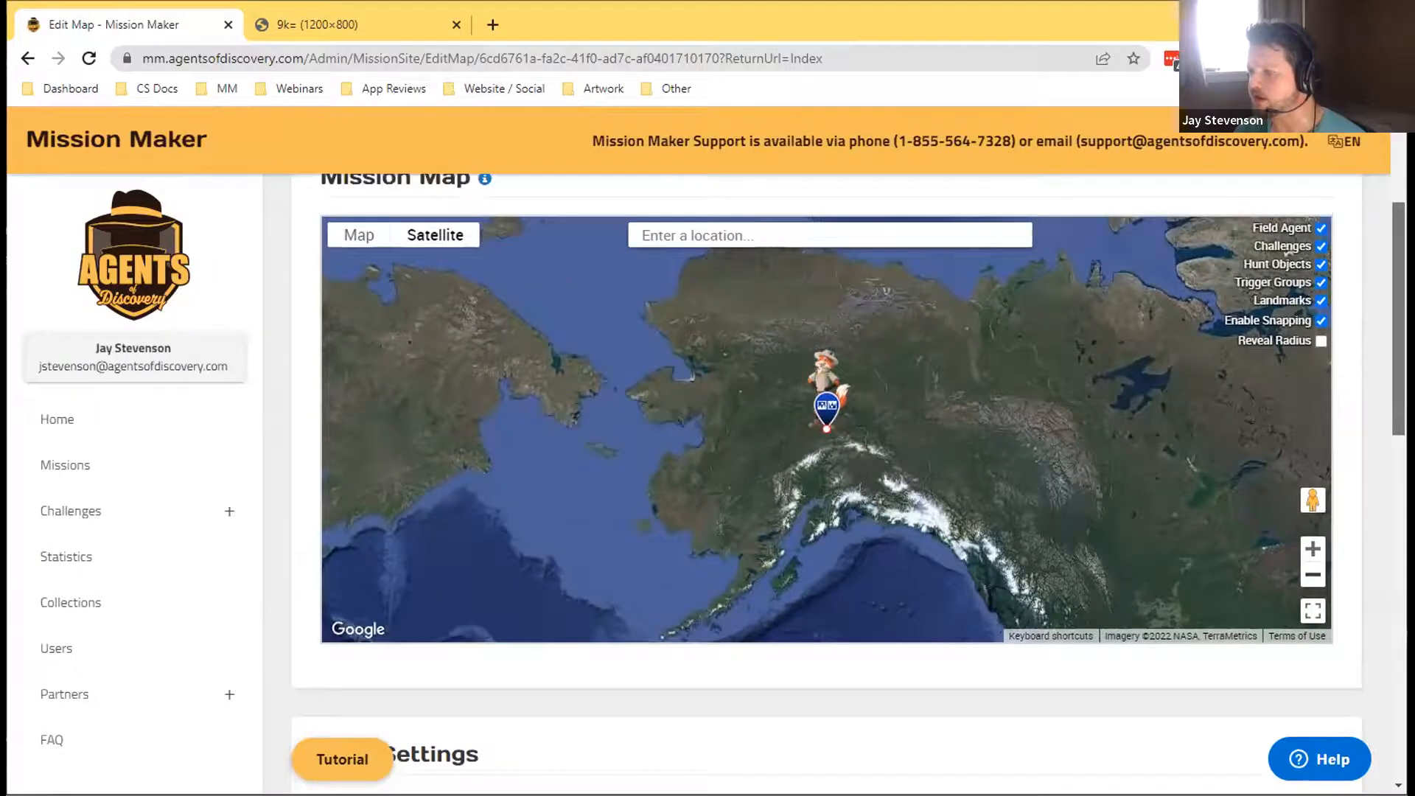
left_click(857, 235)
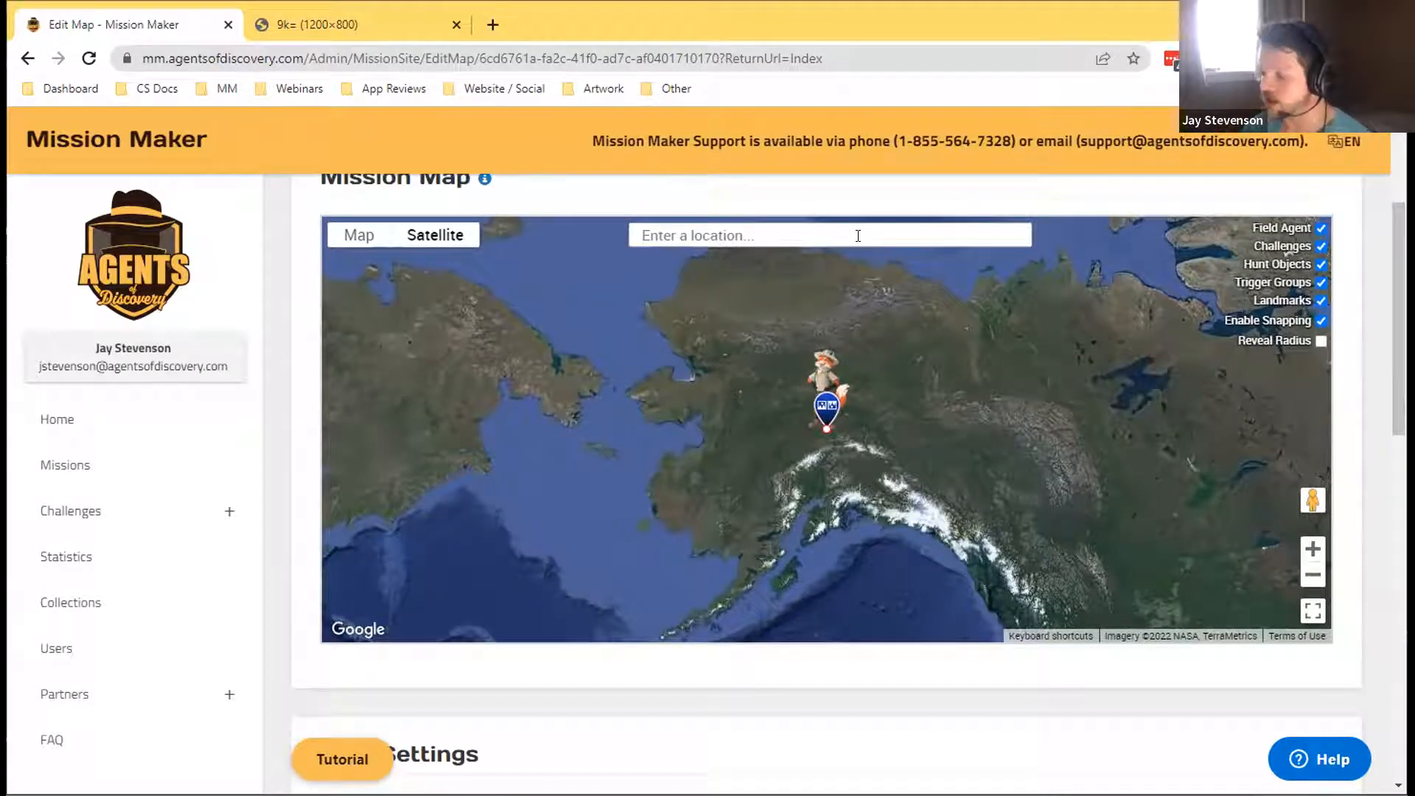
type("Southeast Alaska")
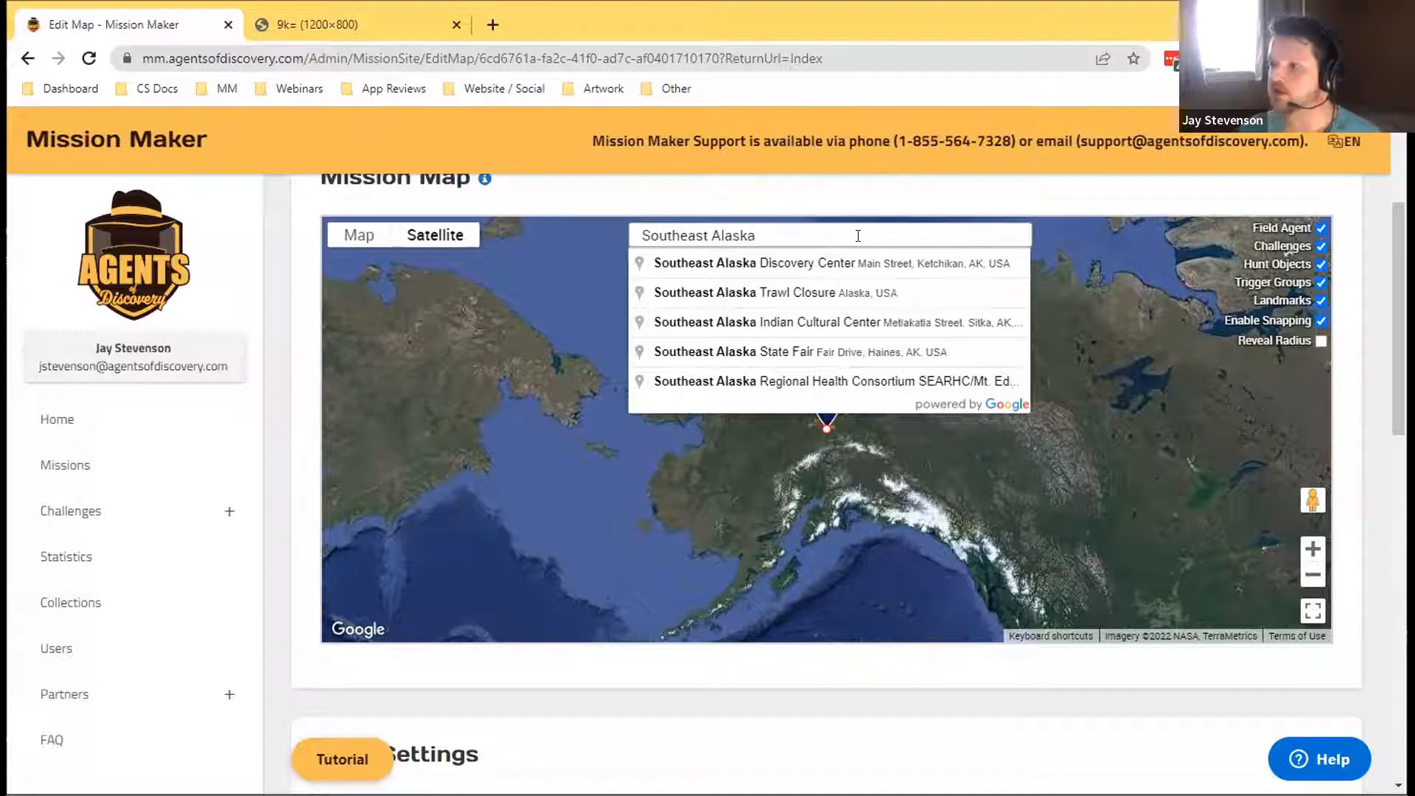
left_click(803, 263)
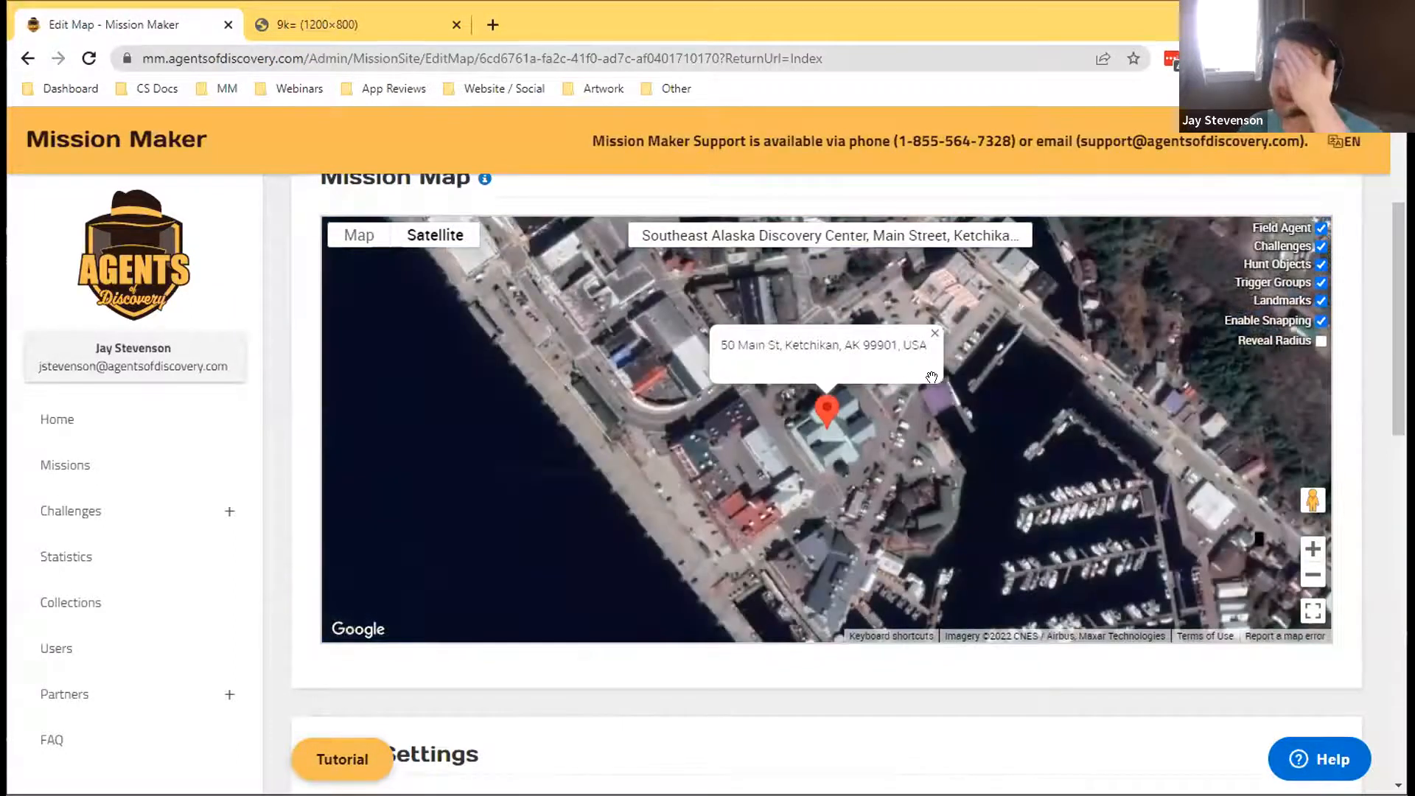
Step: Dismiss the address bubble and try to place the Field Agent beside the Southeast Alaska Discovery Center
left_click(935, 329)
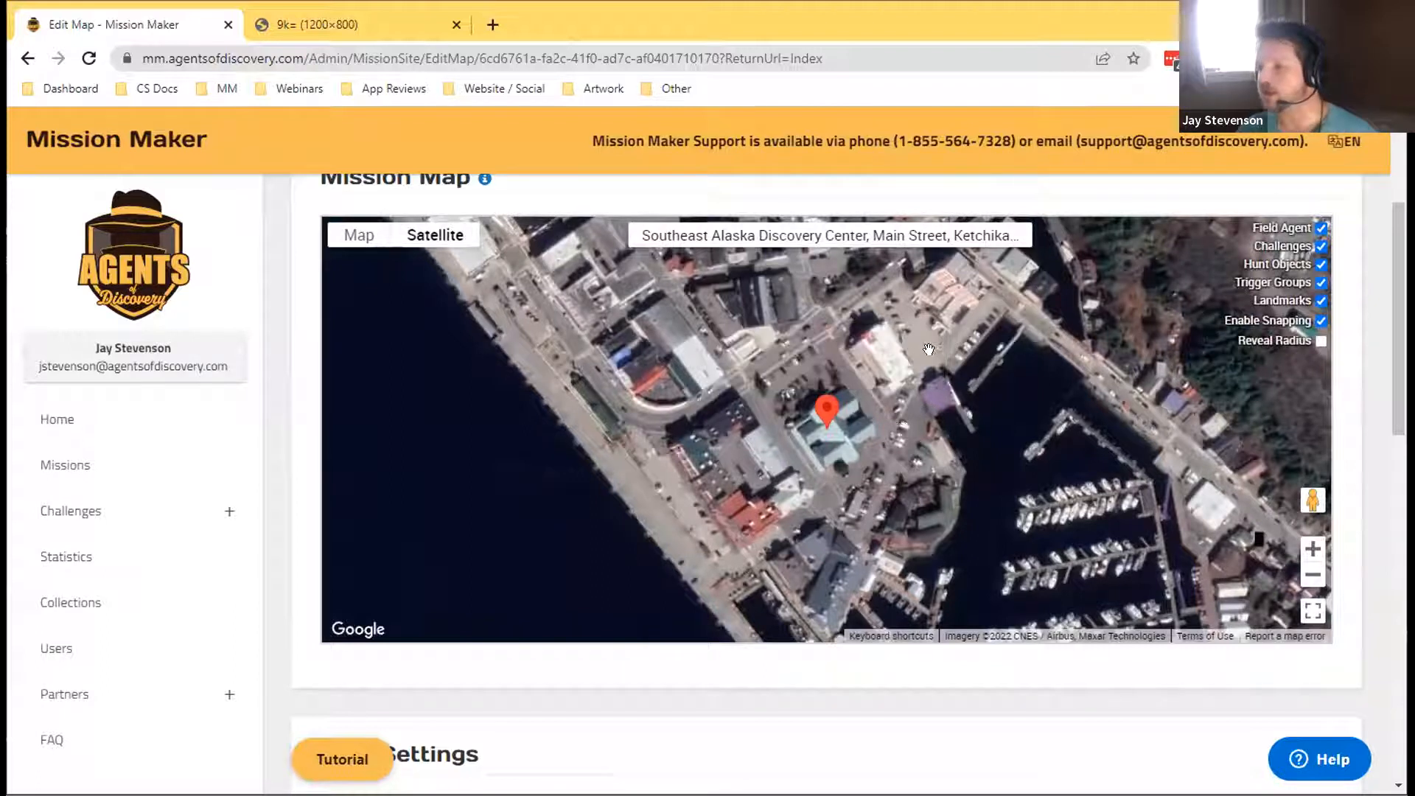
left_click(839, 414)
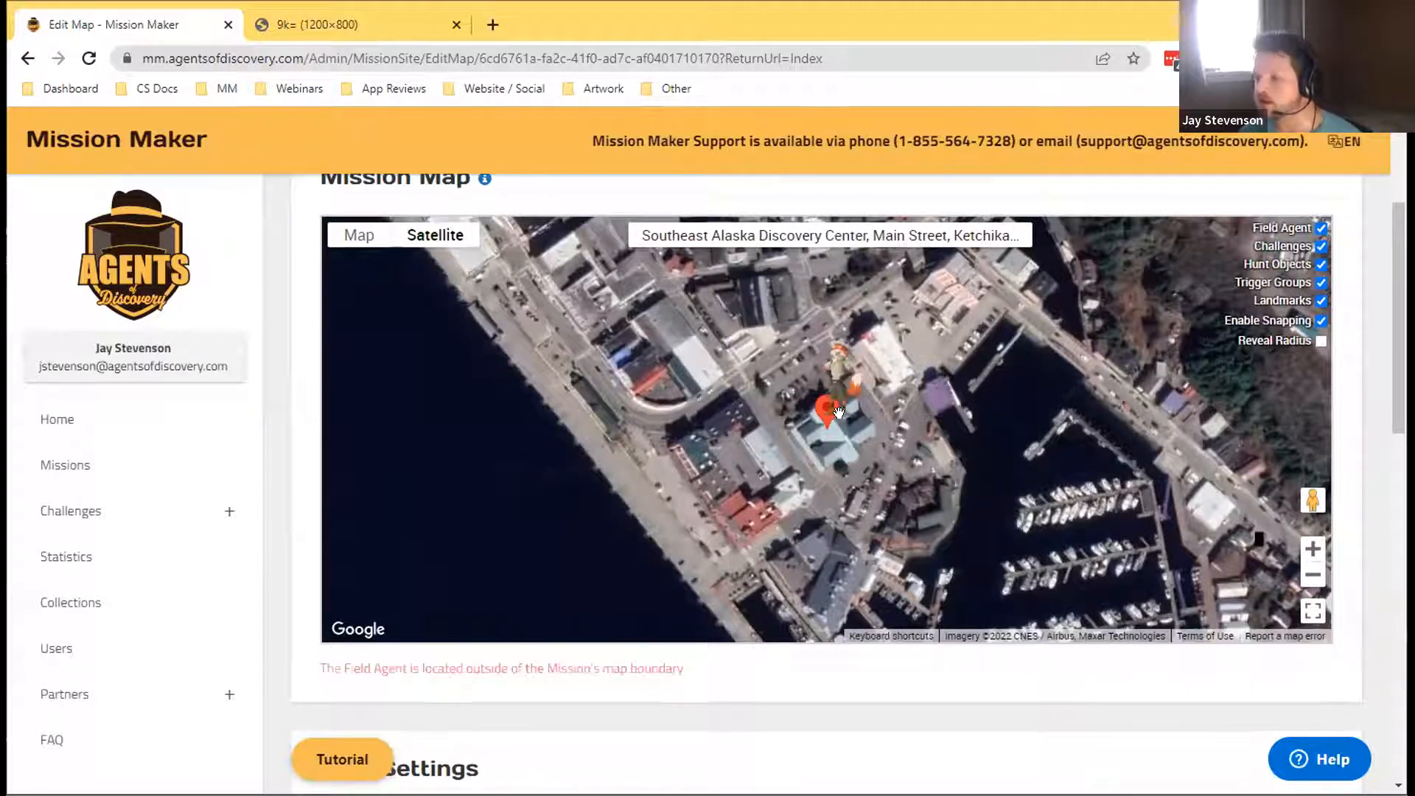
scroll(837, 432, "down", 4)
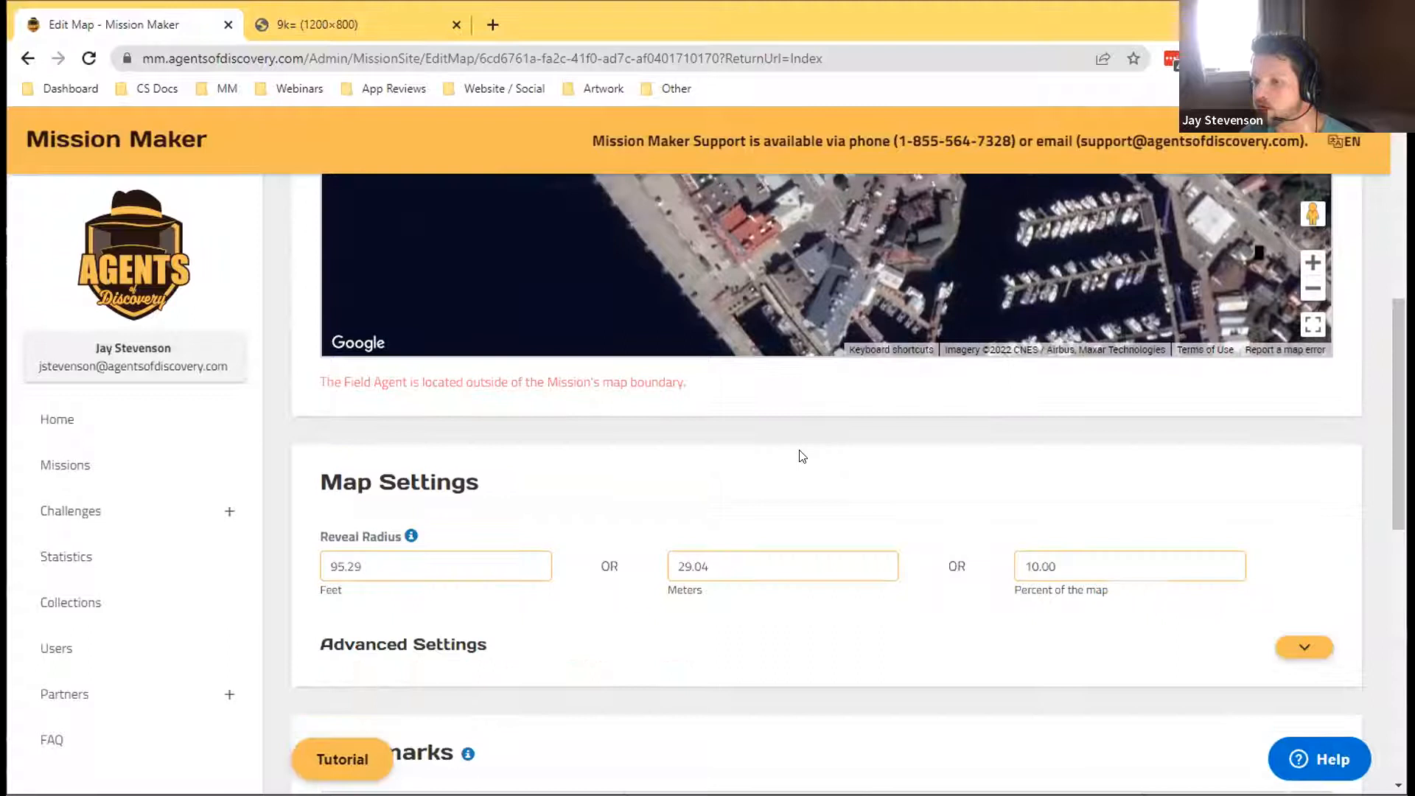
scroll(802, 456, "up", 3)
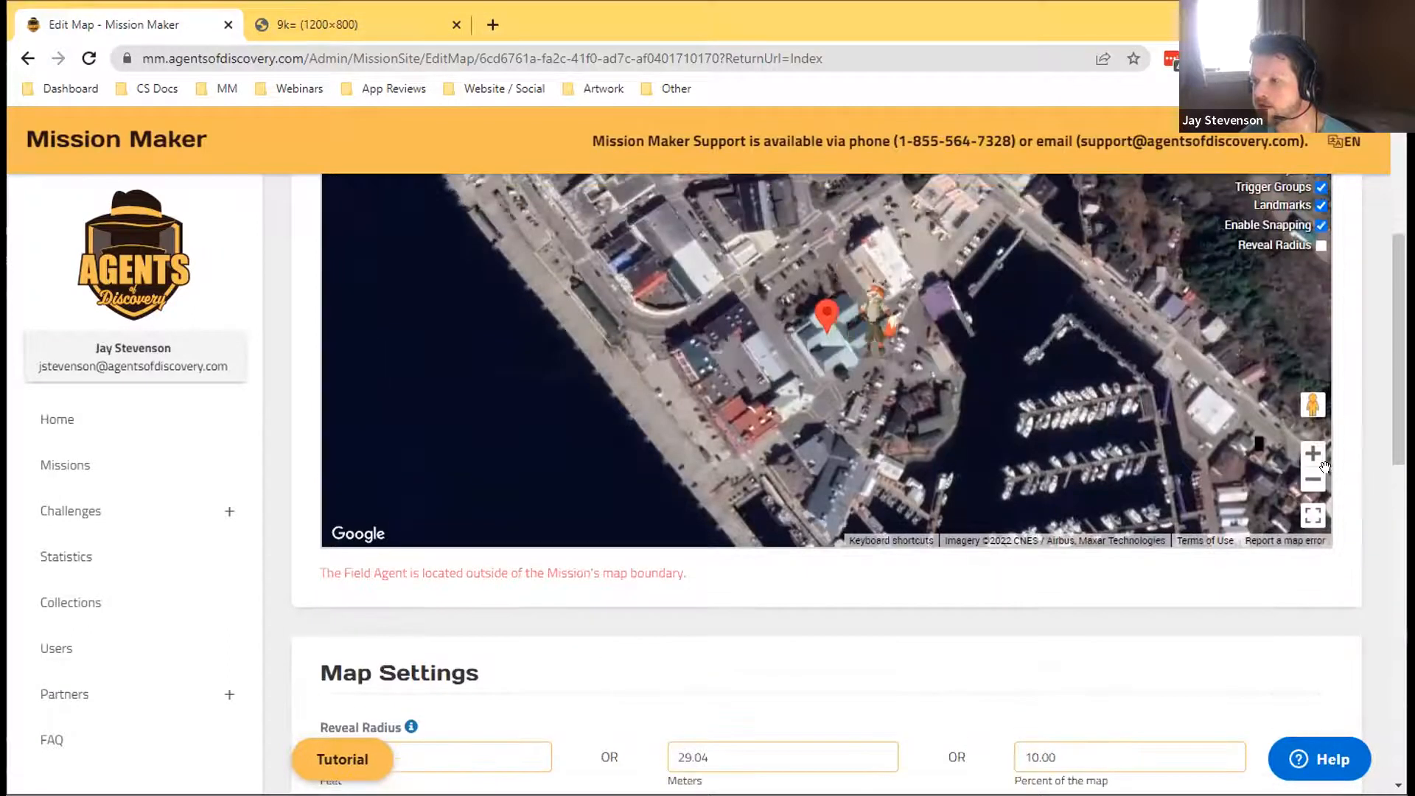
Step: Zoom the mission map out beyond Ketchikan and locate the mission's challenge pins in interior Alaska
left_click(1312, 480)
left_click(1313, 481)
left_click(1312, 480)
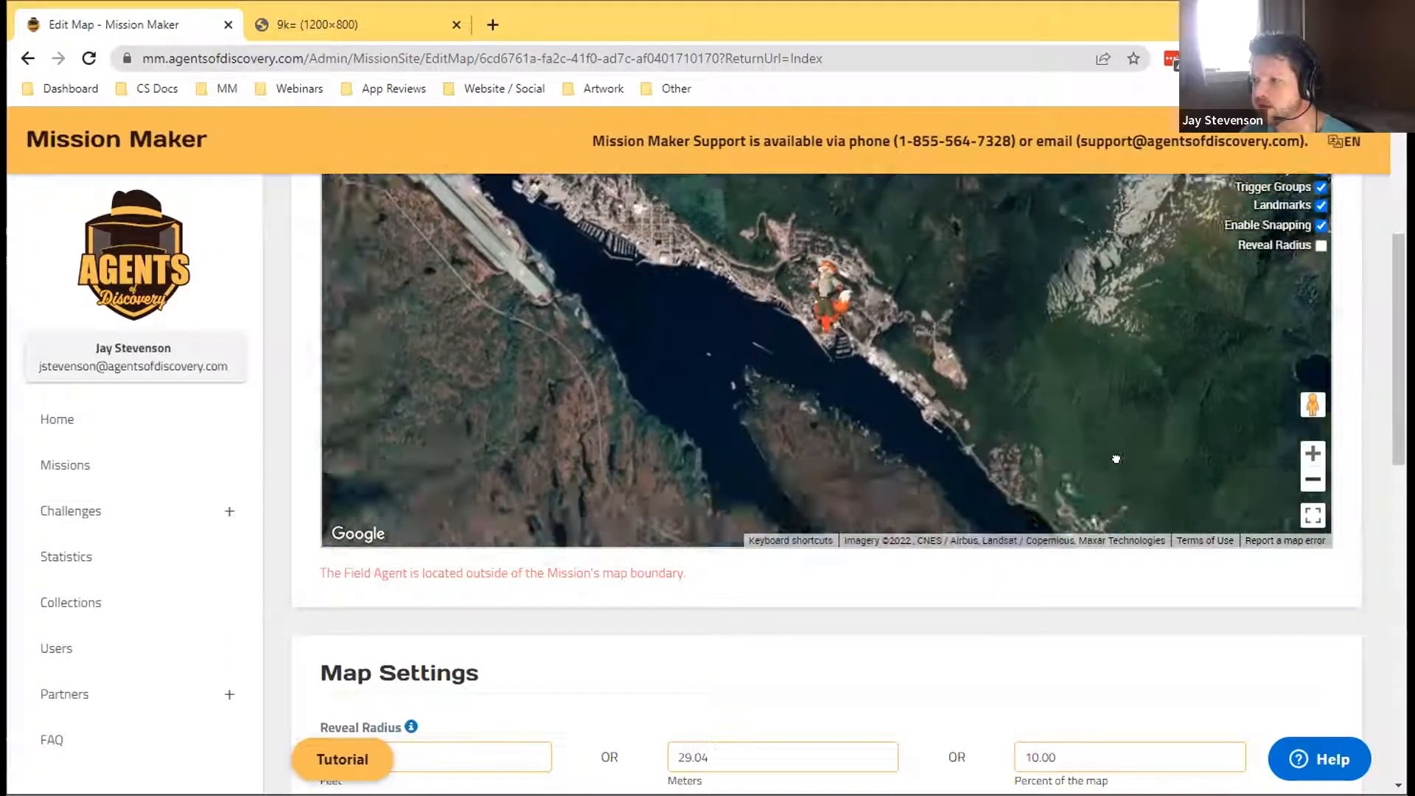
left_click(1304, 481)
left_click(1306, 481)
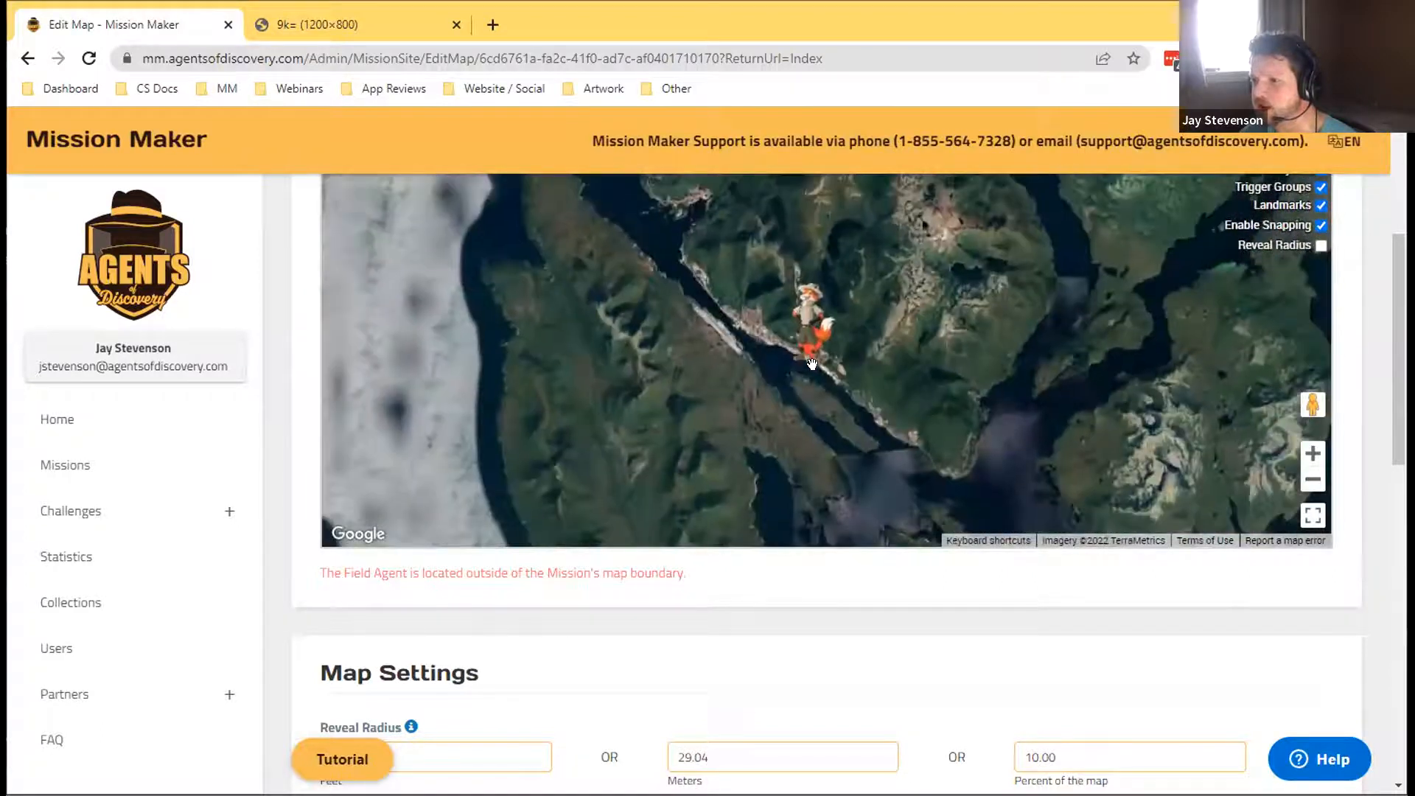
left_click(1312, 481)
left_click(1312, 480)
left_click(1313, 480)
left_click(1313, 480)
left_click(1313, 481)
left_click(1311, 481)
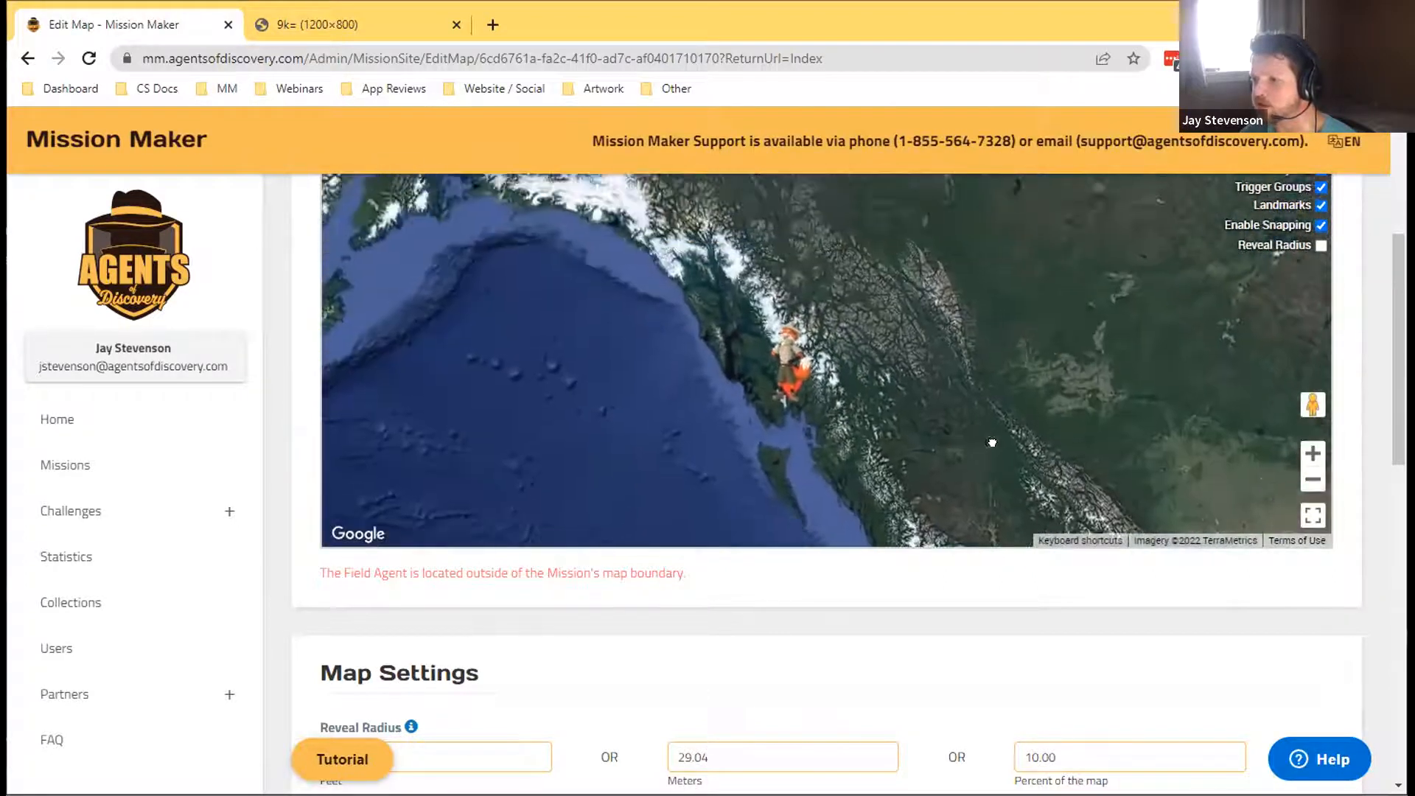
left_click(1308, 483)
left_click(1308, 483)
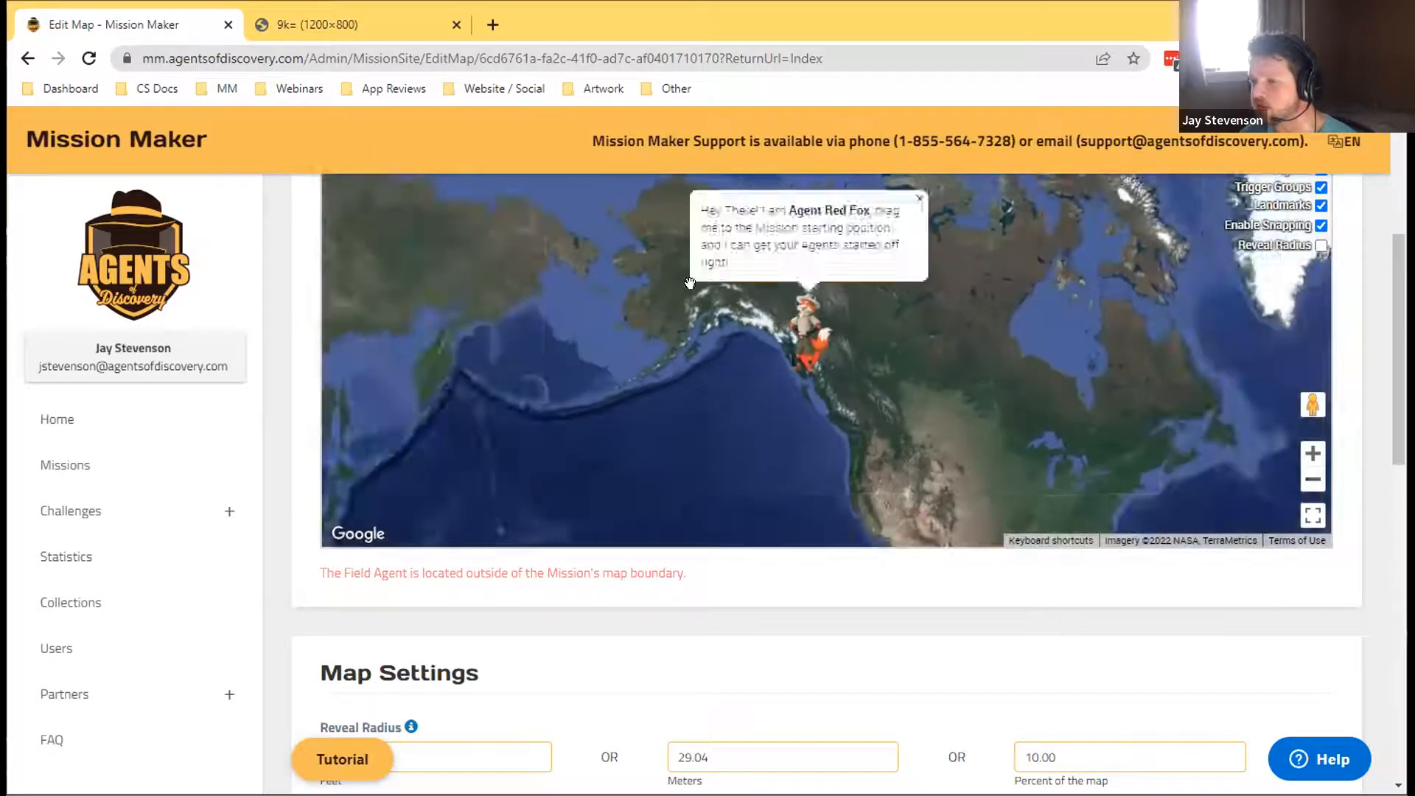
left_click(1313, 455)
left_click(1313, 455)
left_click_drag(1008, 430, 1160, 532)
left_click_drag(567, 256, 592, 258)
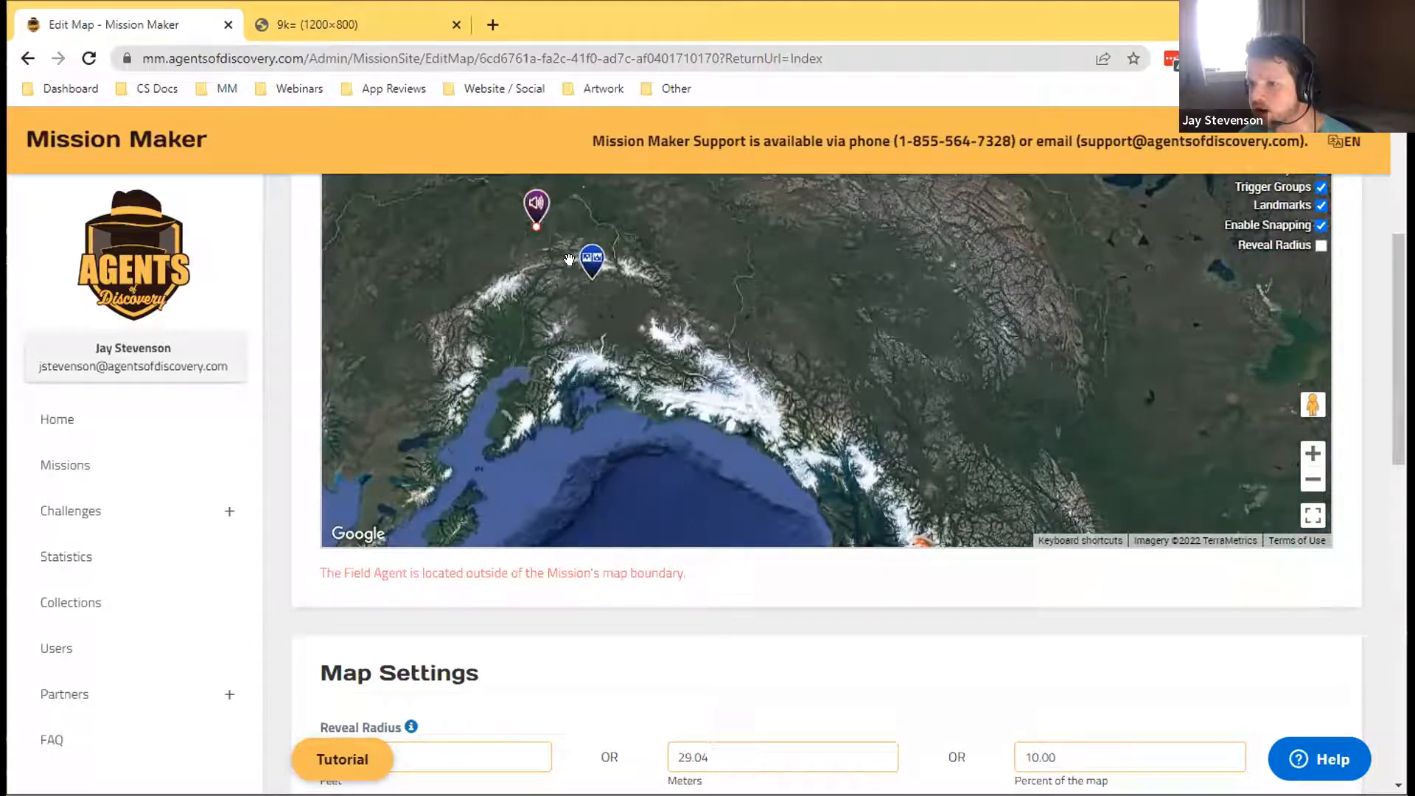
Step: Return to the Ketchikan area of the mission map and try moving the Field Agent to another spot there
left_click(1312, 457)
left_click(1312, 457)
left_click_drag(1149, 489, 697, 31)
left_click_drag(1042, 529, 869, 199)
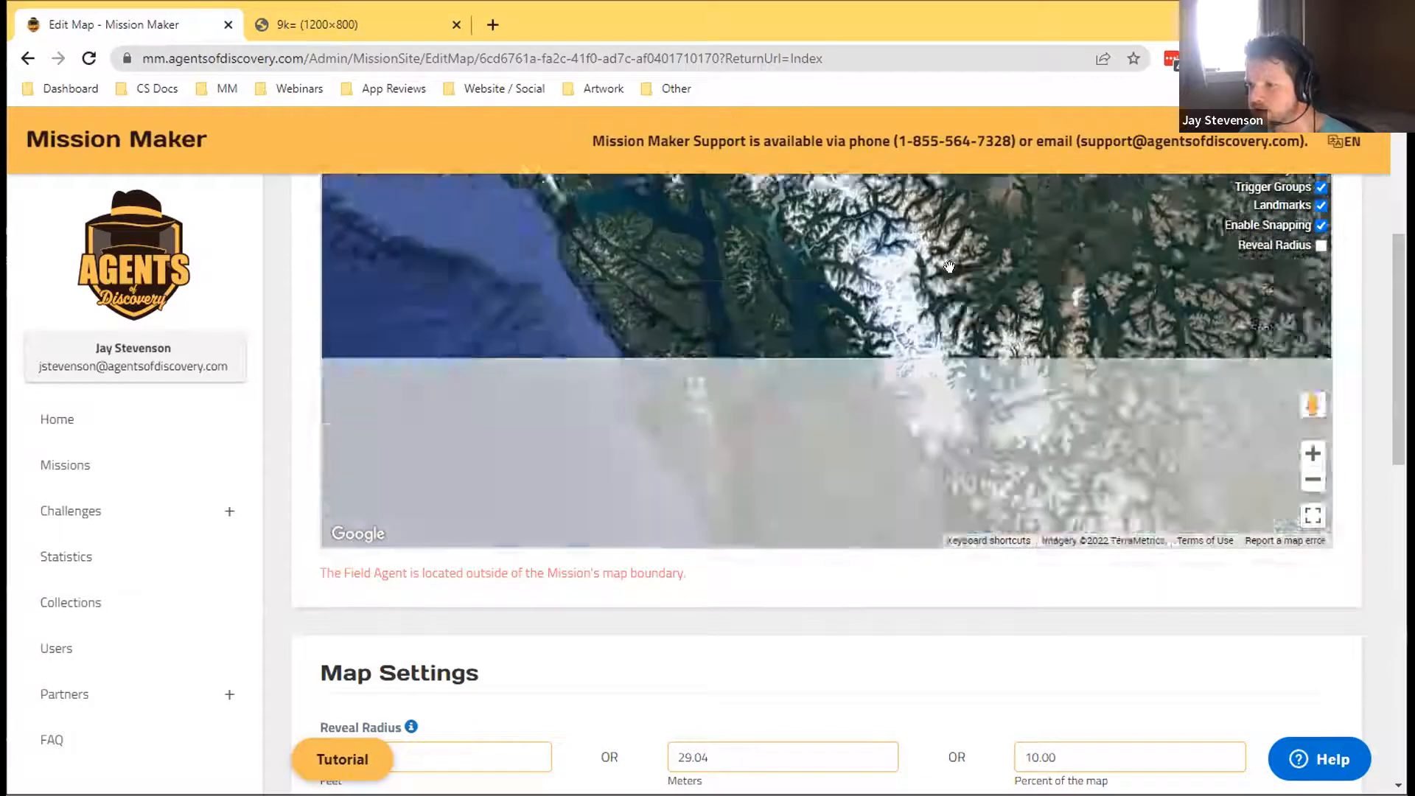
left_click(1314, 455)
left_click(1314, 455)
left_click(1313, 455)
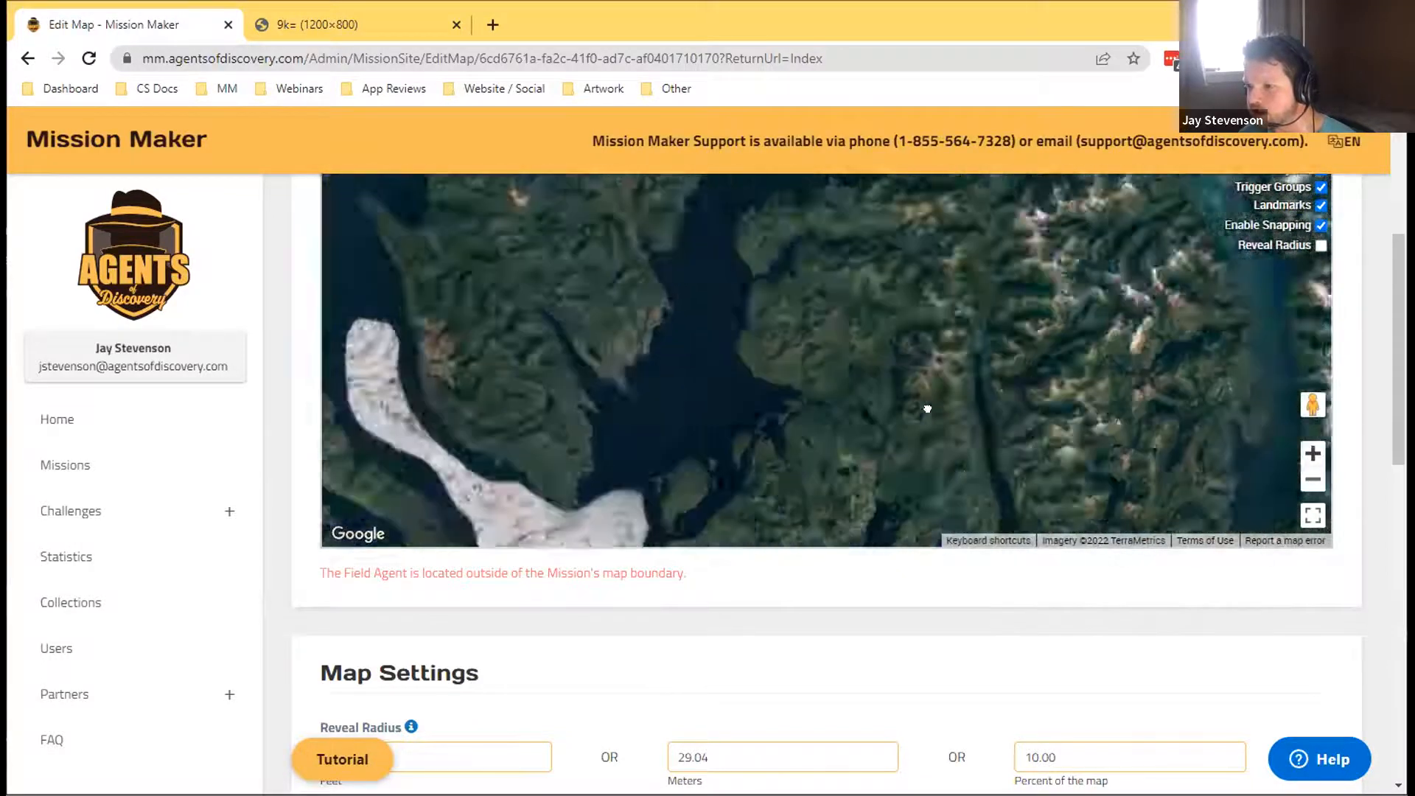
left_click_drag(925, 407, 855, 122)
left_click(737, 409)
left_click_drag(735, 408, 788, 419)
left_click(1313, 480)
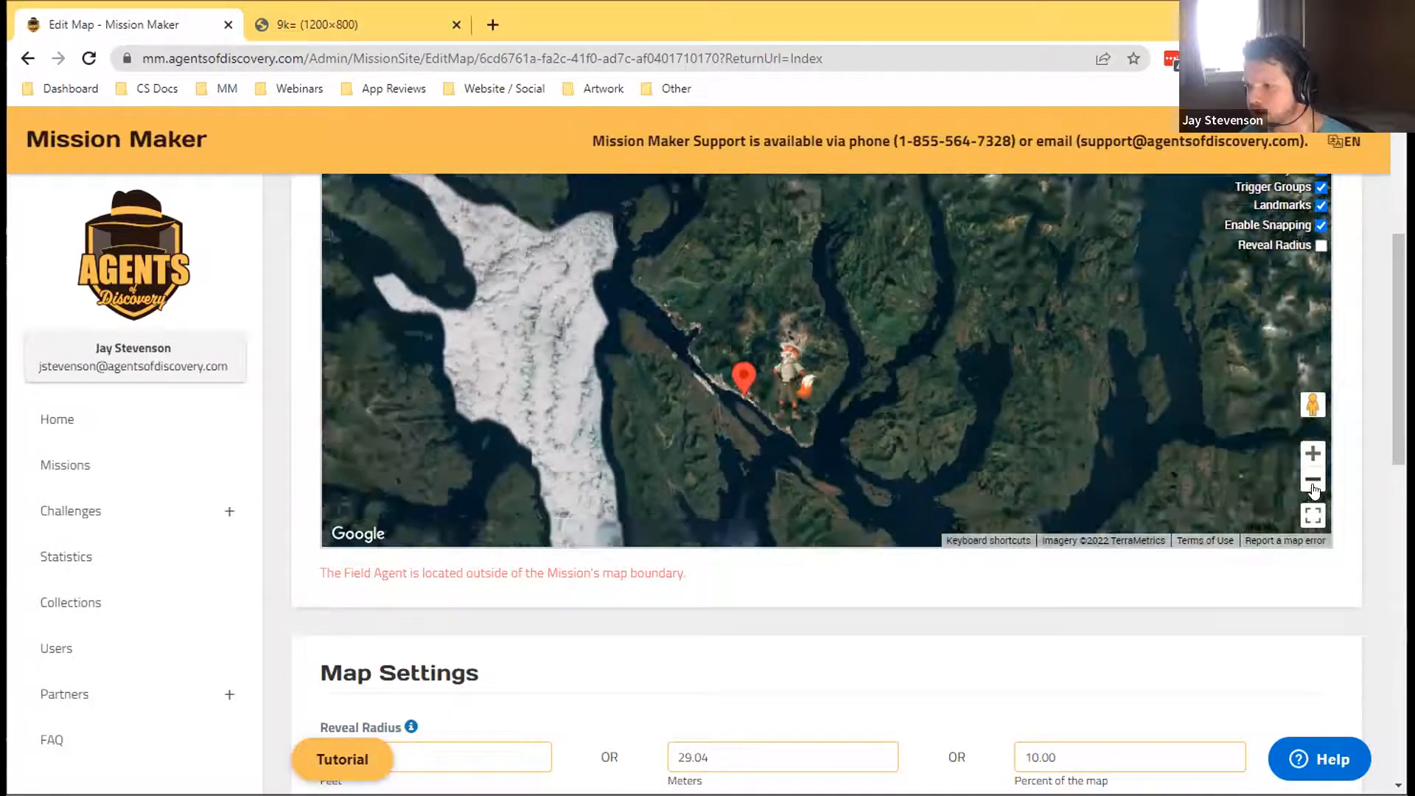
left_click(1052, 284)
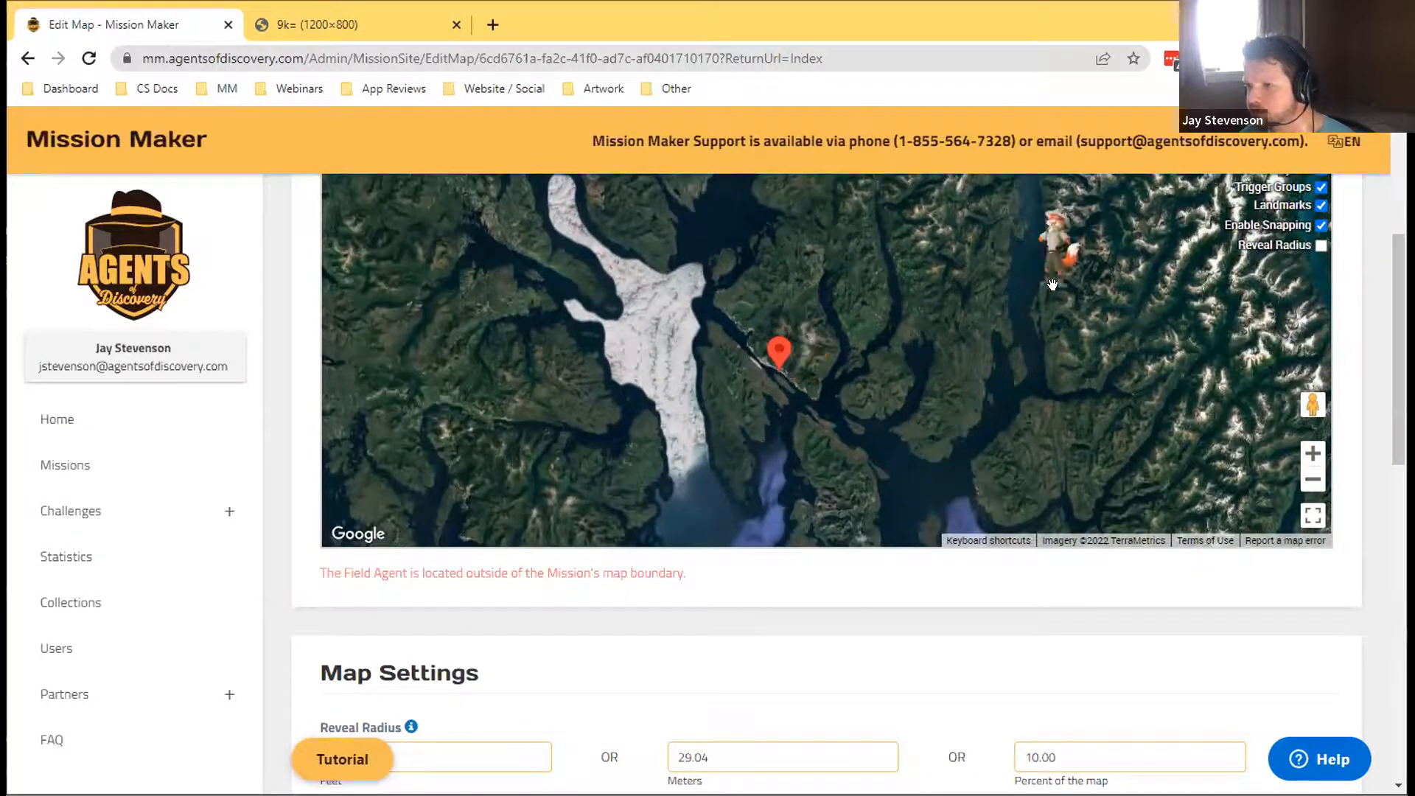
Step: Reload the Edit Map page, search the mission map for "Southeast Alaska" and go to the Southeast Alaska Discovery Center
left_click(89, 59)
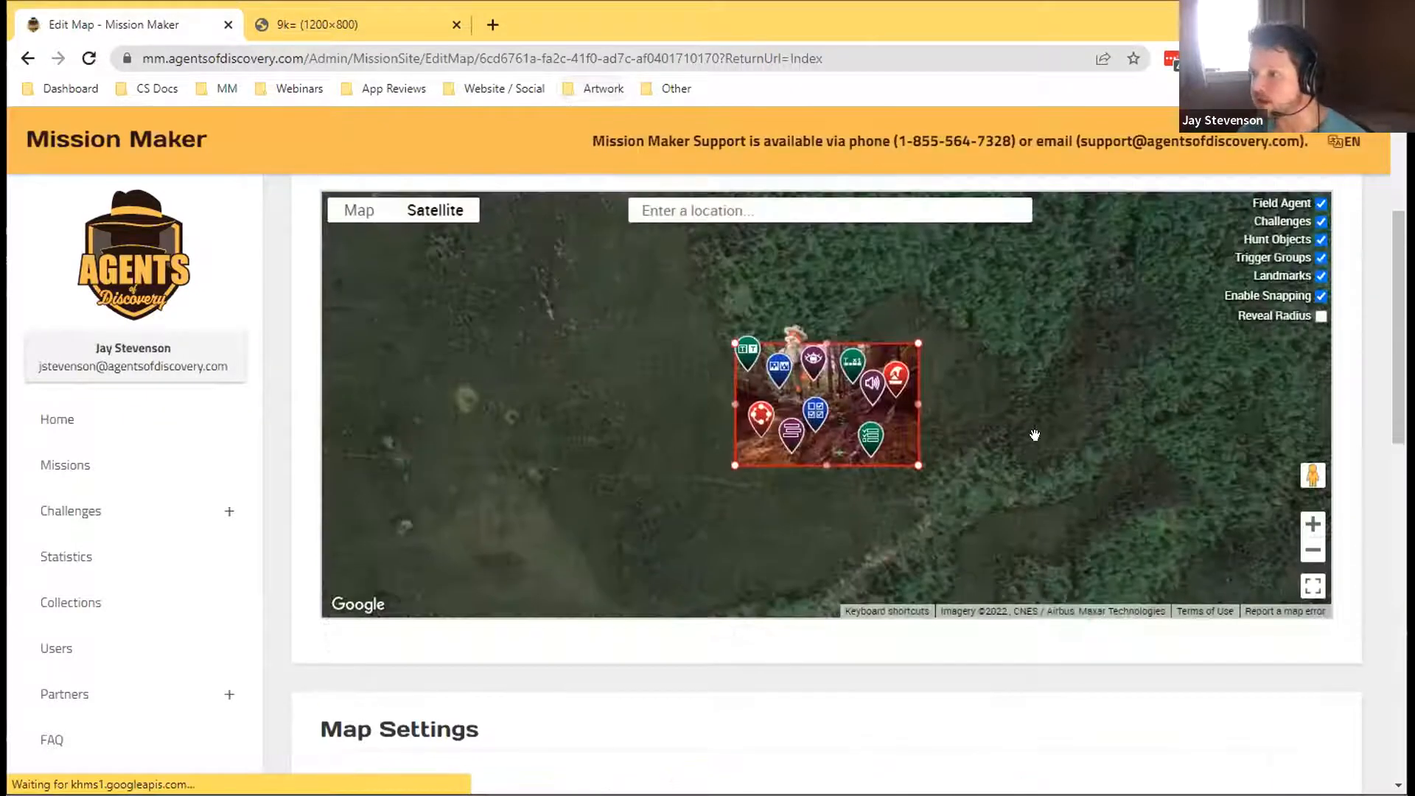
mouse_move(1389, 356)
left_mouse_down()
mouse_move(1385, 634)
mouse_move(1379, 344)
left_mouse_up()
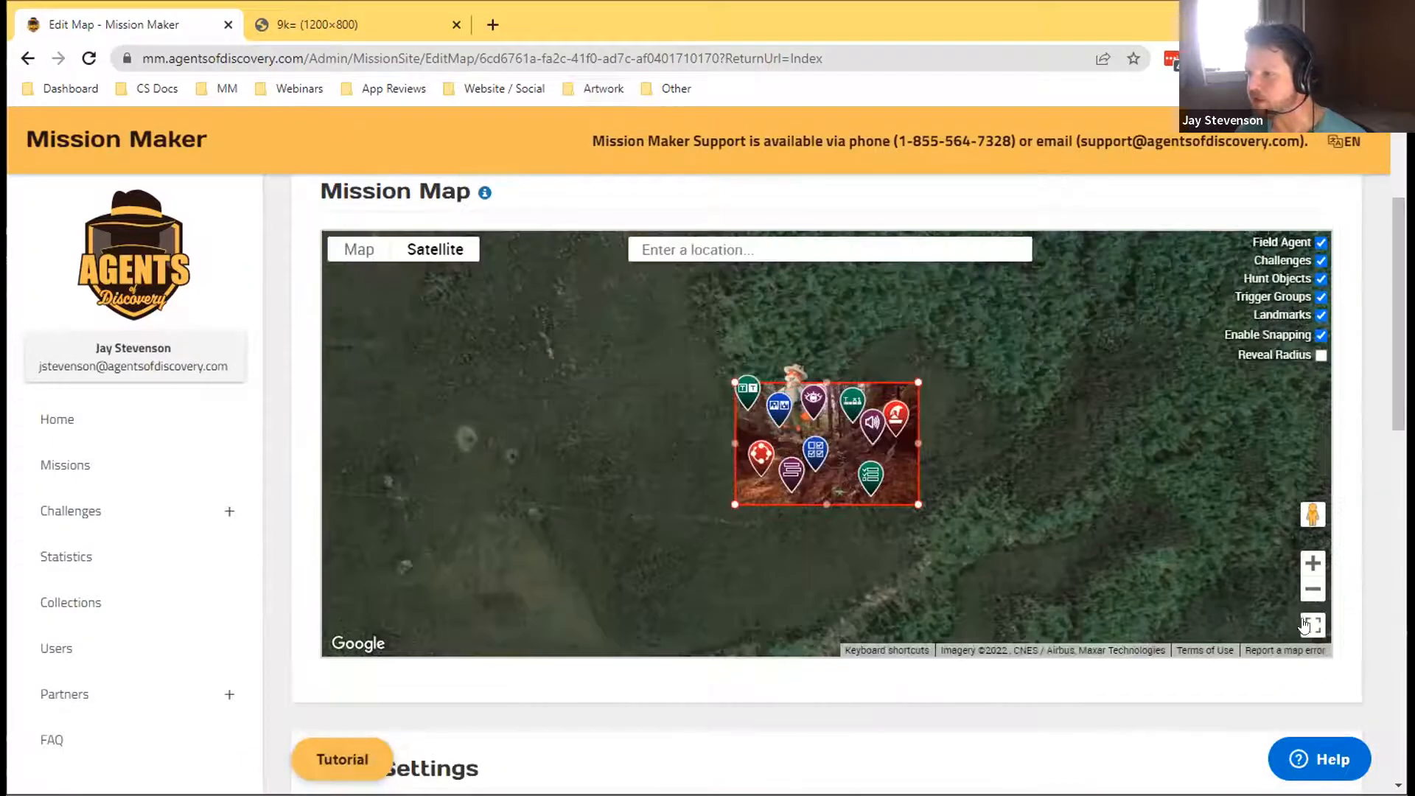
left_click(859, 255)
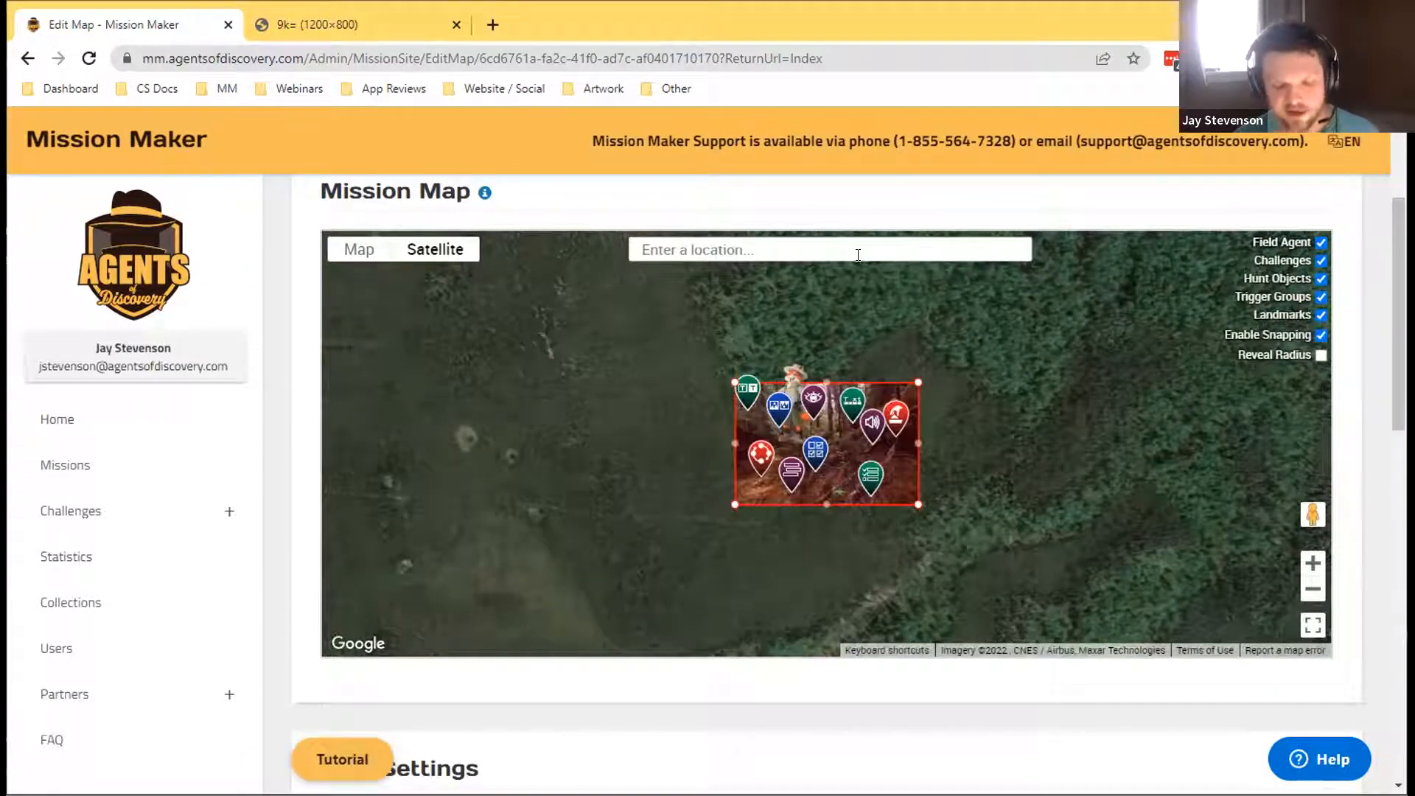
type("Southeast Alaska")
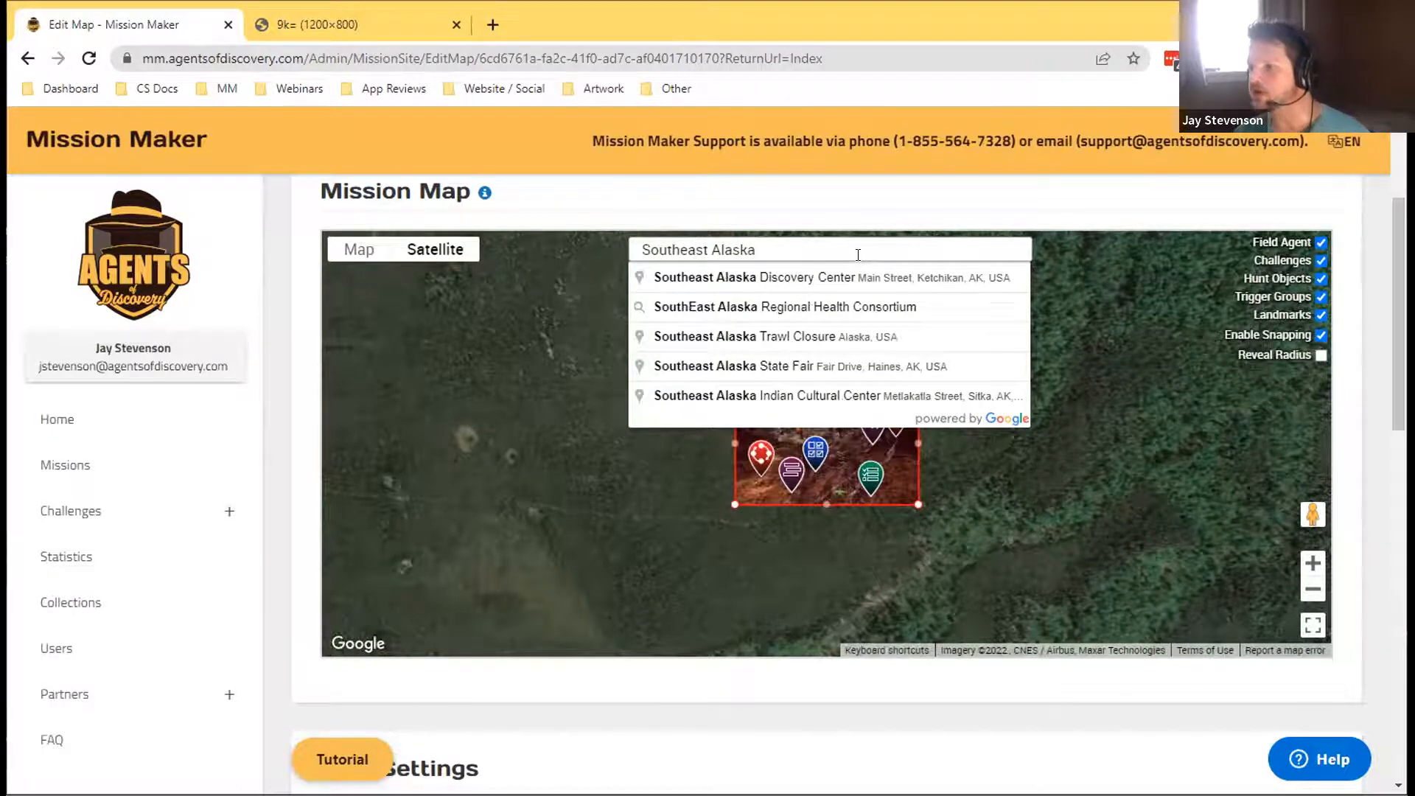
left_click(837, 274)
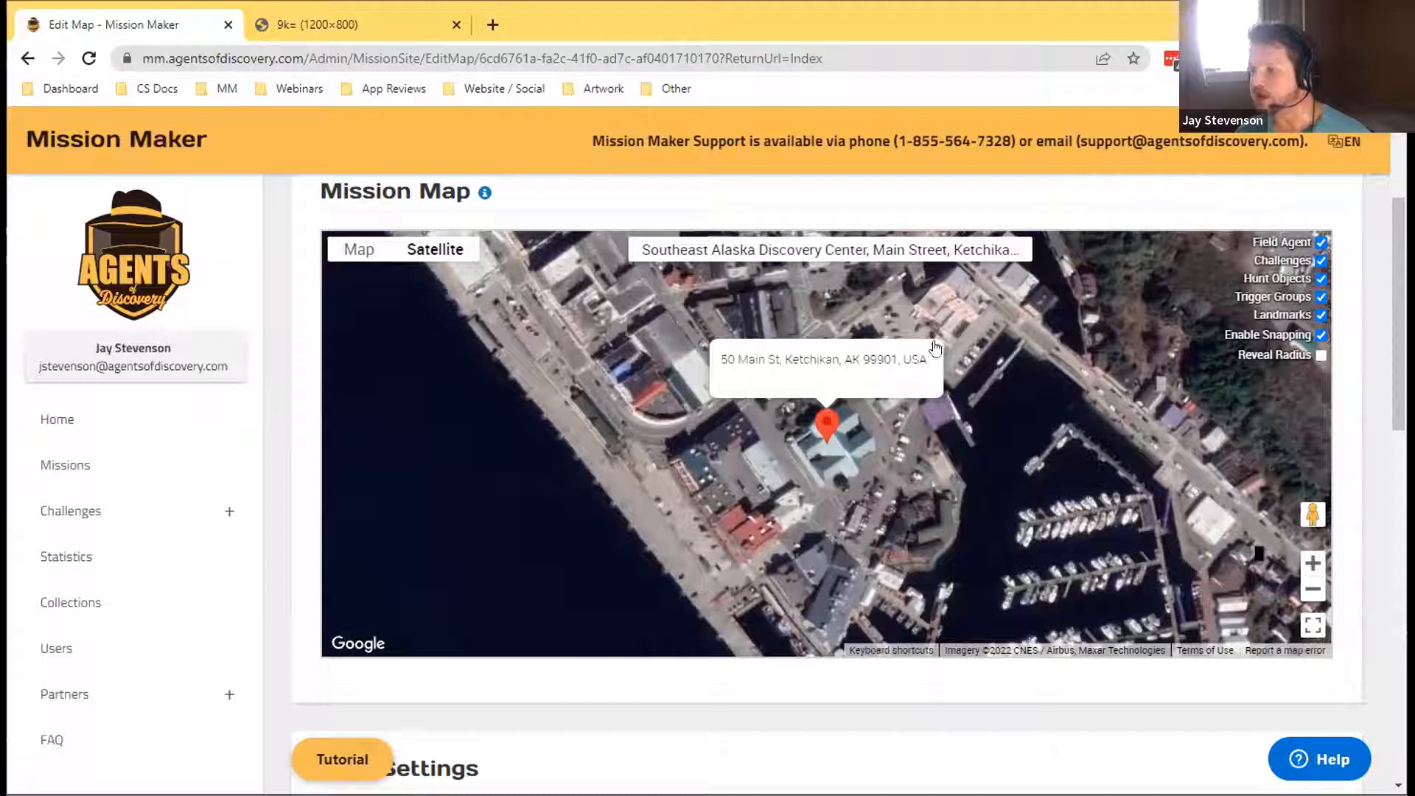
Step: Delete the mission's custom map image, confirm the deletion and return to the mission map
scroll(1204, 597, "down", 10)
left_click(956, 586)
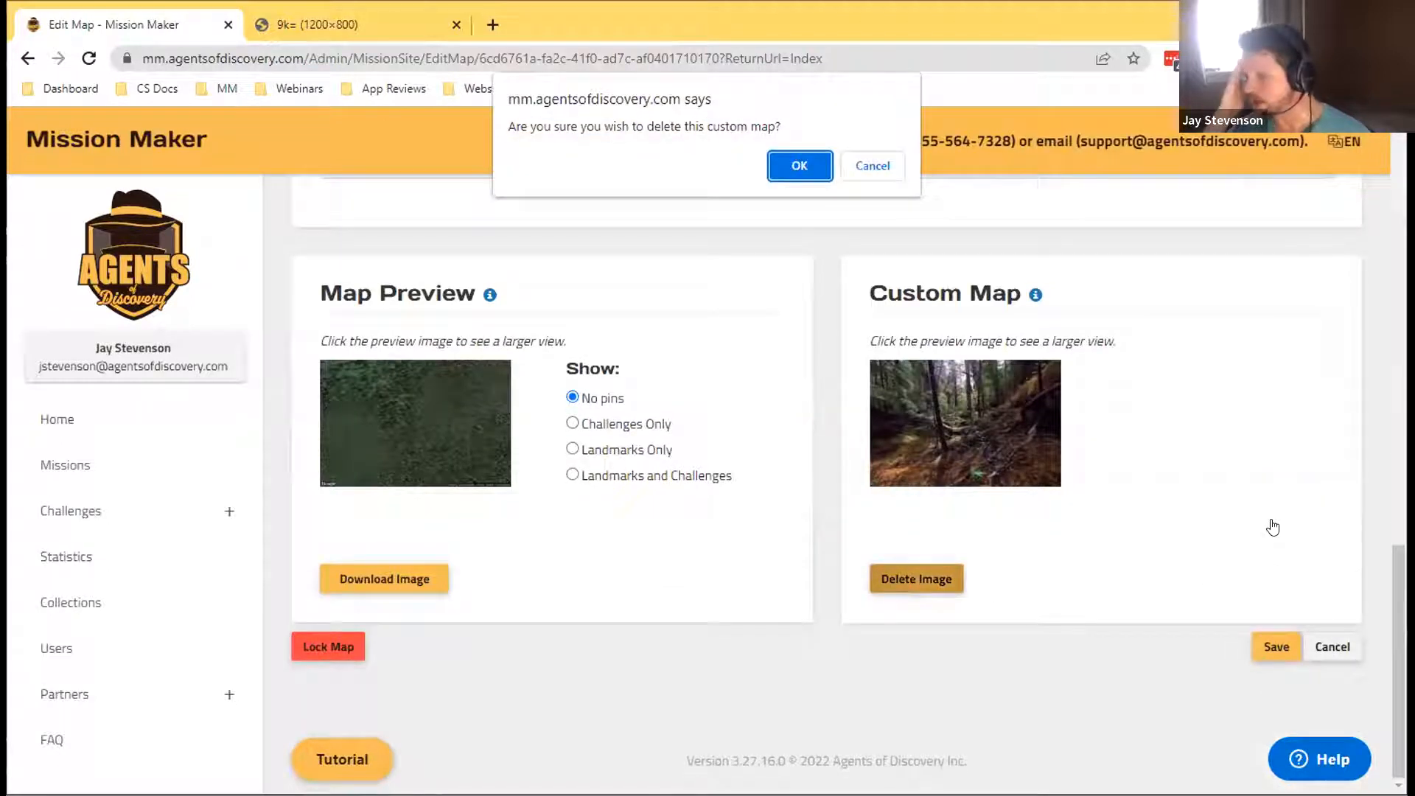
left_click(803, 169)
scroll(1084, 459, "up", 5)
scroll(1084, 459, "up", 8)
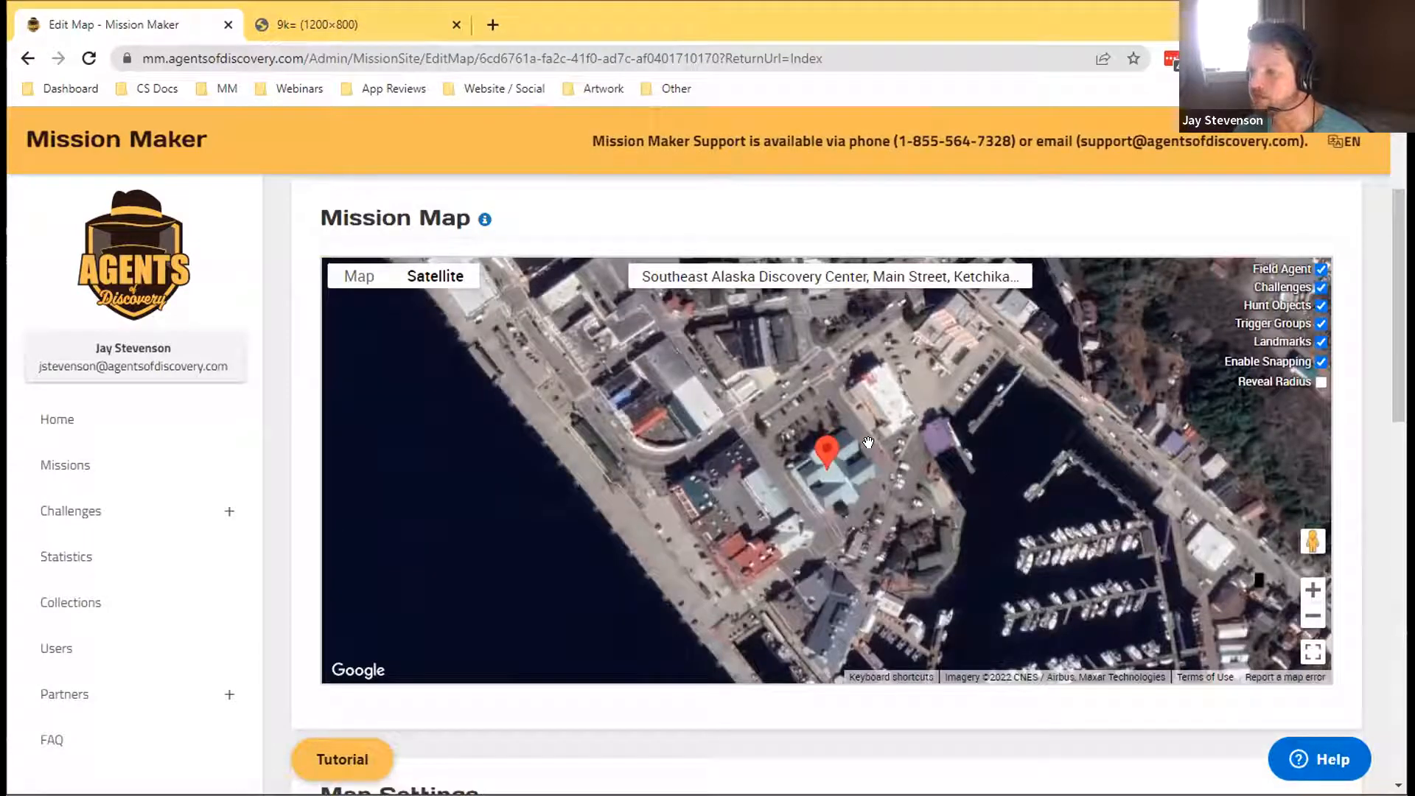
Step: Place the Field Agent and mission boundary over the Discovery Center, shrinking the boundary square to fit around the site
left_click(868, 442)
left_click_drag(894, 533, 860, 546)
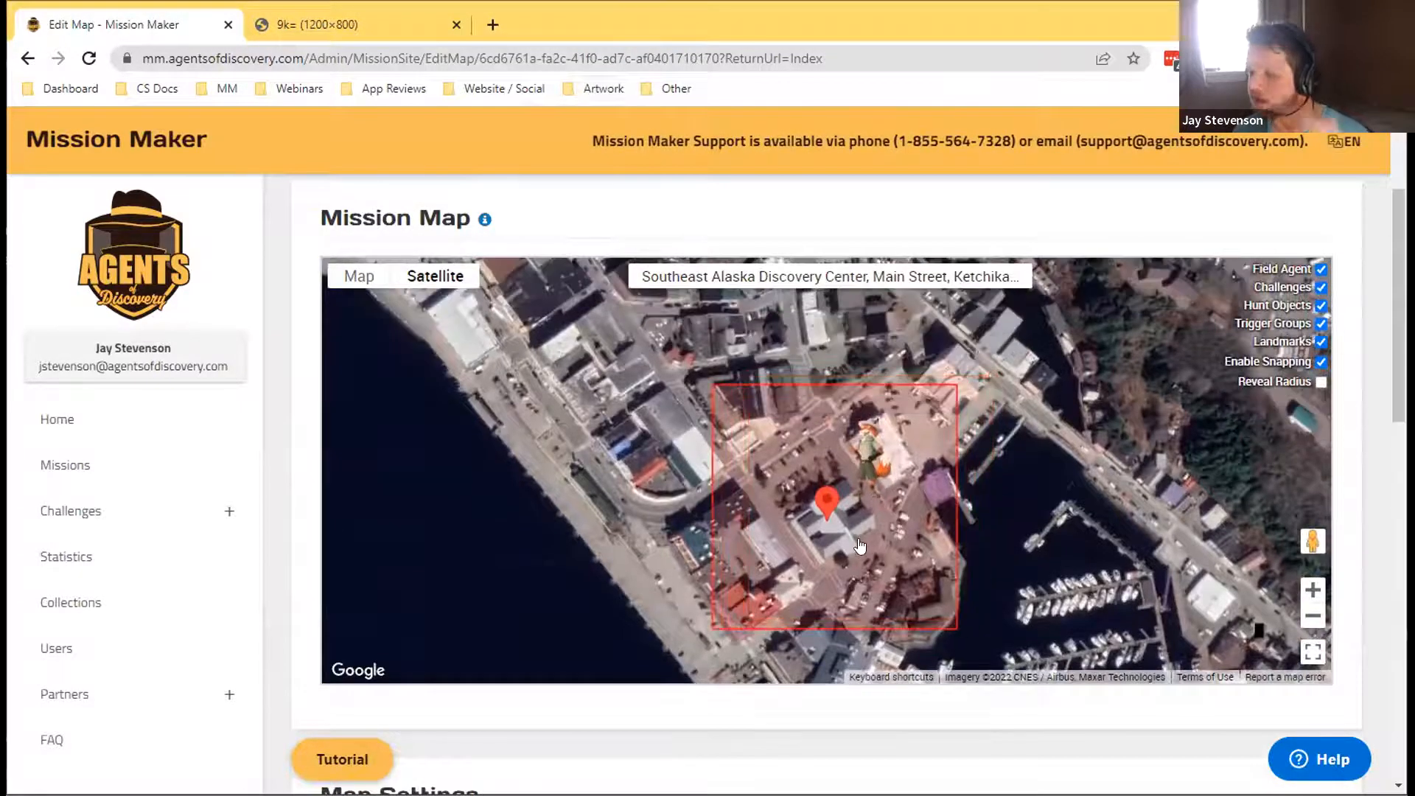
left_click_drag(956, 628, 964, 545)
left_click(1156, 418)
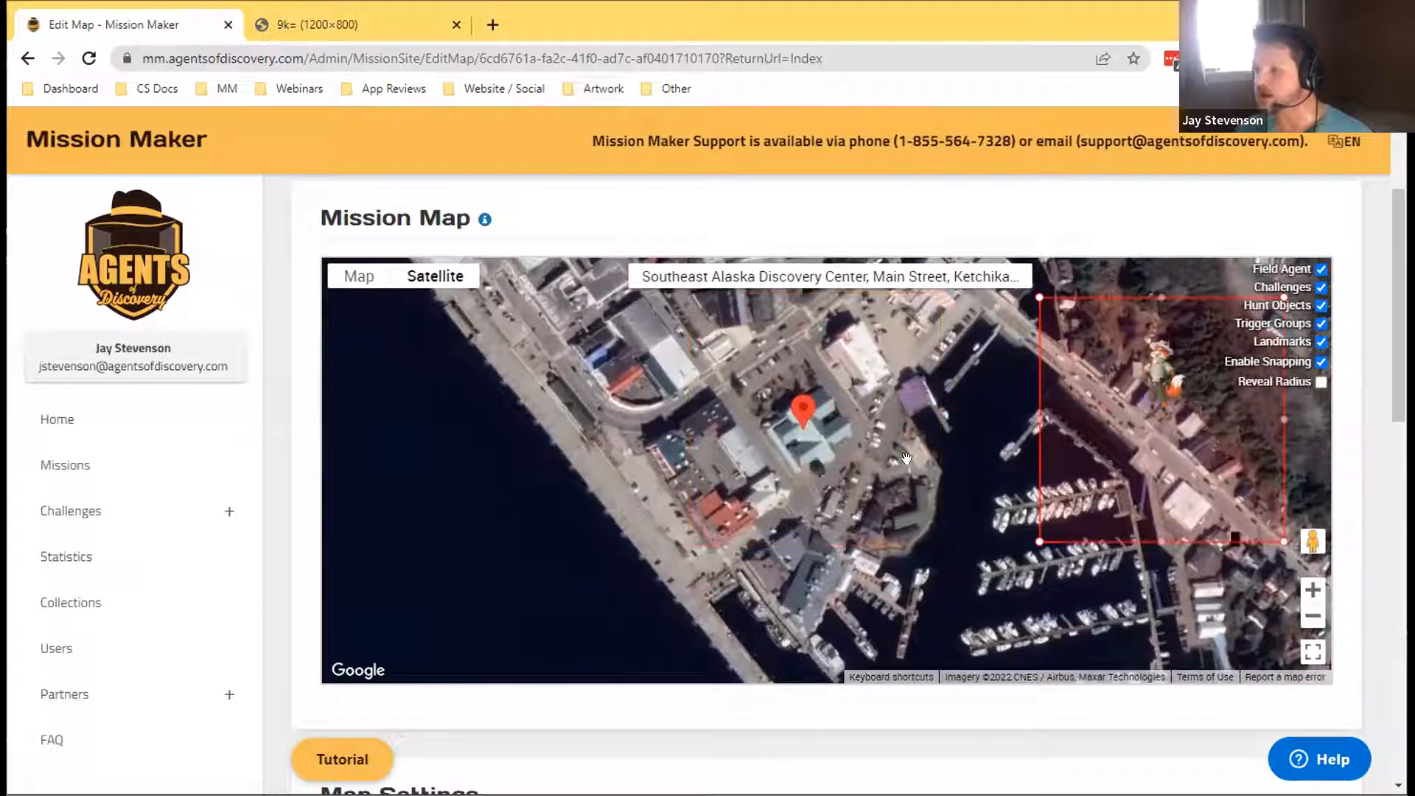
left_click(797, 458)
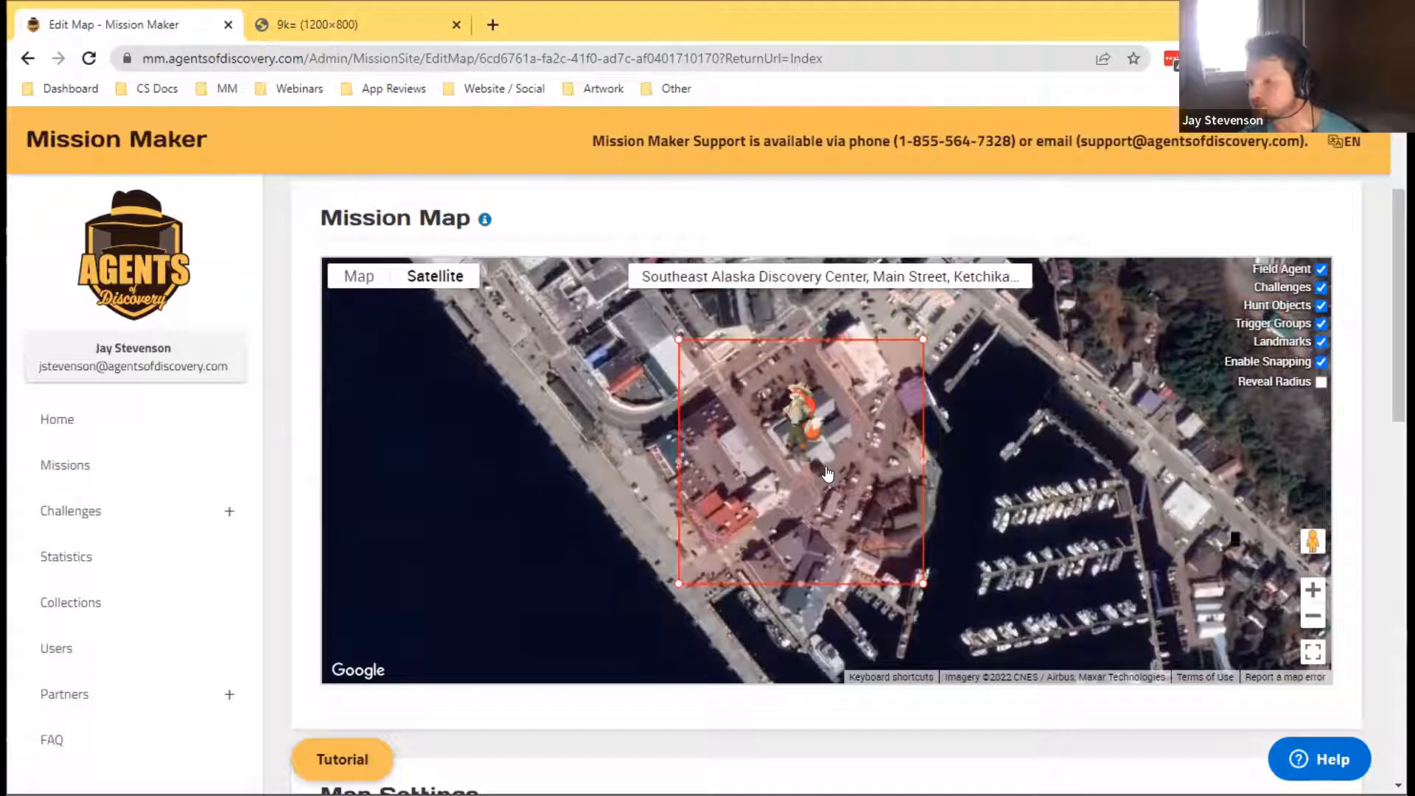
left_click_drag(923, 339, 881, 345)
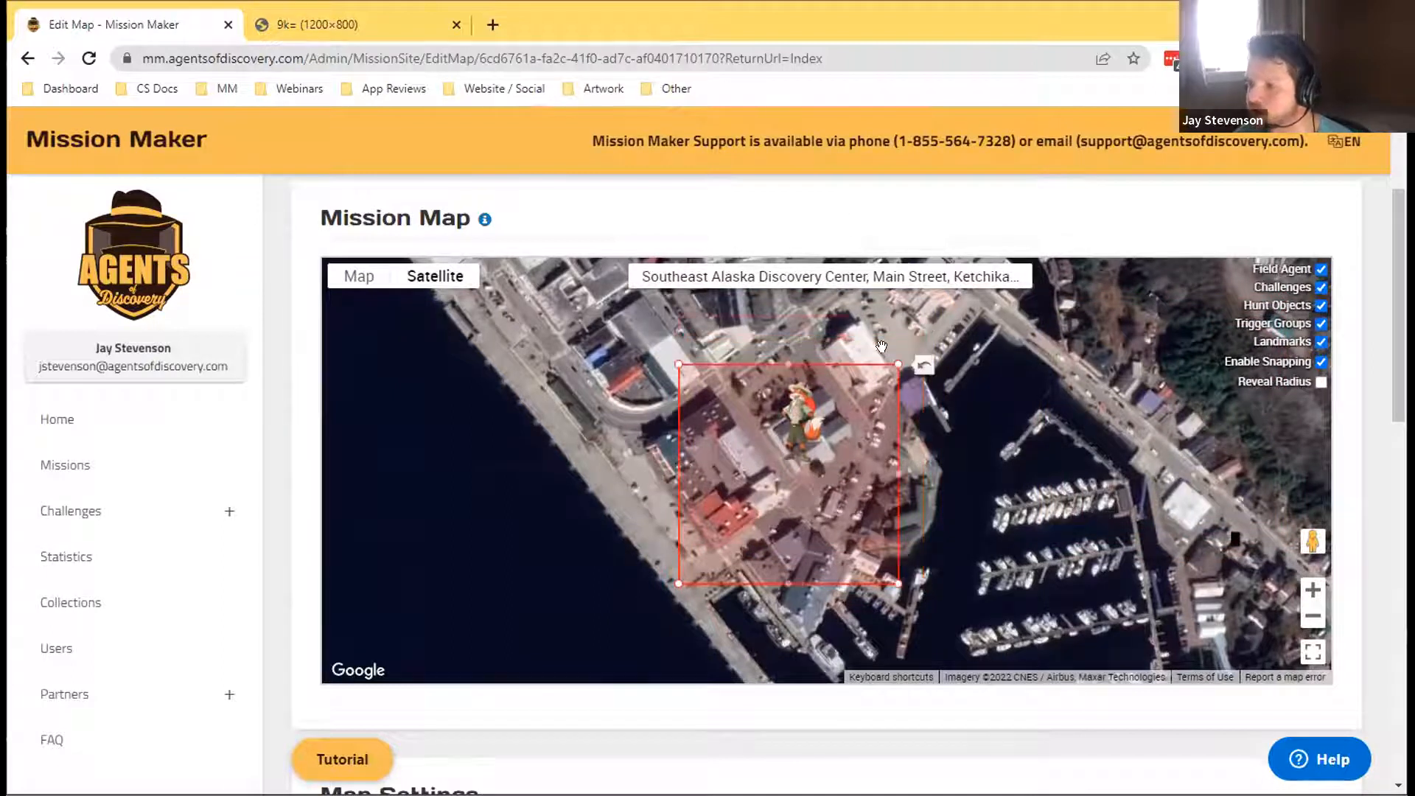
left_click_drag(737, 409, 753, 362)
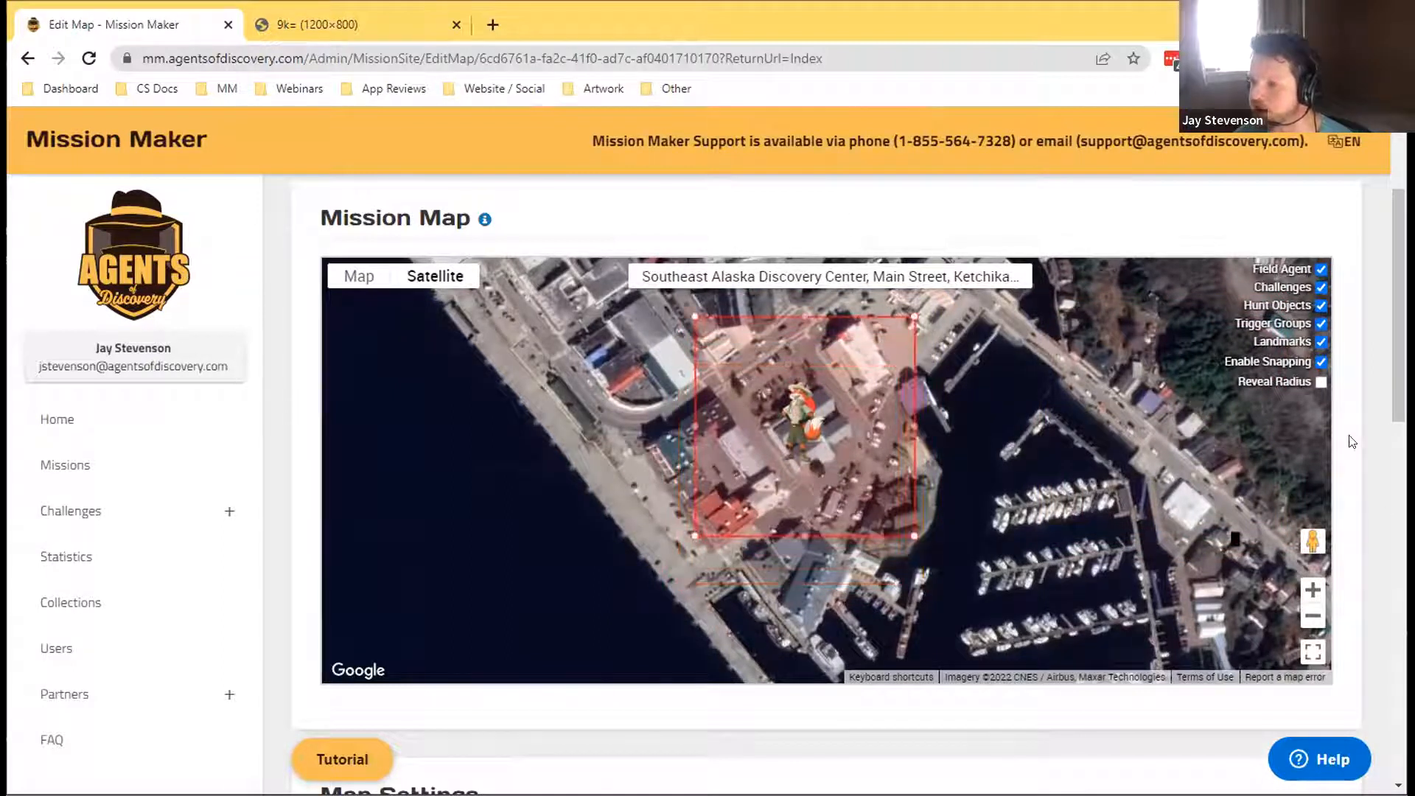
Step: Disable snapping and stretch the mission boundary outward on its south, east and west edges
left_click(1319, 361)
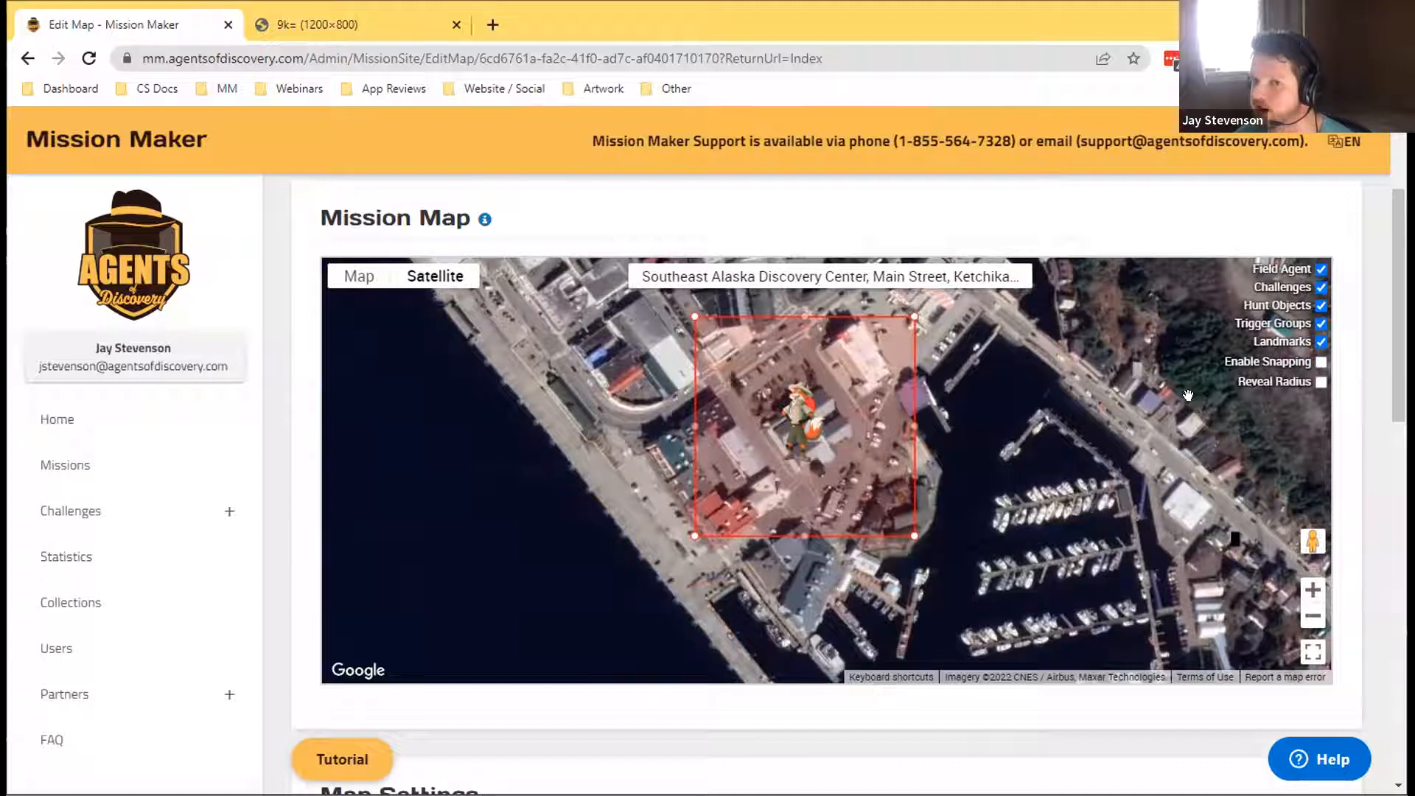
left_click_drag(800, 529, 801, 560)
left_click_drag(914, 441, 922, 441)
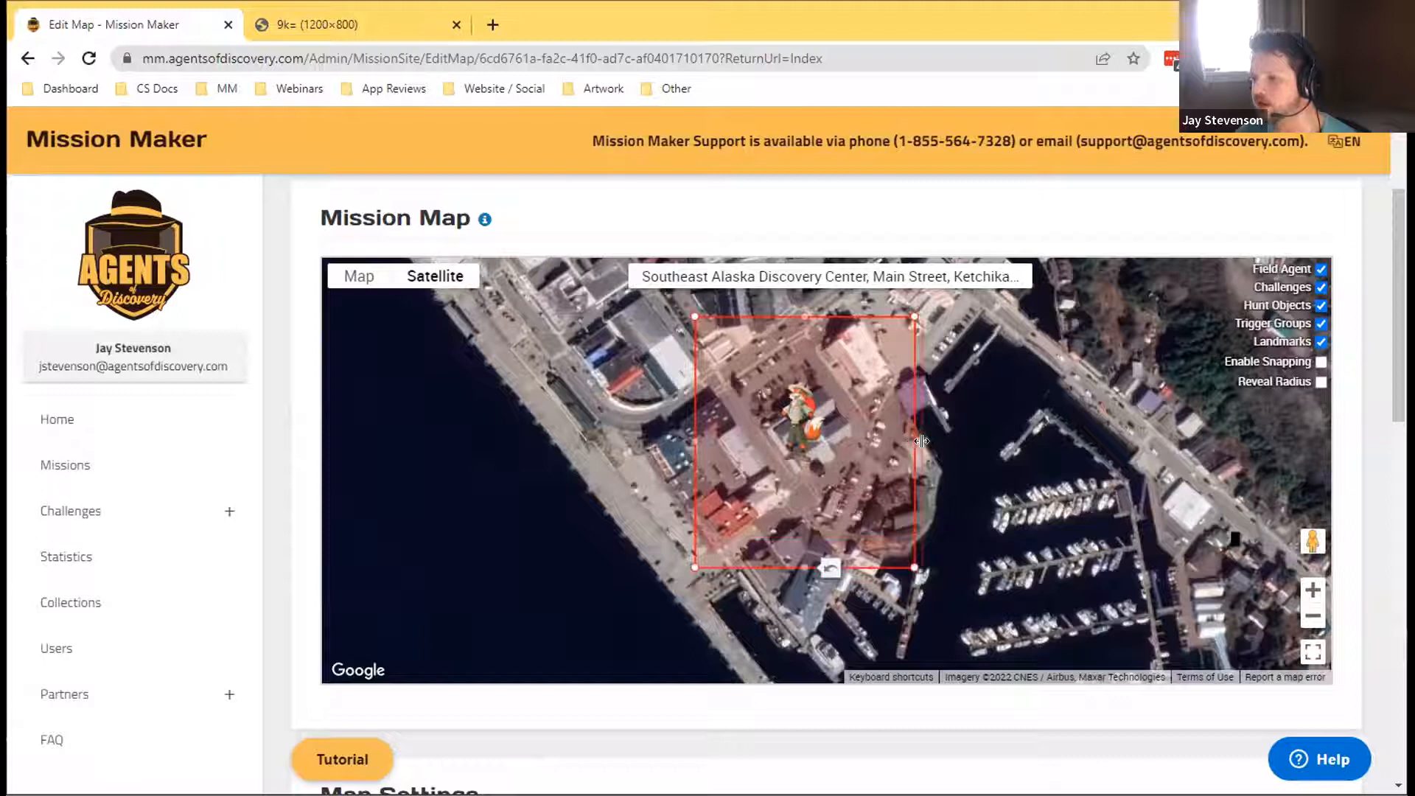
left_click_drag(691, 436, 681, 436)
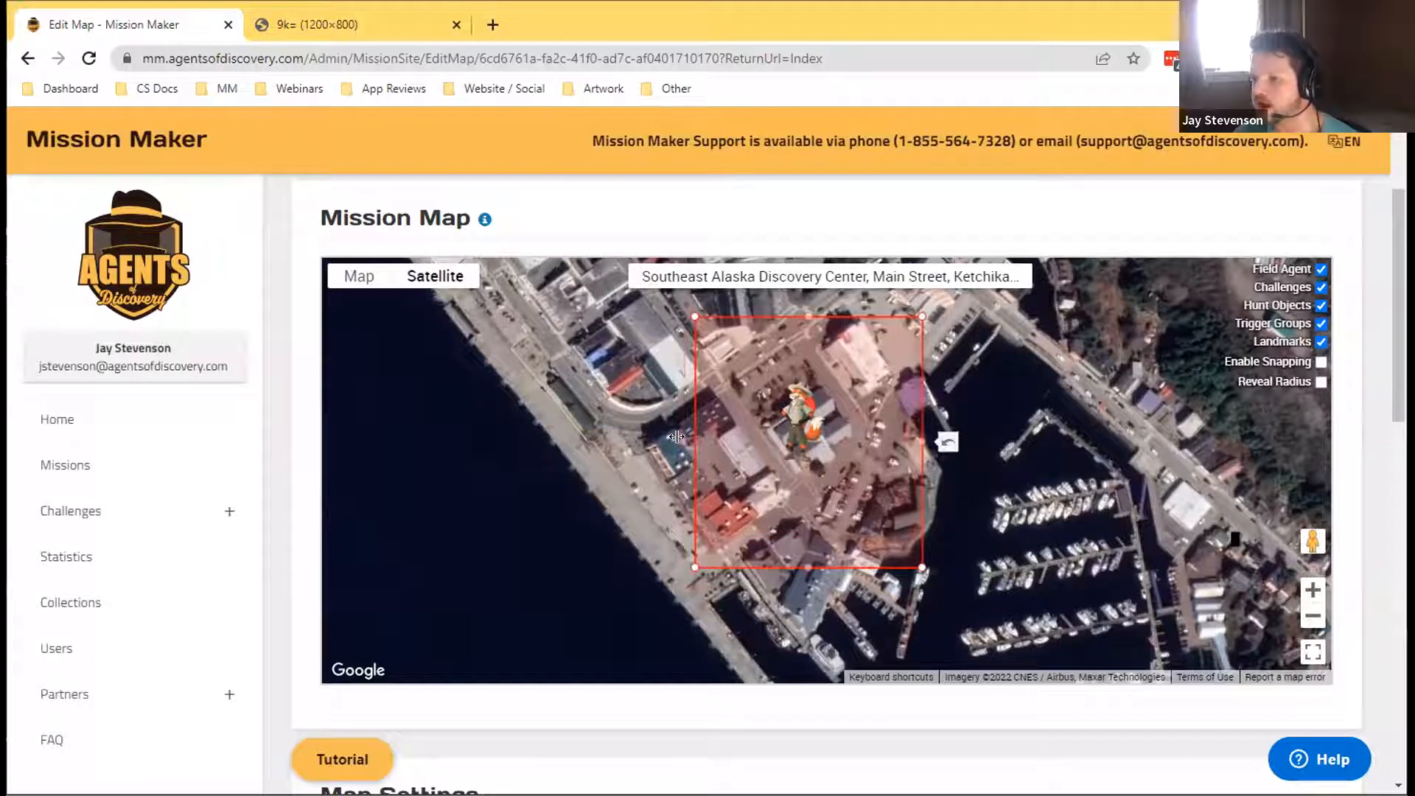
Step: Try to move the stacked challenge pins from interior Alaska to the Field Agent at Ketchikan on the mission map
left_click(1311, 618)
left_click(1311, 617)
left_click(1311, 618)
left_click(1311, 617)
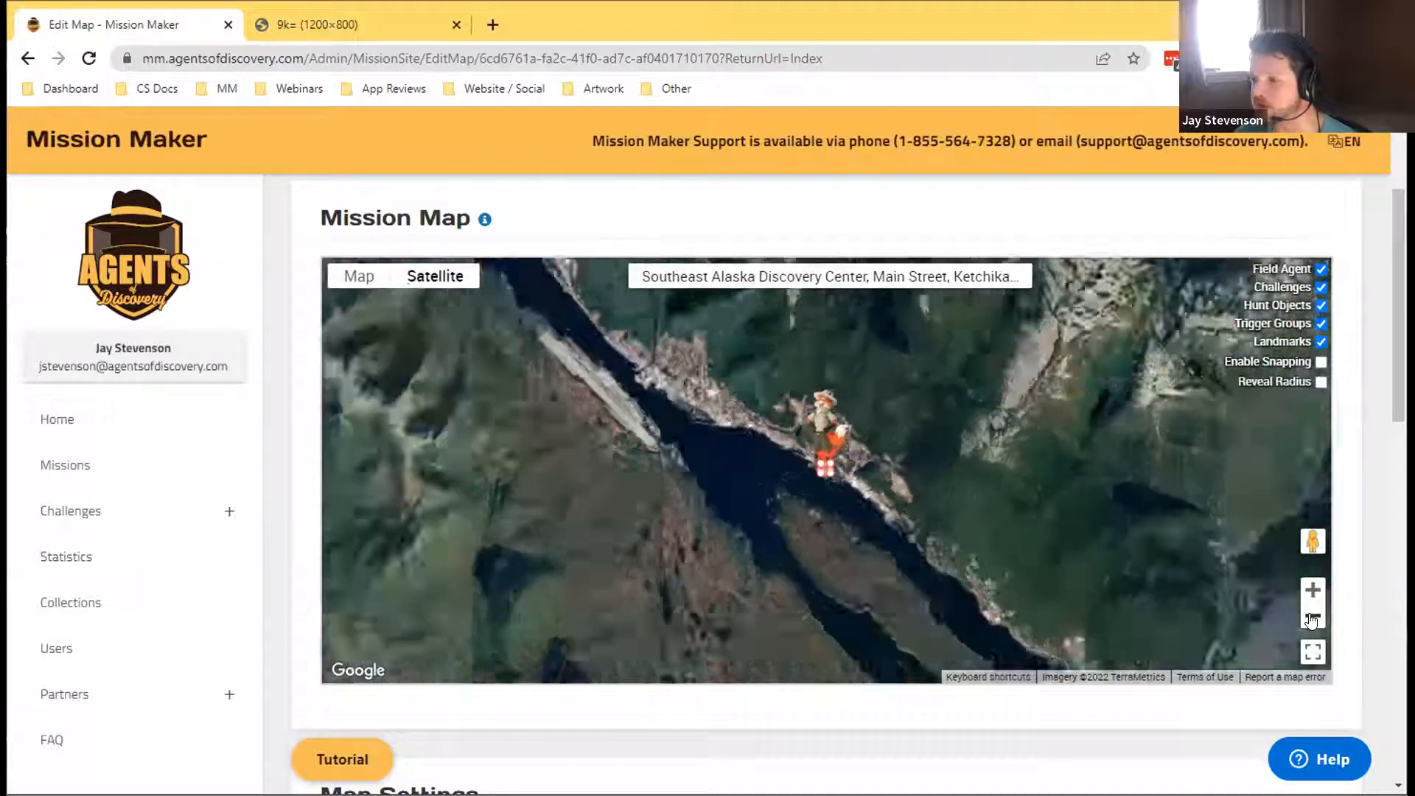
left_click_drag(1106, 609, 1117, 606)
left_click(1312, 619)
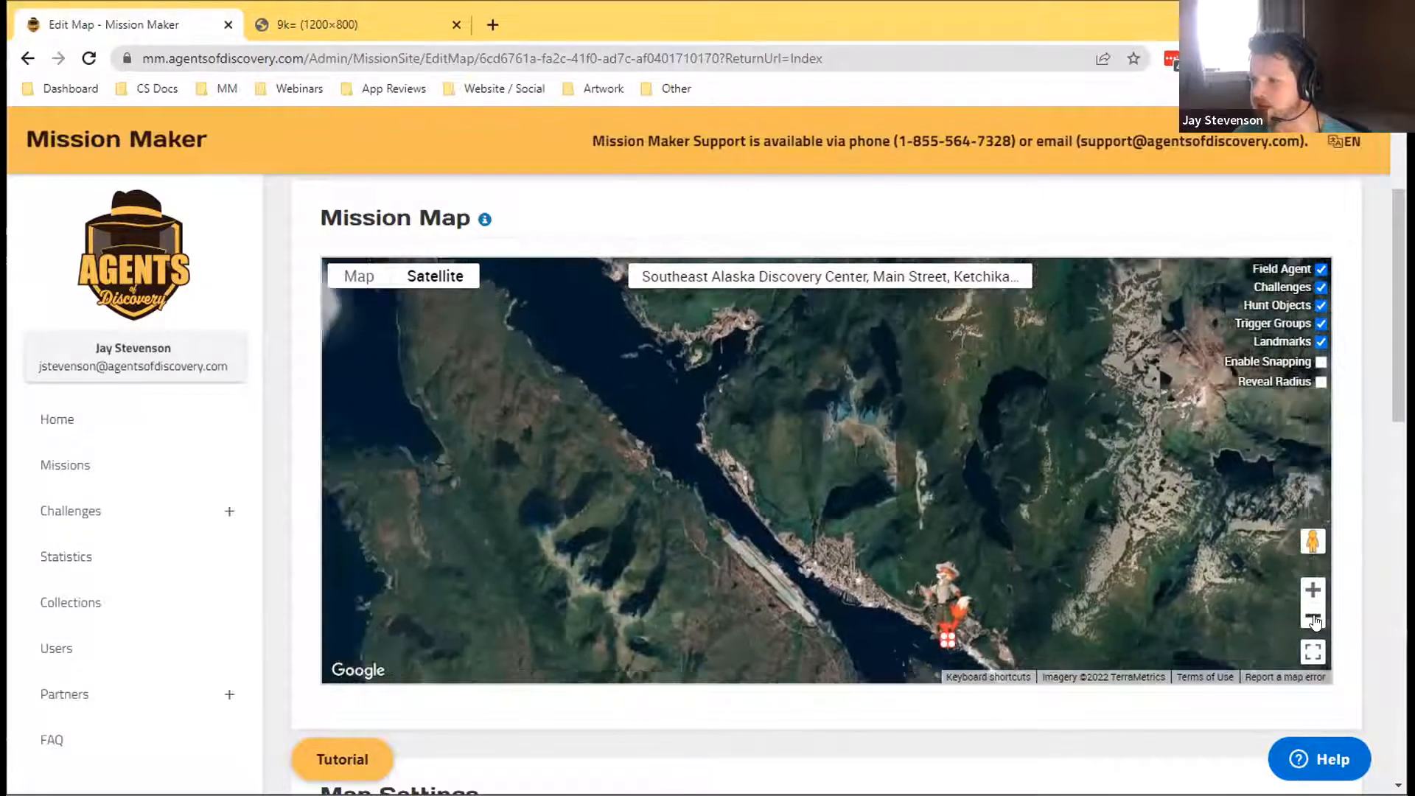
left_click(1314, 619)
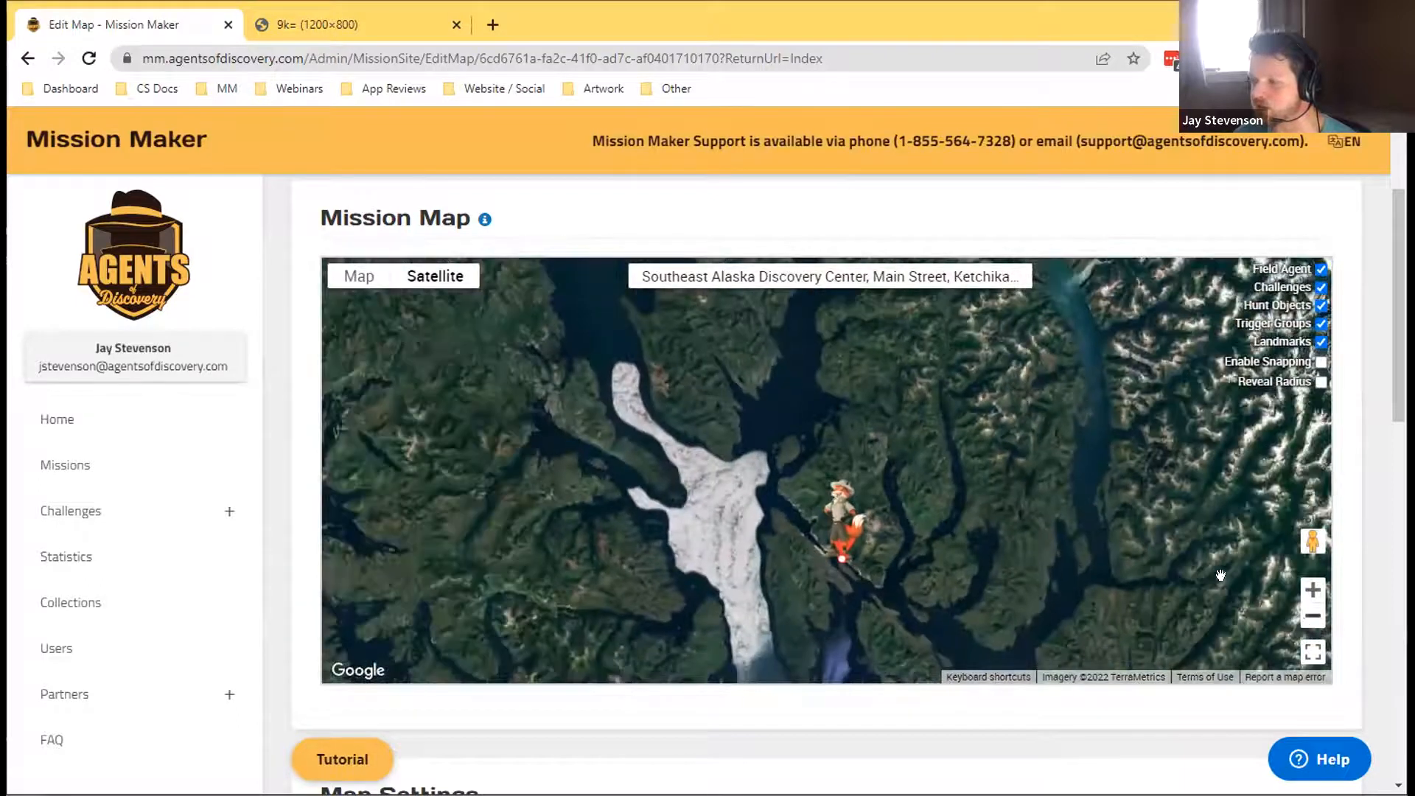
left_click_drag(1221, 574, 1264, 637)
left_click(1312, 617)
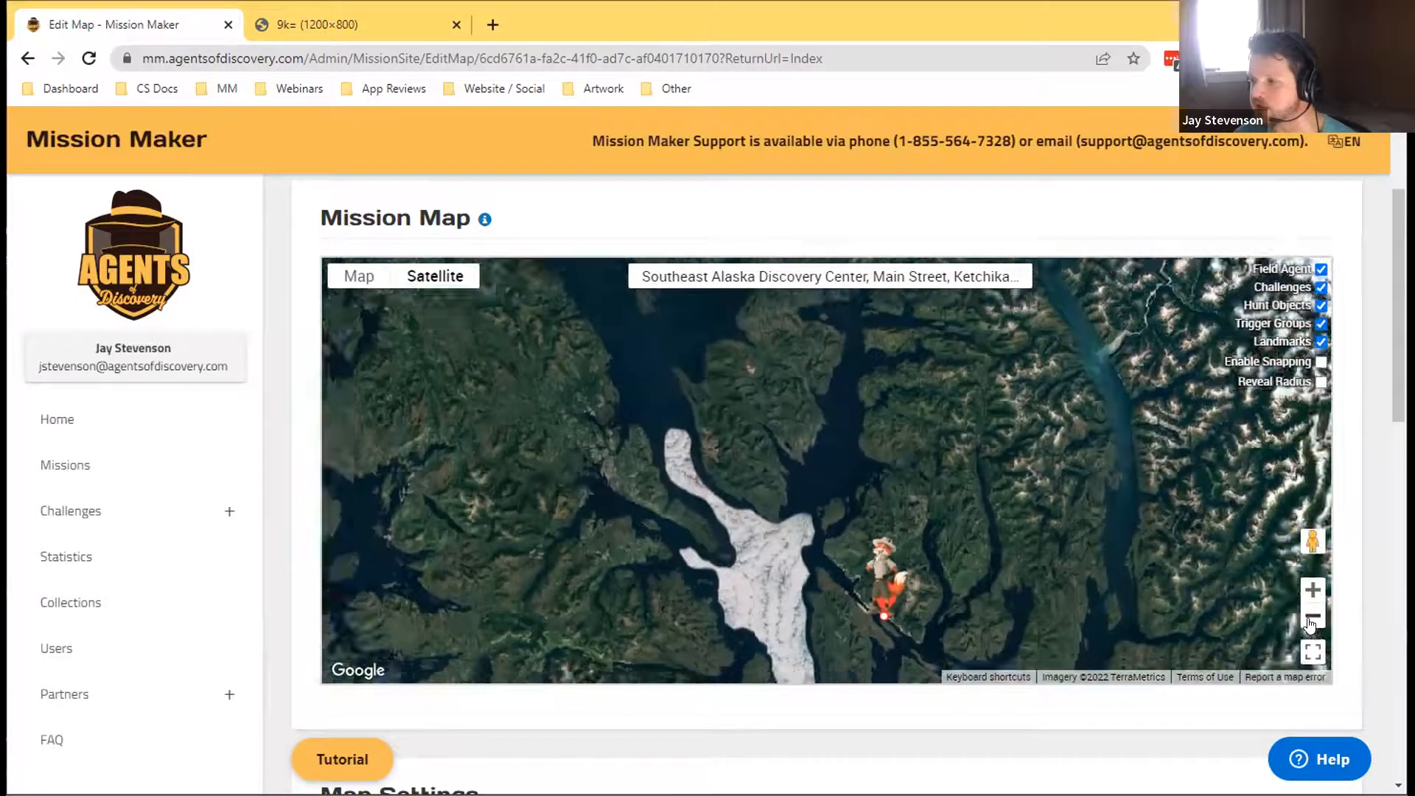
left_click(1312, 618)
left_click_drag(1104, 549, 1133, 609)
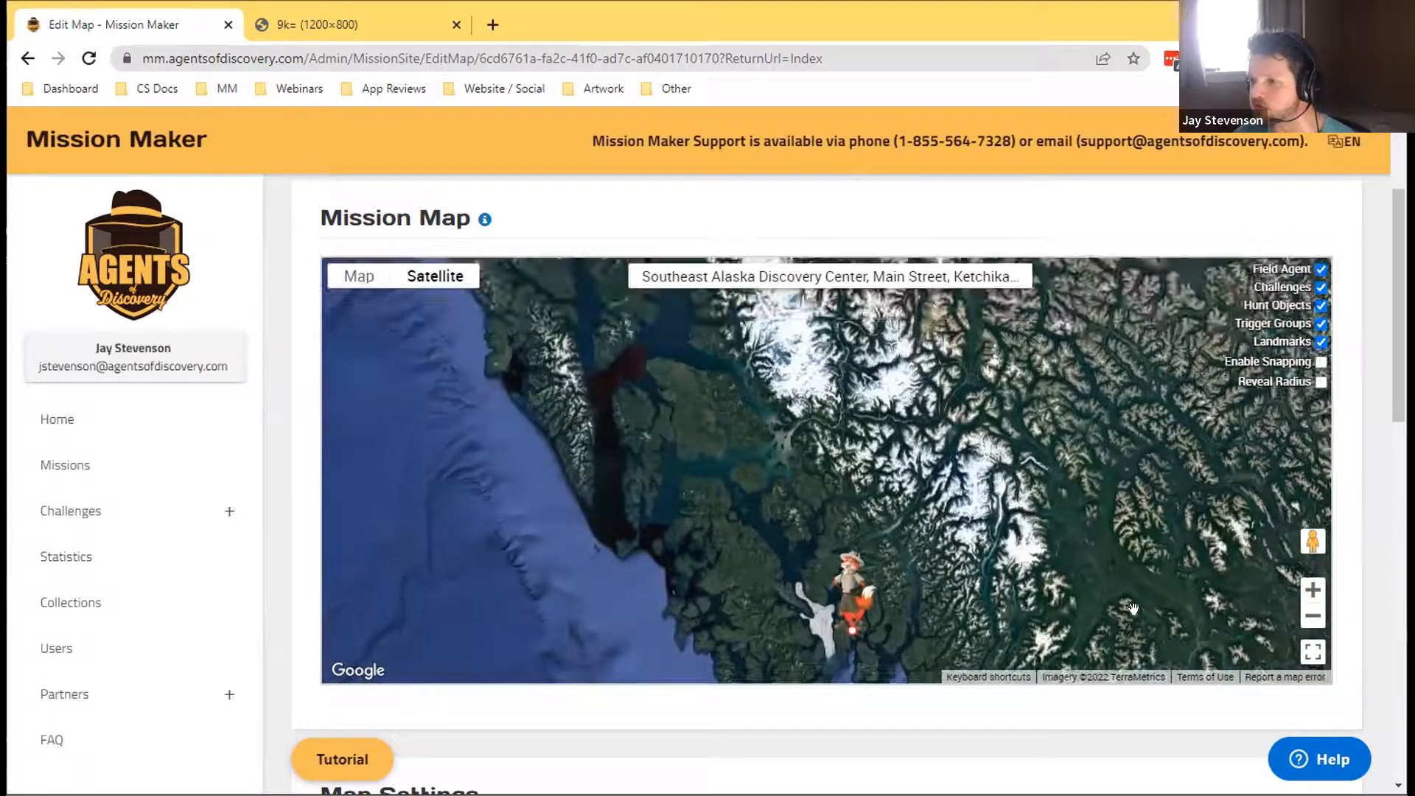
left_click(1301, 613)
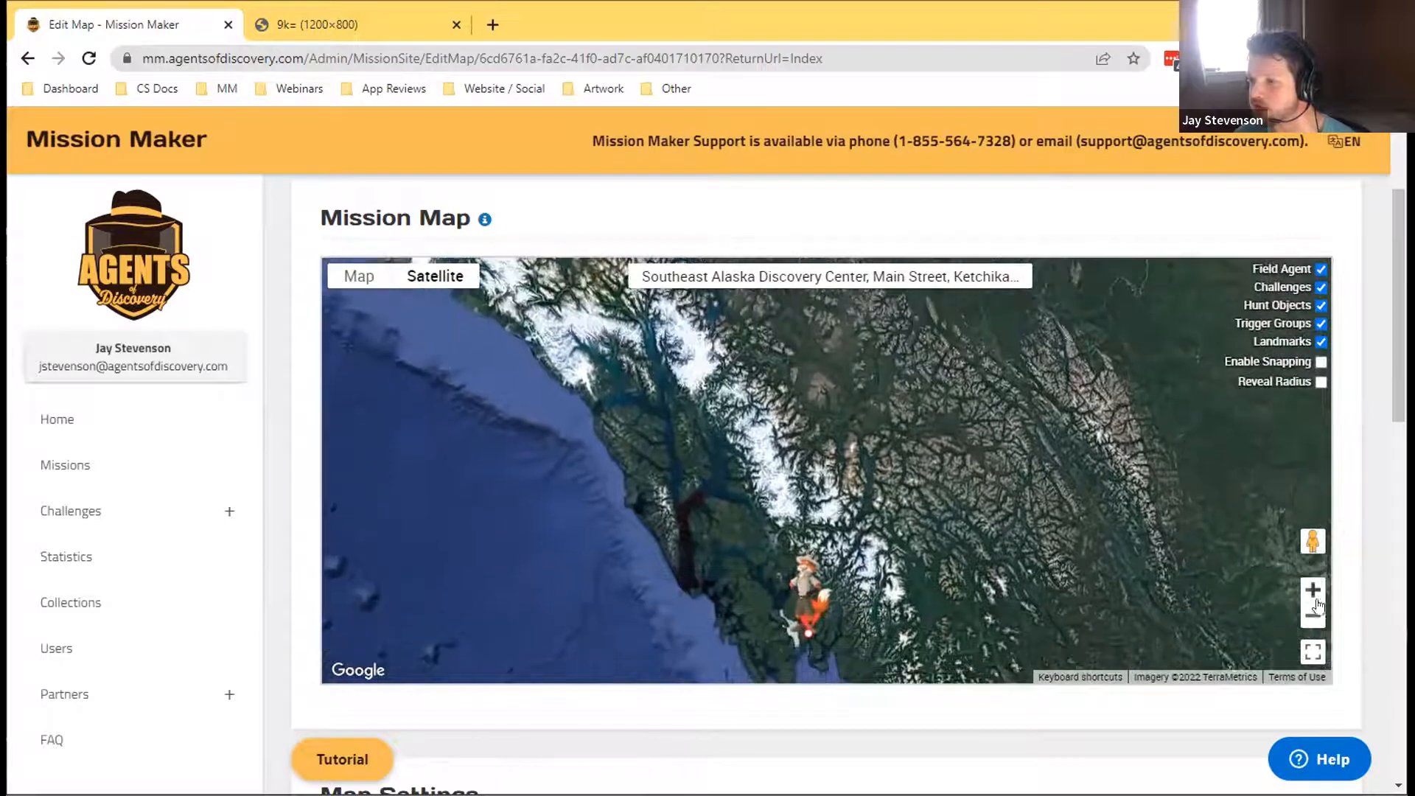
left_click(1312, 617)
left_click(1312, 618)
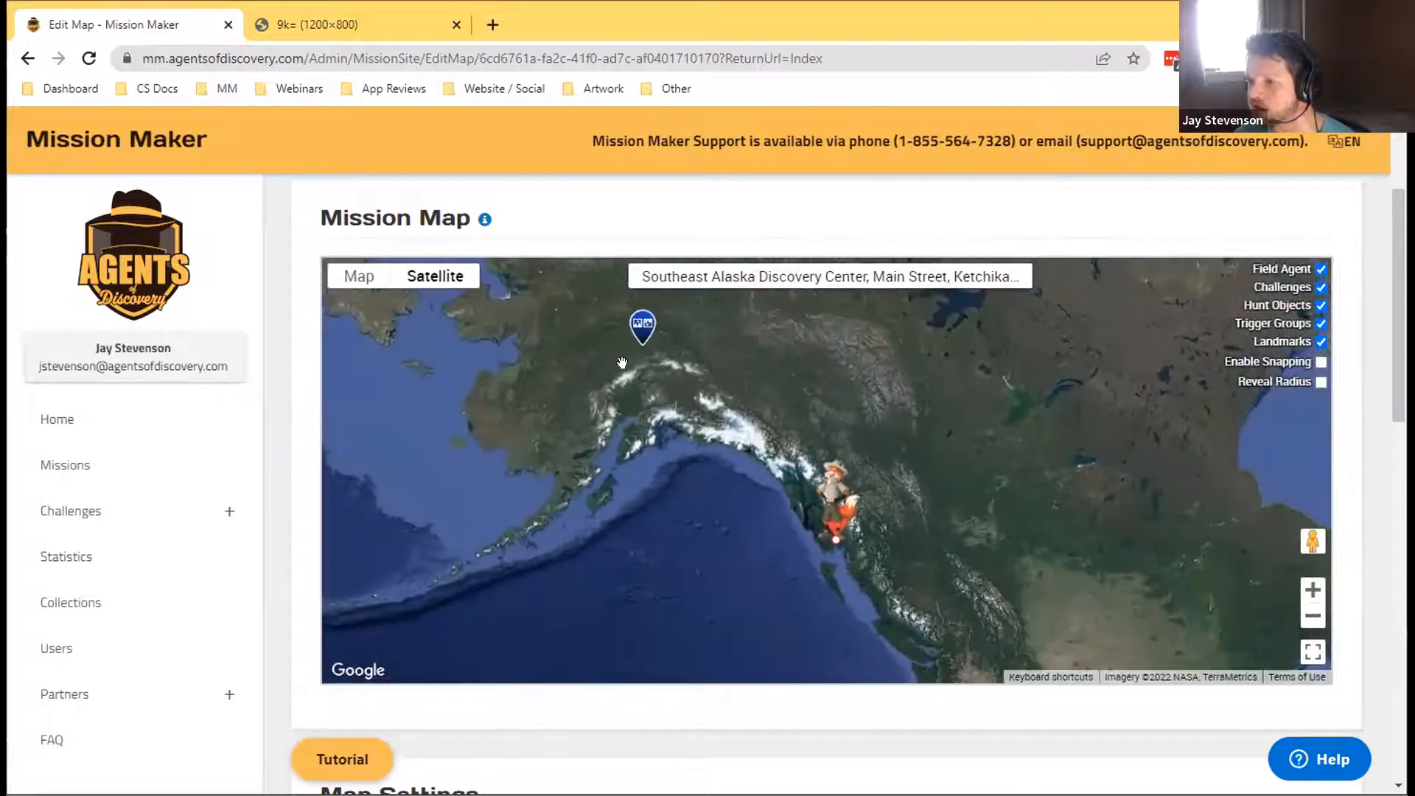
mouse_move(638, 335)
left_mouse_down()
mouse_move(829, 500)
mouse_move(830, 534)
left_mouse_up()
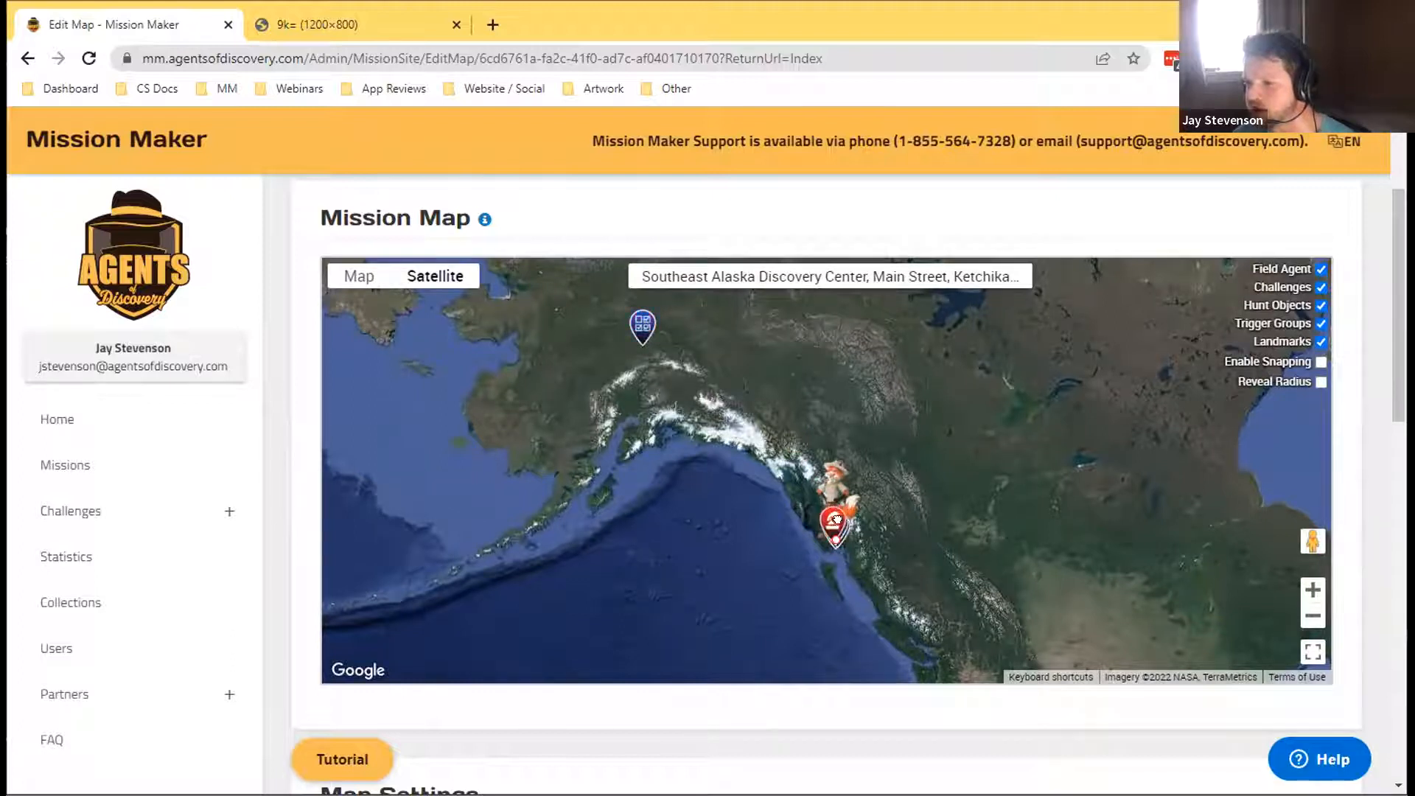
left_click(837, 532)
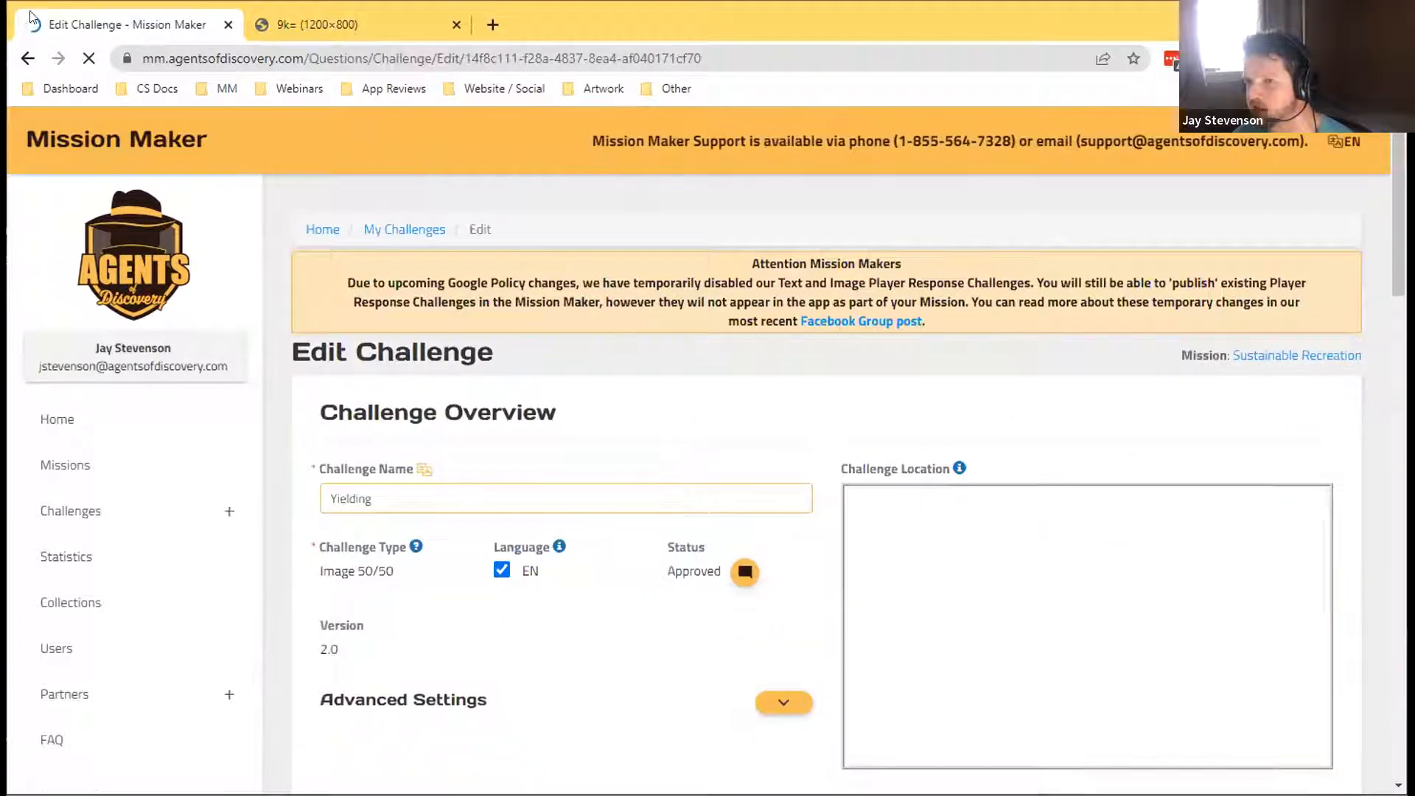
left_click(27, 59)
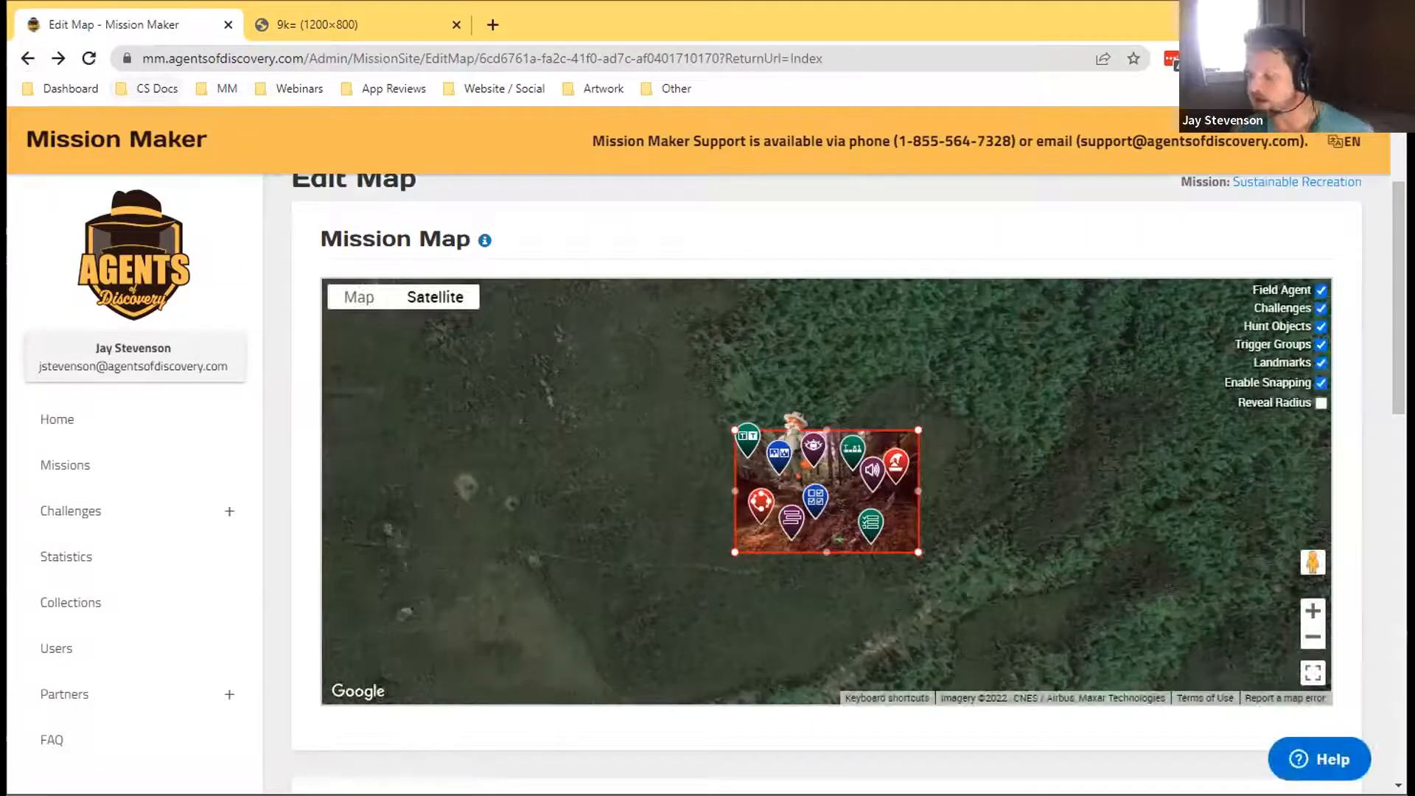
Step: Delete the custom map image from the mission again, confirm the deletion and return to the mission map
left_click(1312, 637)
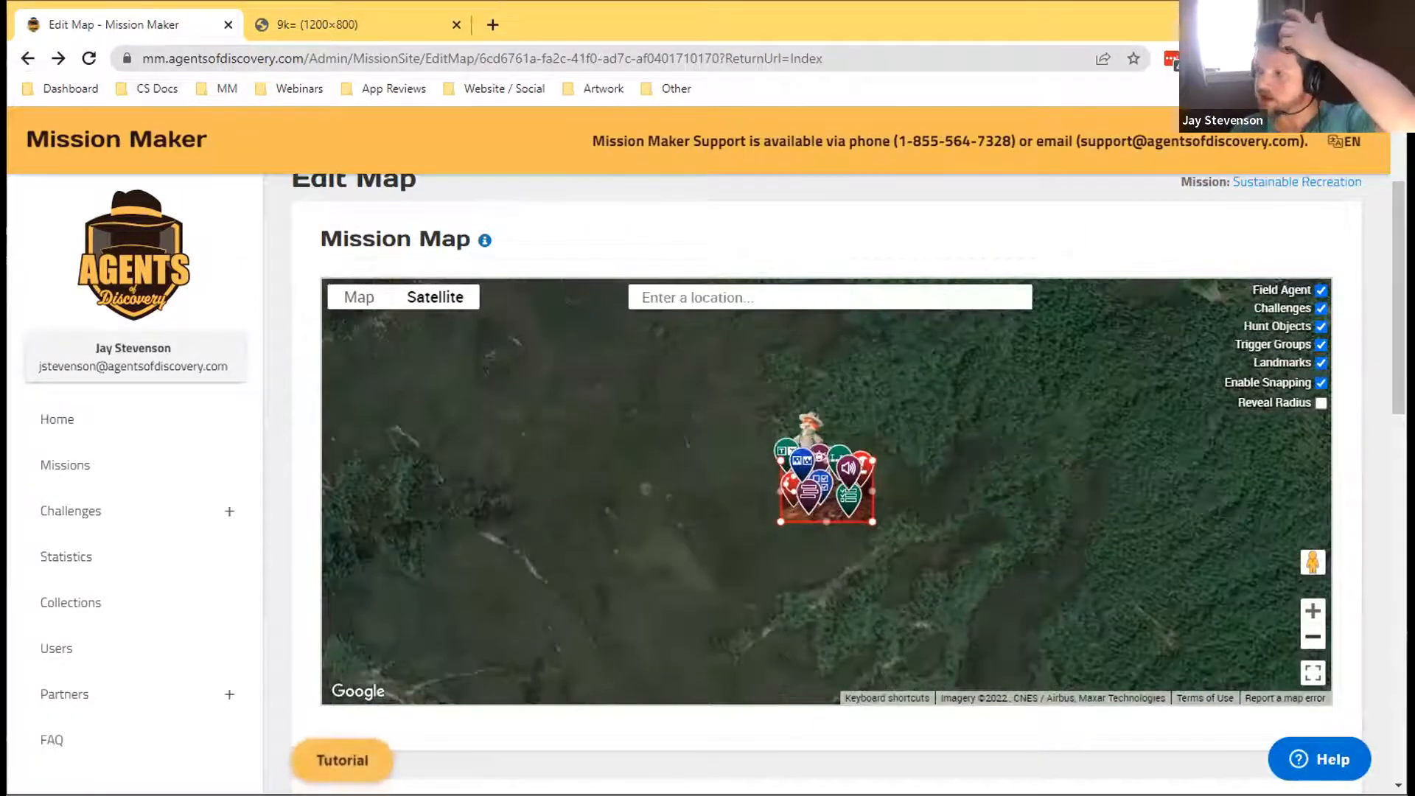
scroll(825, 479, "down", 3)
scroll(1055, 696, "down", 8)
left_click(945, 711)
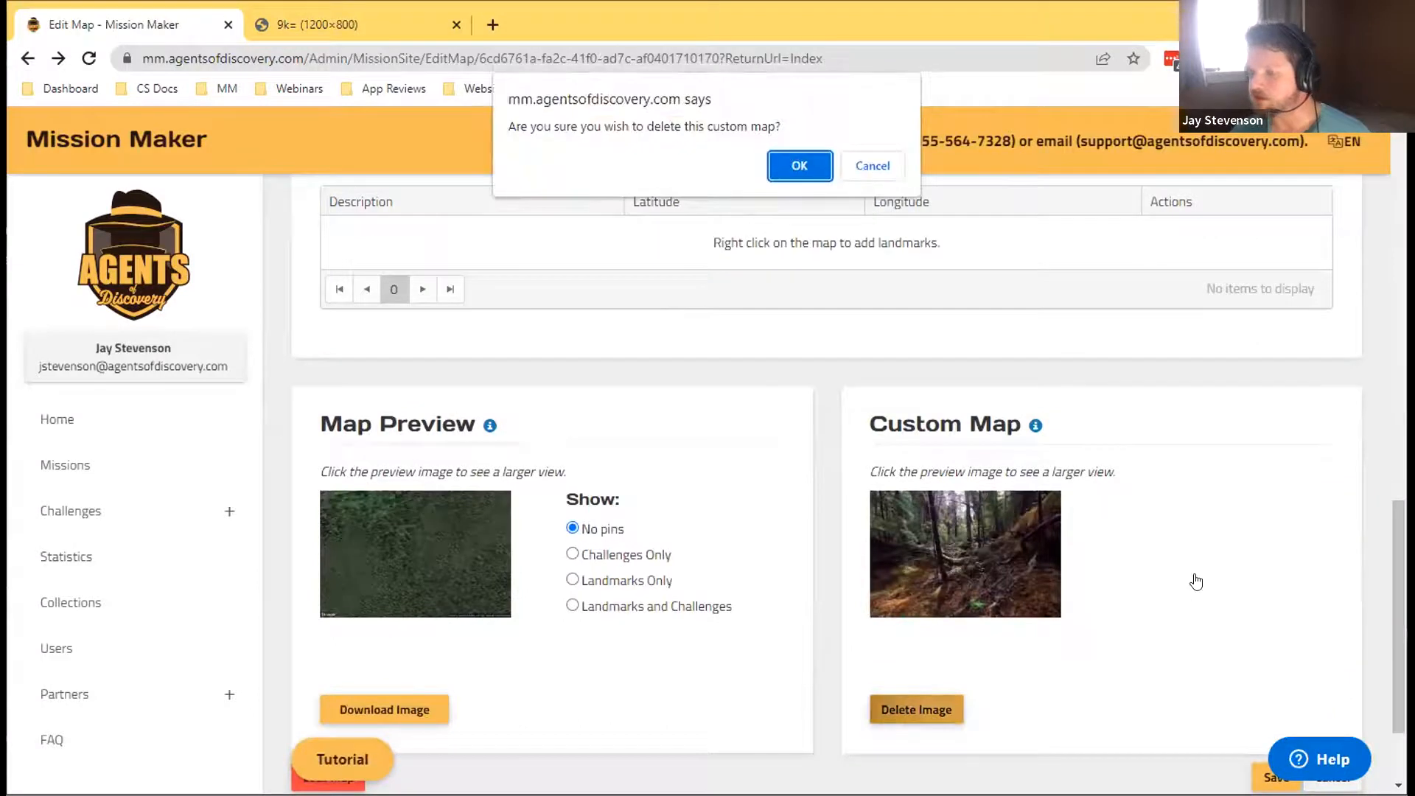
left_click(799, 166)
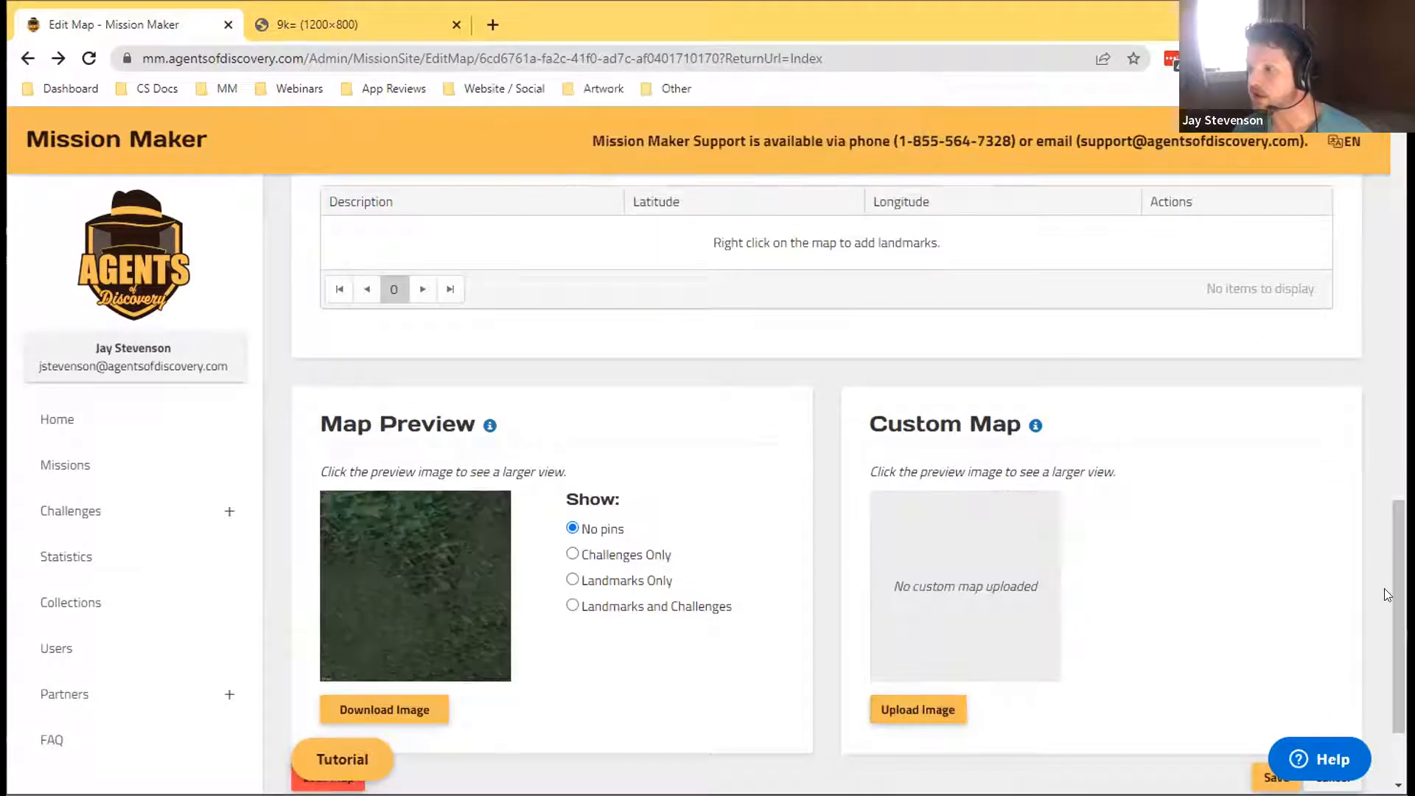
left_click_drag(1397, 626, 1371, 311)
scroll(1371, 317, "up", 3)
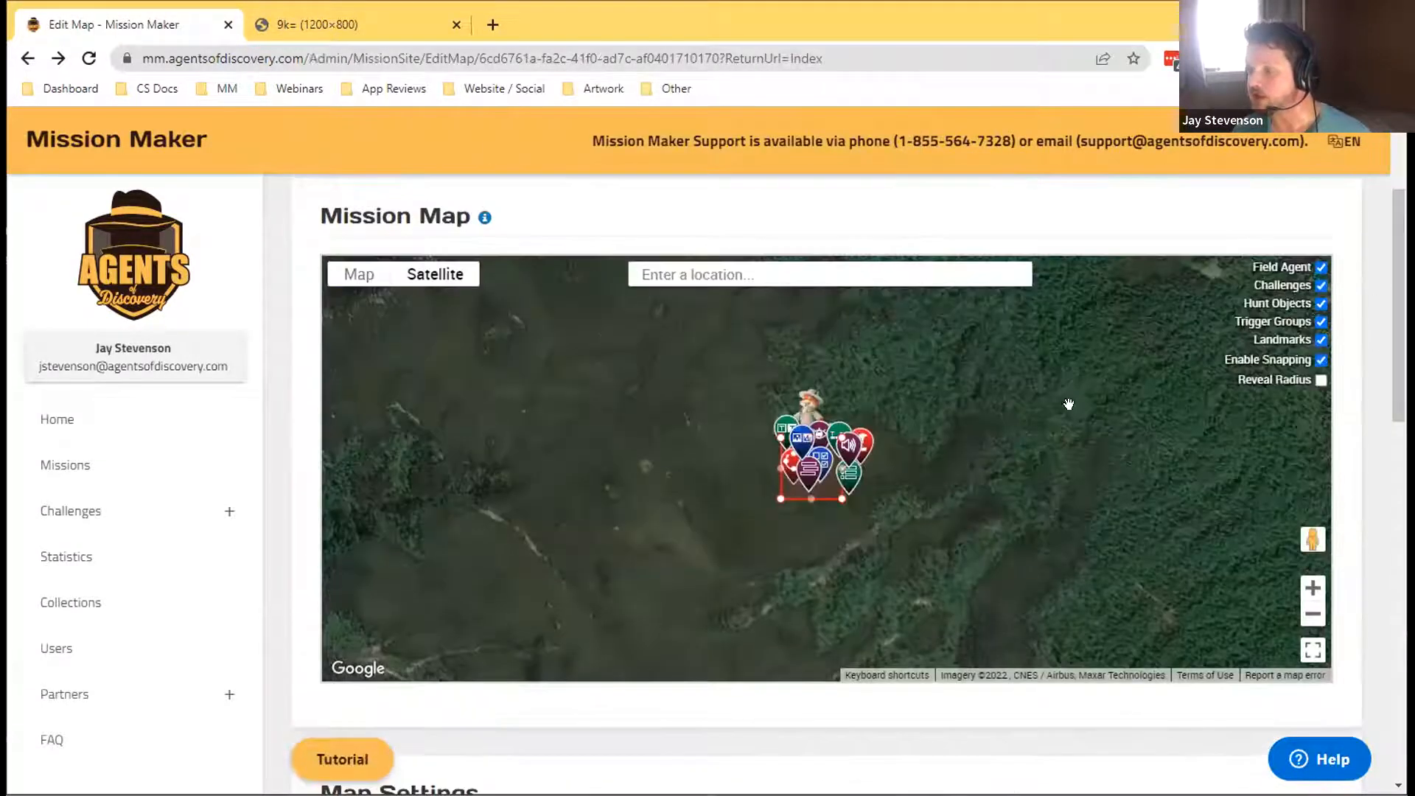
Step: Search the mission map for "Southeast alaska", go to the Southeast Alaska Discovery Center, disable snapping and adjust the boundary's northeast corner
left_click(837, 280)
type("Southeast alaska")
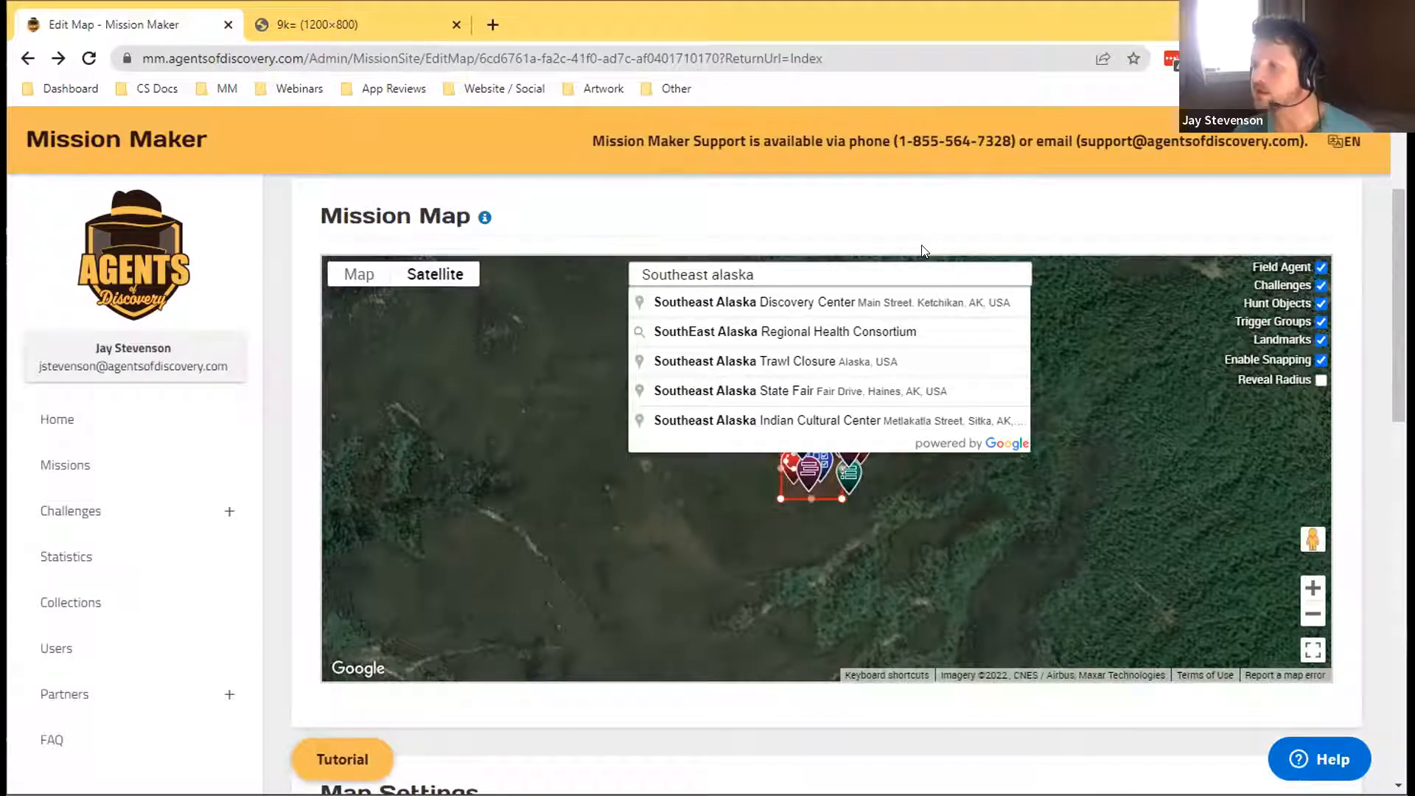
left_click(908, 313)
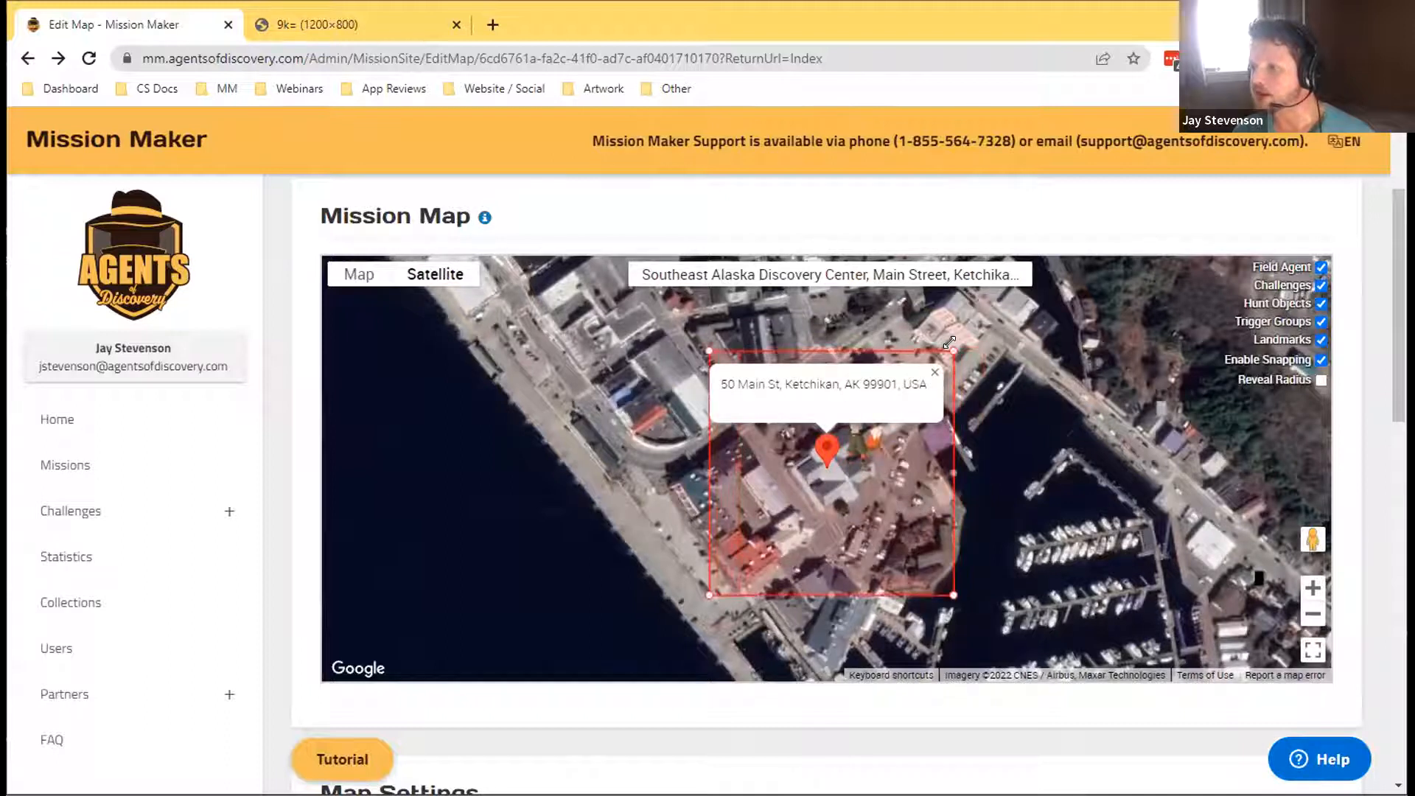
mouse_move(962, 340)
left_mouse_down()
mouse_move(980, 323)
mouse_move(980, 335)
left_mouse_up()
Step: Move the stacked challenge pins one by one from interior Alaska to the Field Agent at Ketchikan and dismiss the address pop-up
left_click(1311, 614)
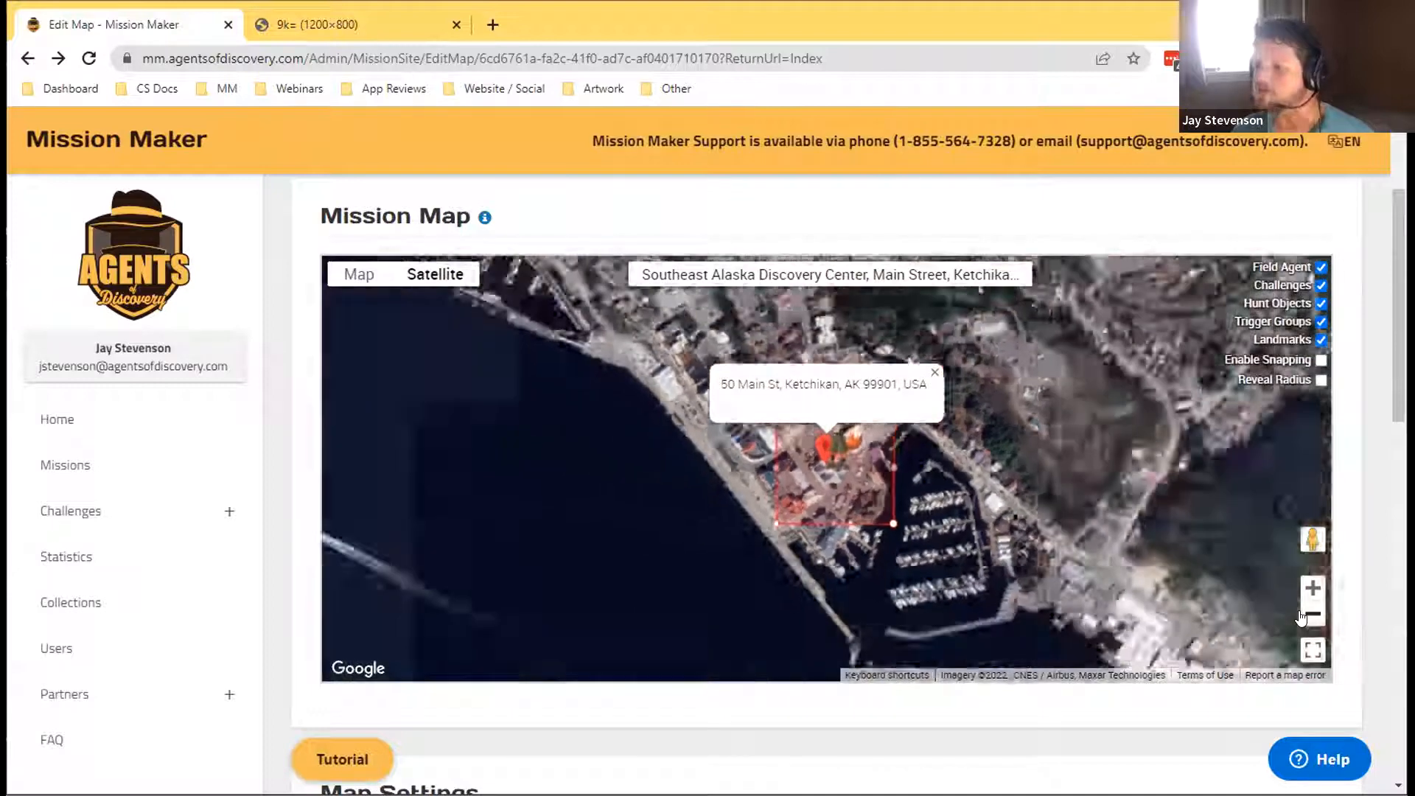
left_click(1312, 614)
left_click(1312, 613)
left_click(1311, 614)
left_click(1303, 616)
left_click_drag(1203, 455, 1267, 616)
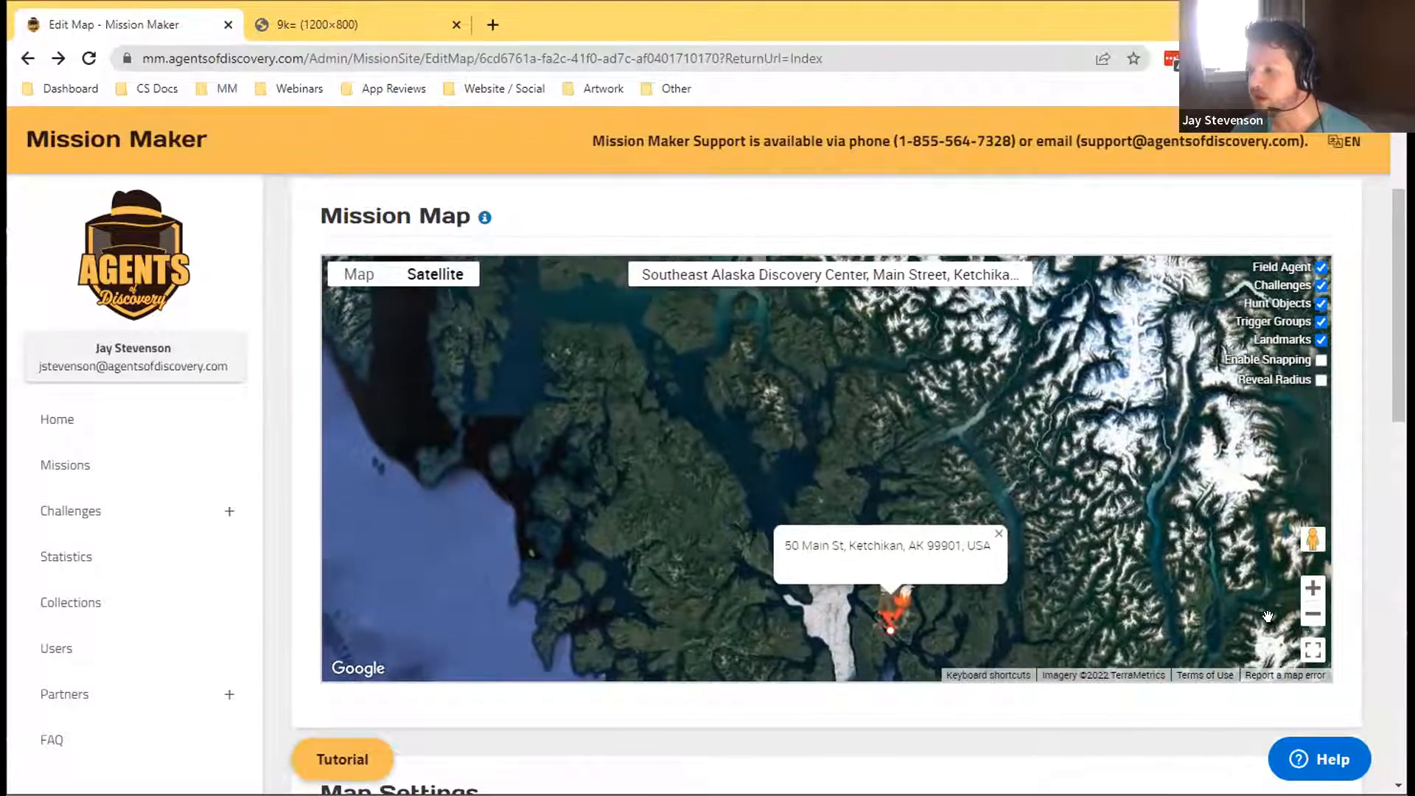
left_click(1311, 617)
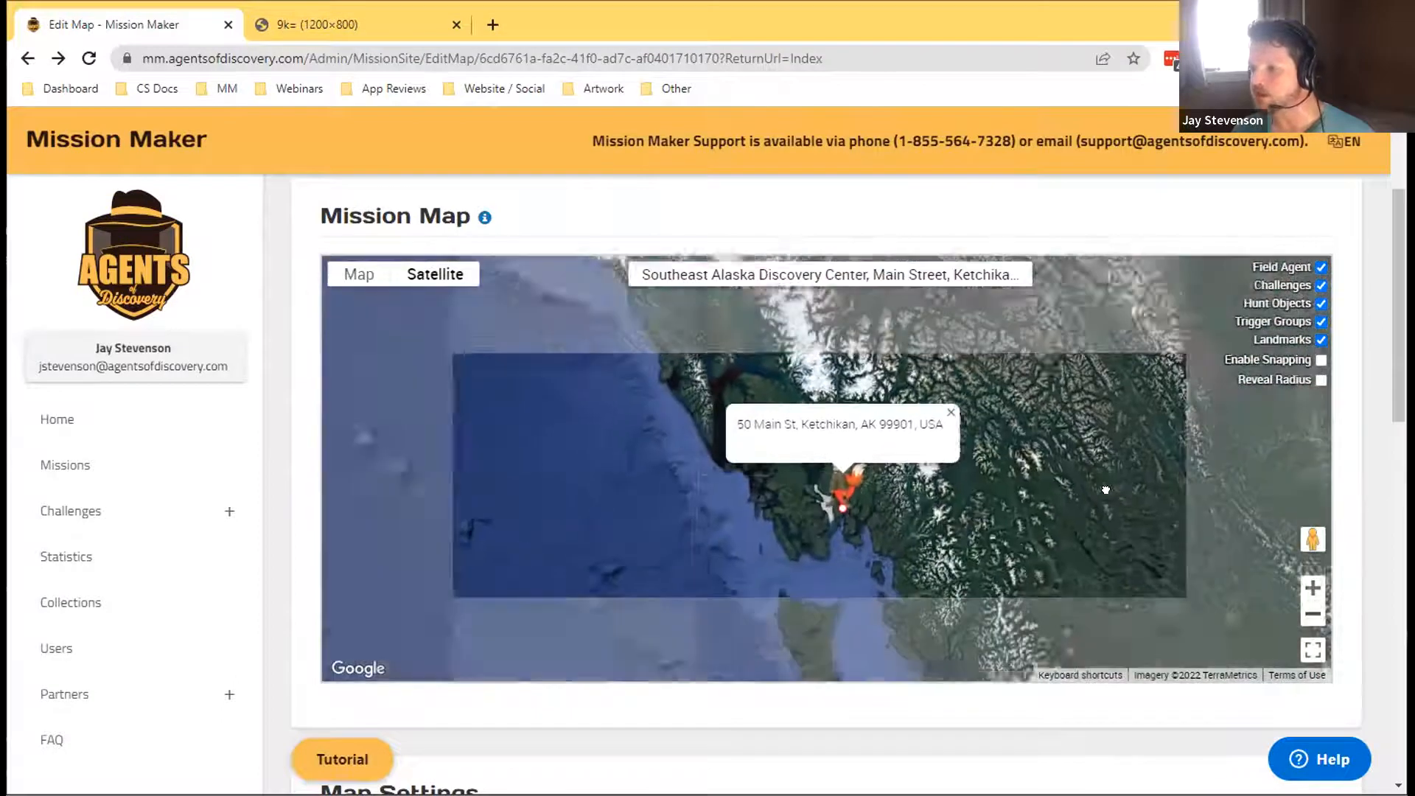
left_click_drag(1109, 464, 1102, 560)
left_click(1307, 619)
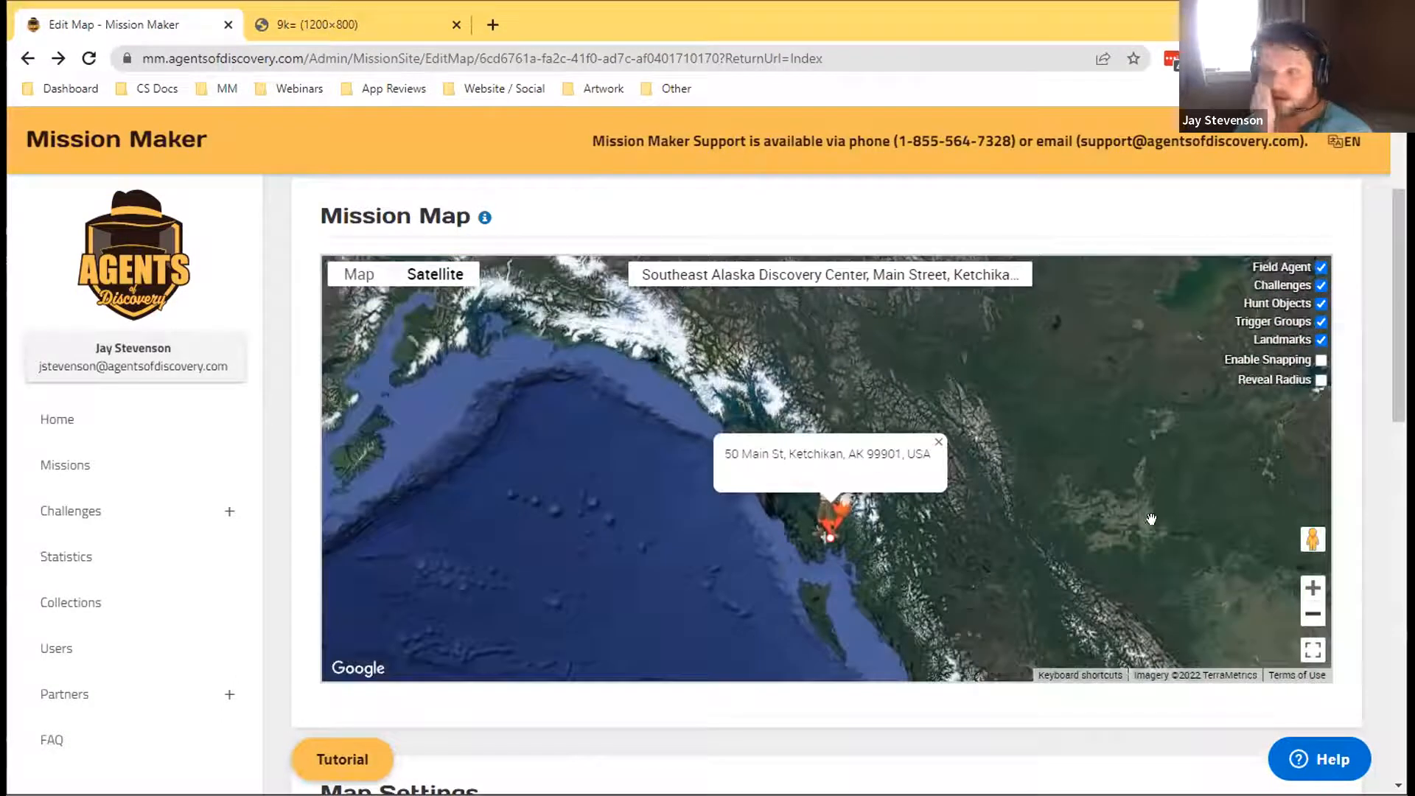
scroll(1302, 663, "up", 3)
left_click_drag(1150, 630, 1148, 670)
scroll(1374, 499, "down", 3)
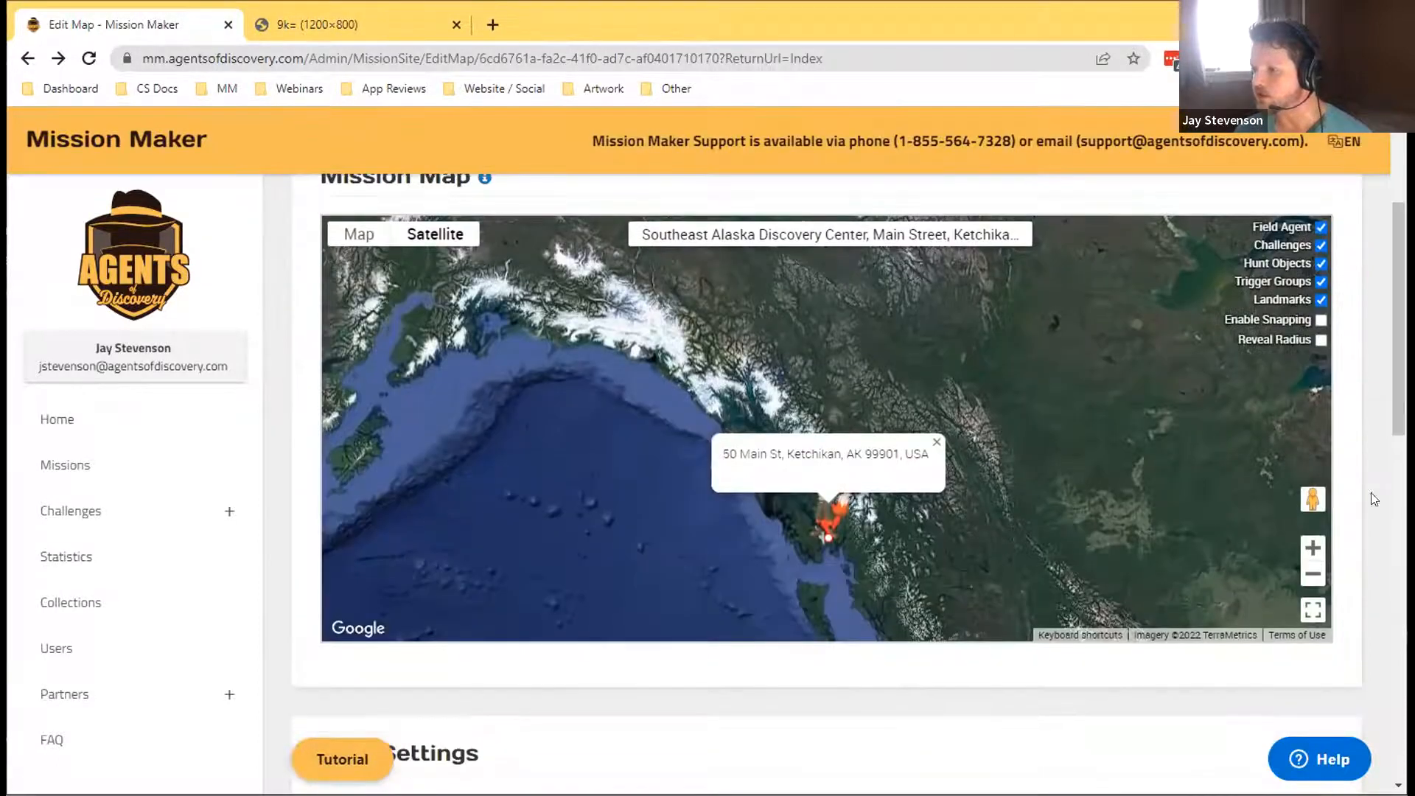
left_click(1313, 547)
left_click(1312, 573)
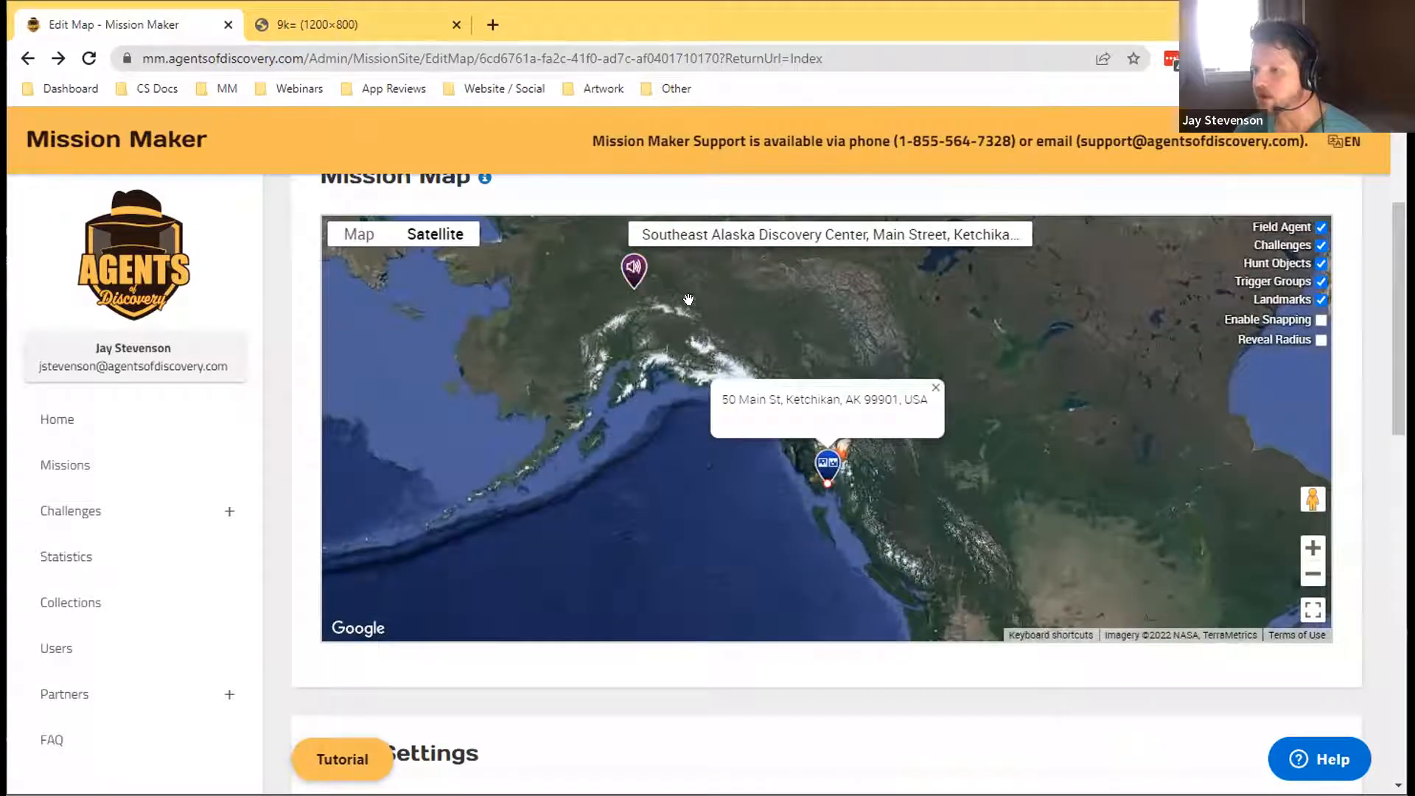
left_click_drag(630, 276, 821, 466)
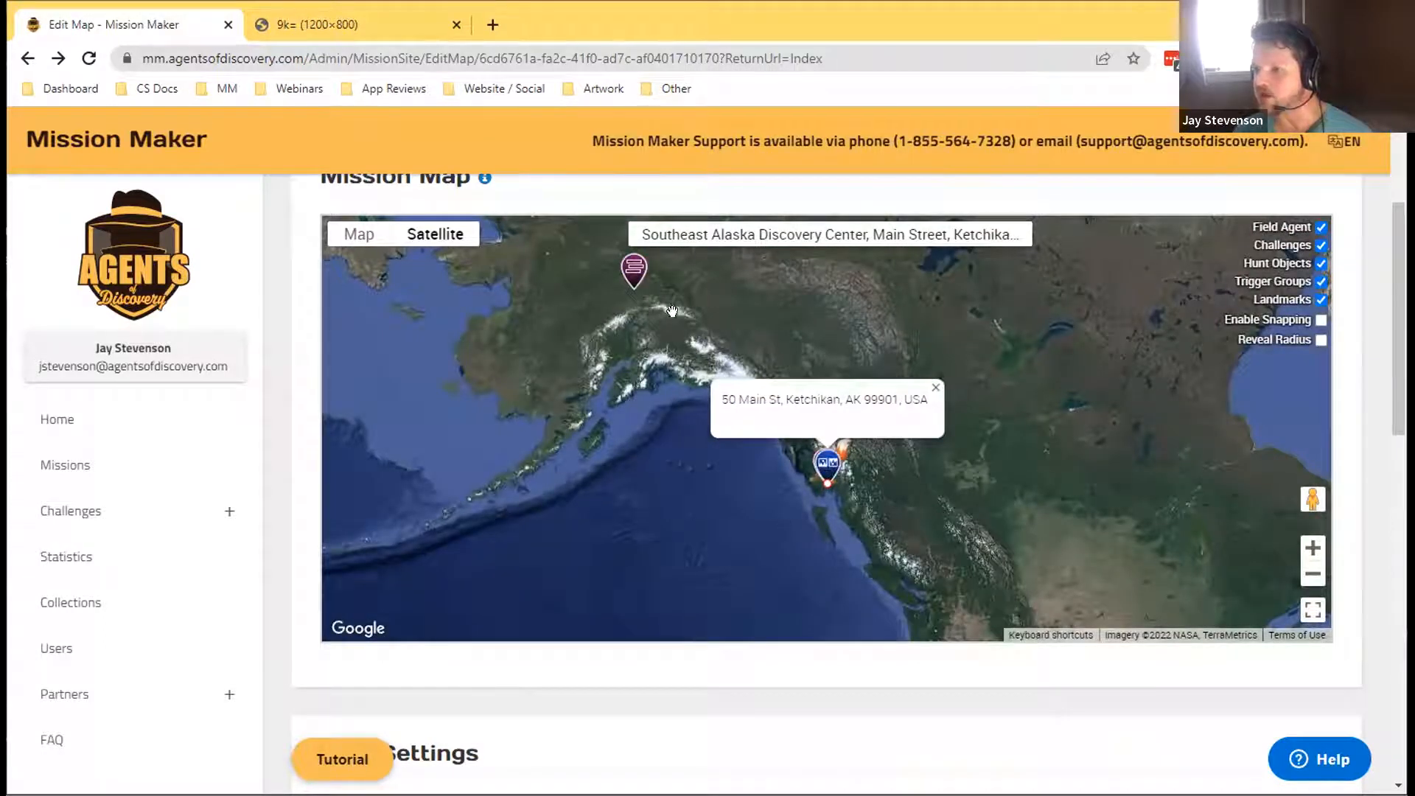
left_click_drag(630, 274, 828, 474)
left_click_drag(635, 280, 824, 464)
left_click_drag(635, 271, 824, 462)
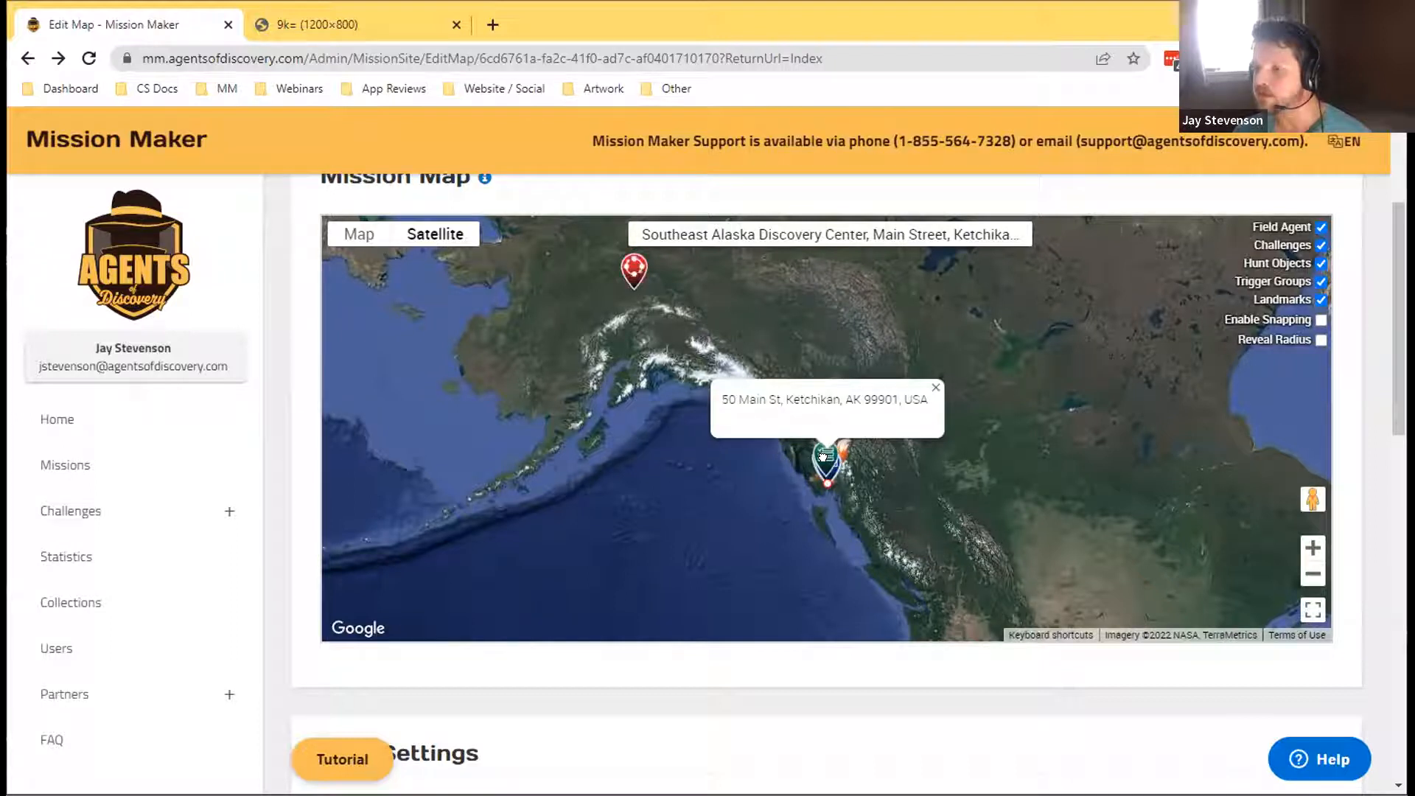
left_click_drag(634, 274, 825, 466)
left_click_drag(634, 273, 827, 463)
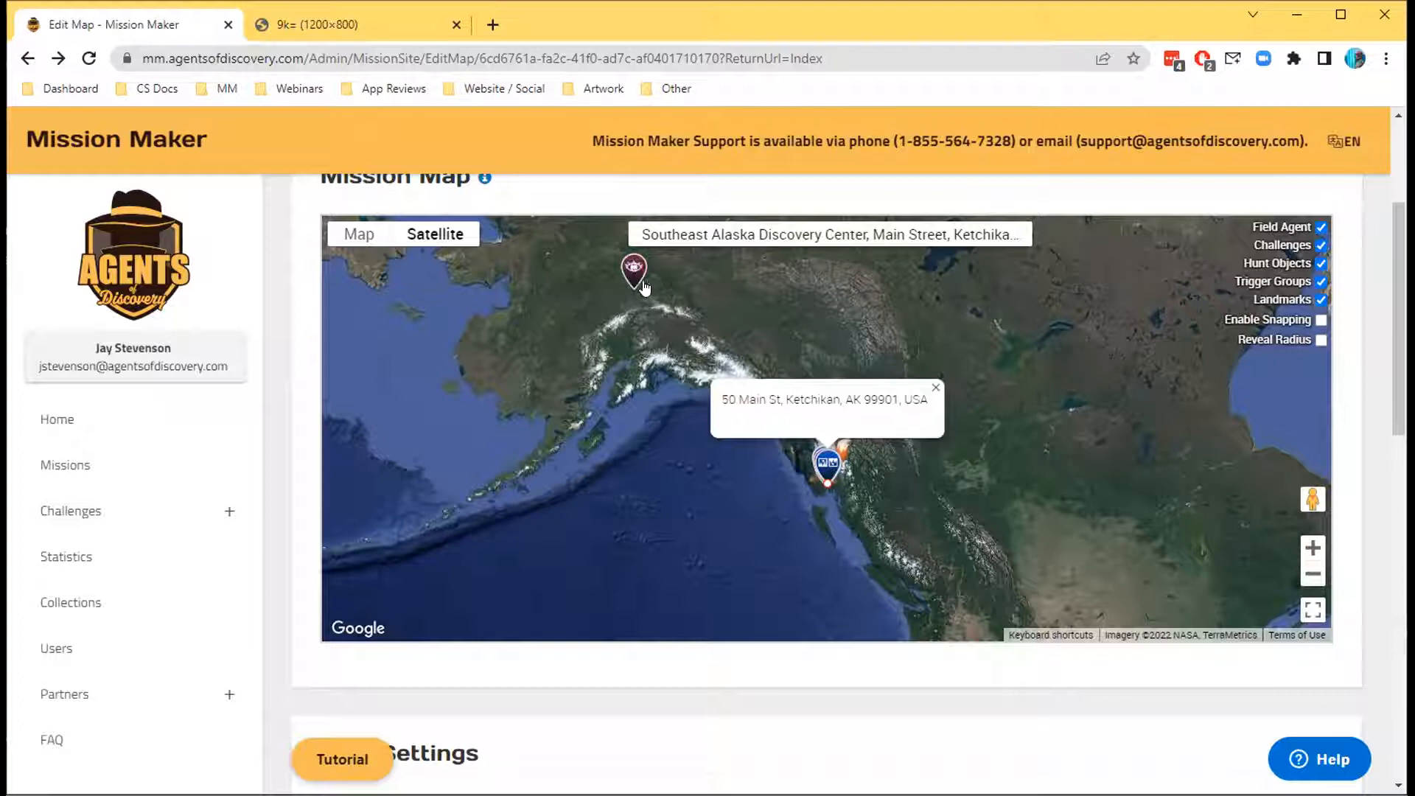
left_click_drag(641, 283, 828, 459)
left_click(936, 383)
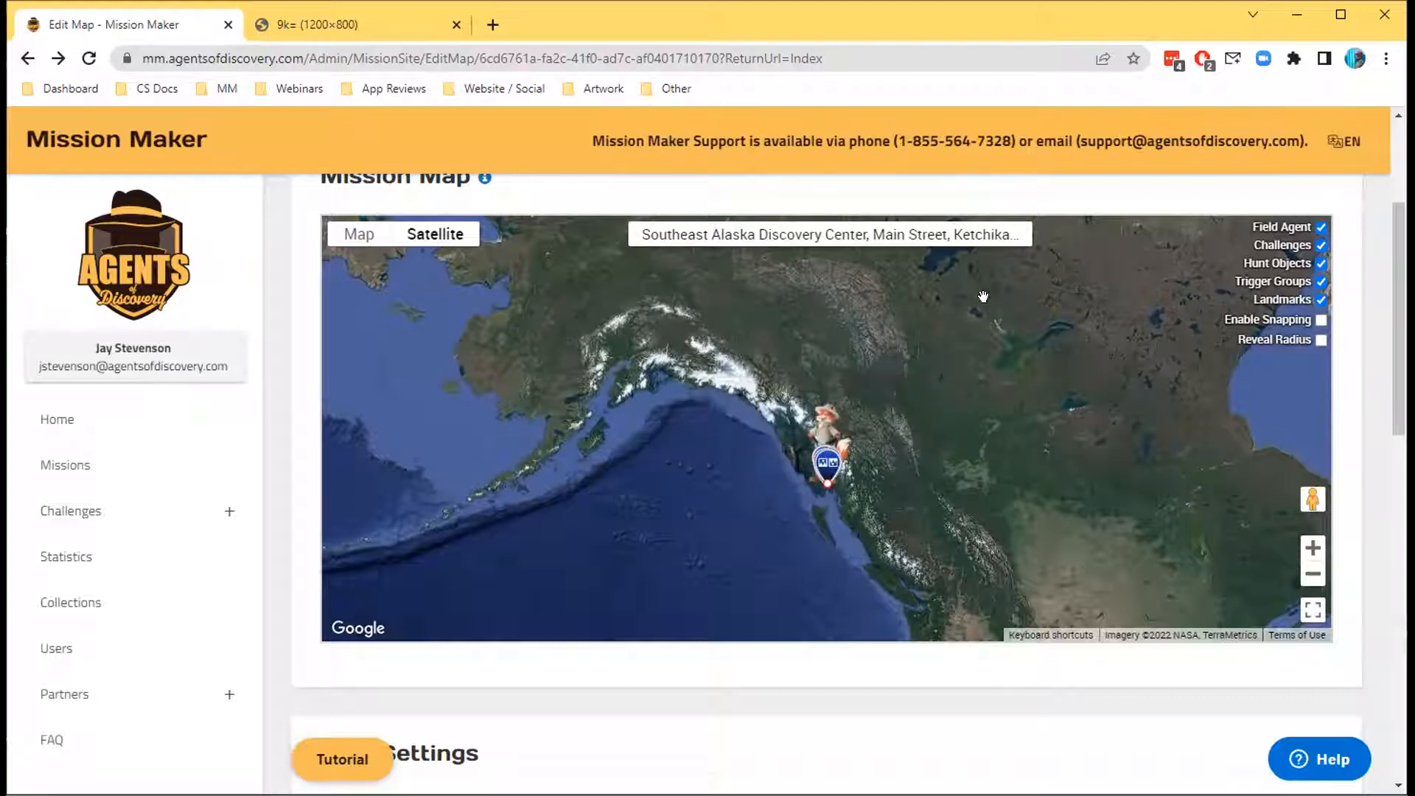
Step: Gather the challenge pins scattered west and south of Ketchikan closely around the mission boundary beside the Field Agent
left_click(1313, 549)
left_click(1313, 549)
left_click(1314, 548)
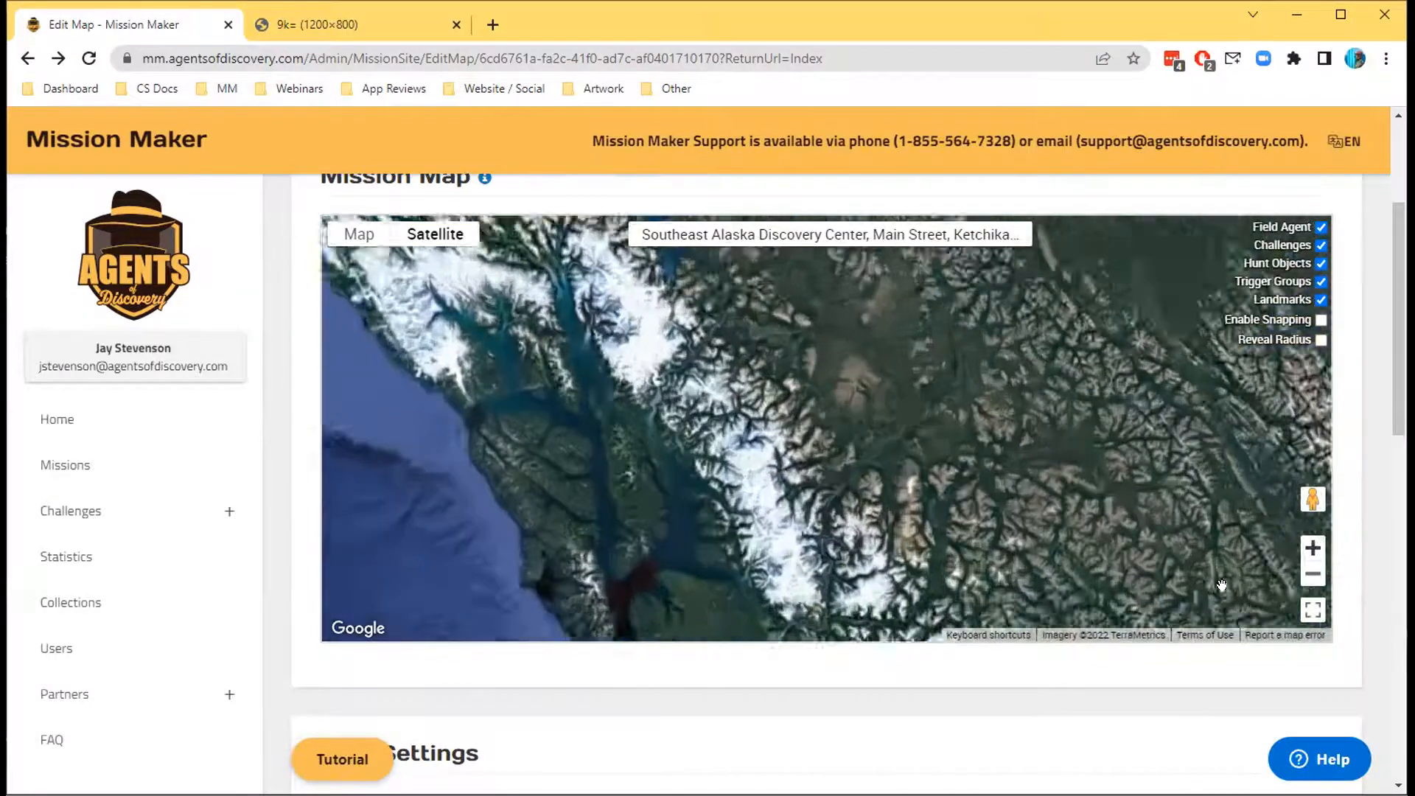
scroll(1007, 531, "down", 3)
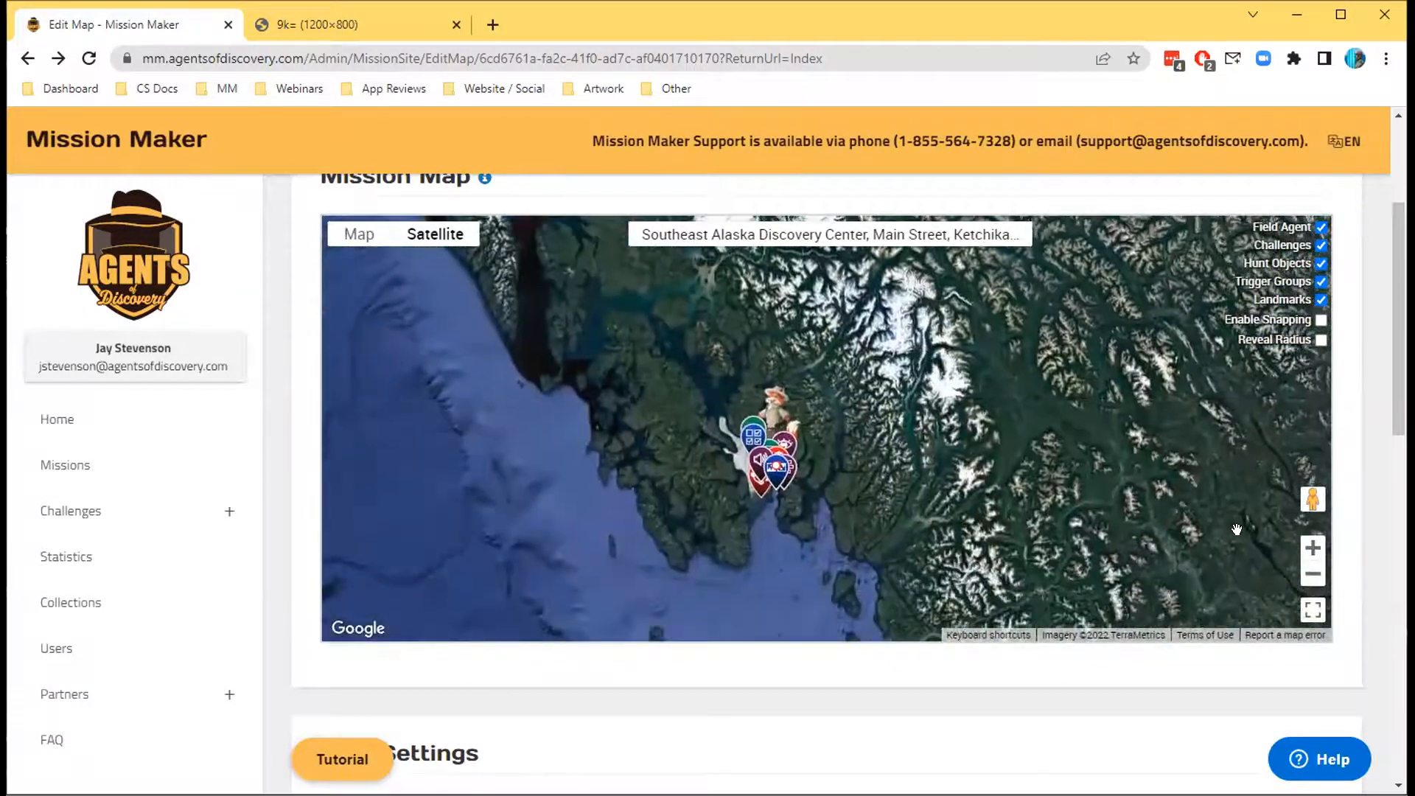
left_click(1304, 548)
left_click(1308, 547)
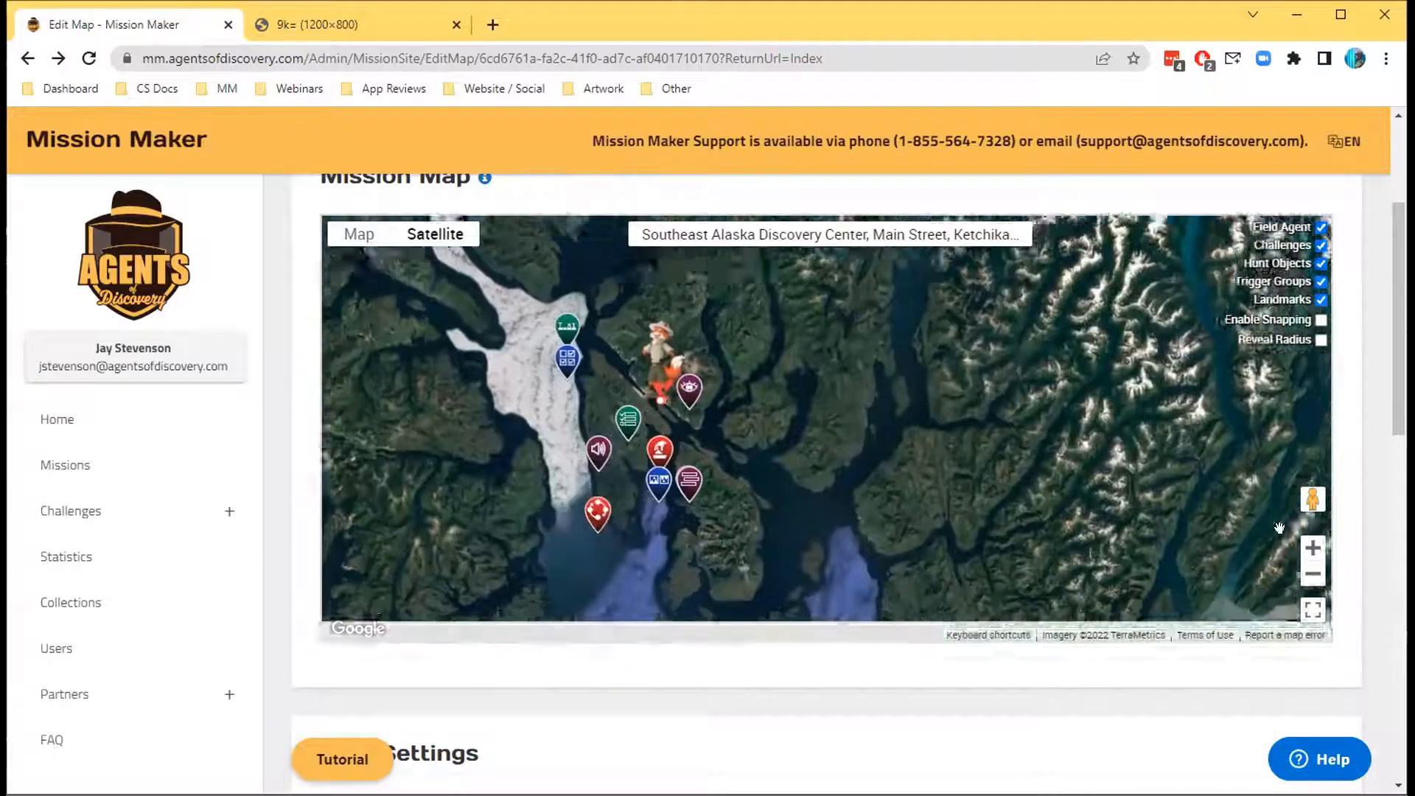
left_click(1317, 548)
left_click_drag(937, 439, 1128, 514)
mouse_move(507, 289)
left_mouse_down()
mouse_move(569, 322)
mouse_move(579, 355)
mouse_move(714, 398)
mouse_move(698, 392)
left_mouse_up()
left_click_drag(631, 469, 694, 391)
left_click_drag(570, 532, 690, 389)
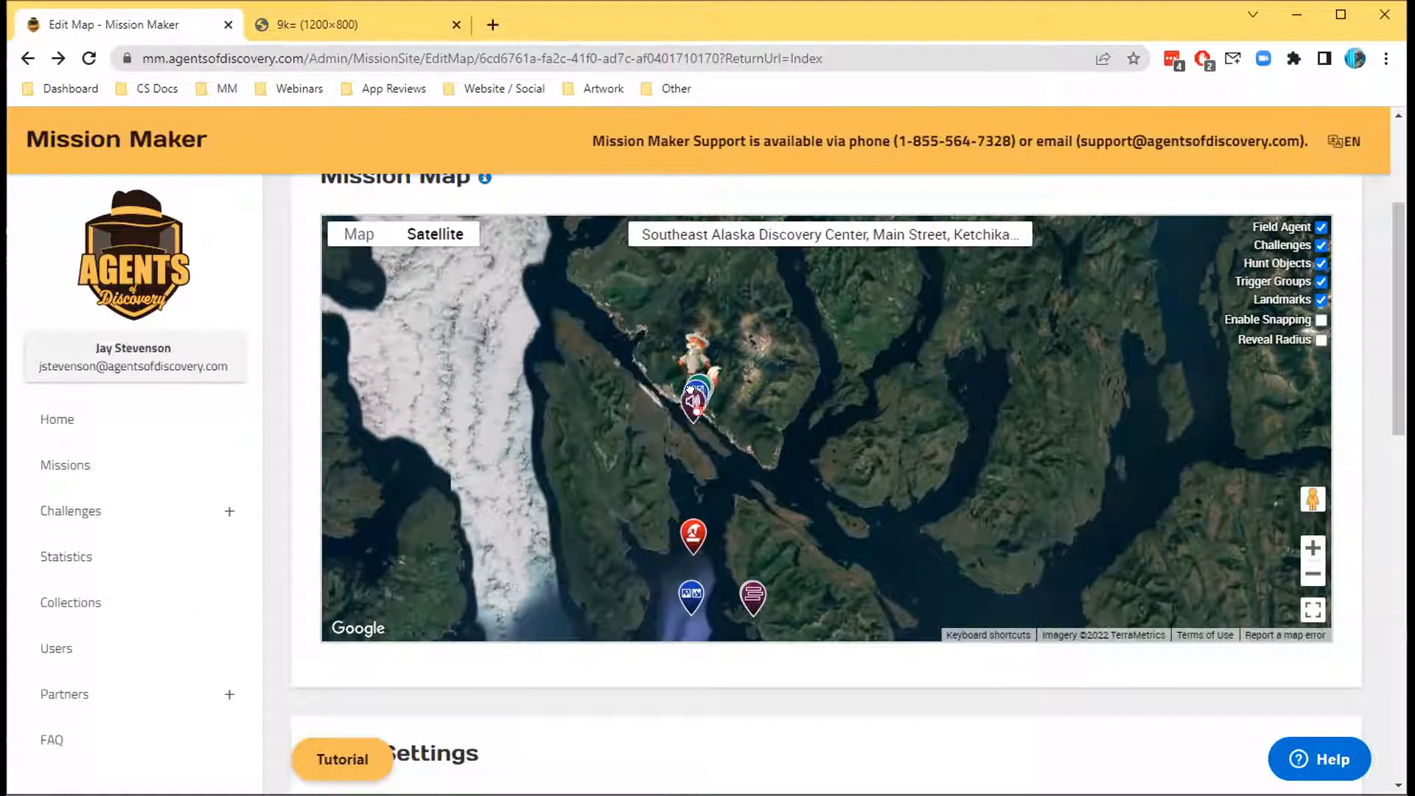
left_click_drag(691, 532, 701, 389)
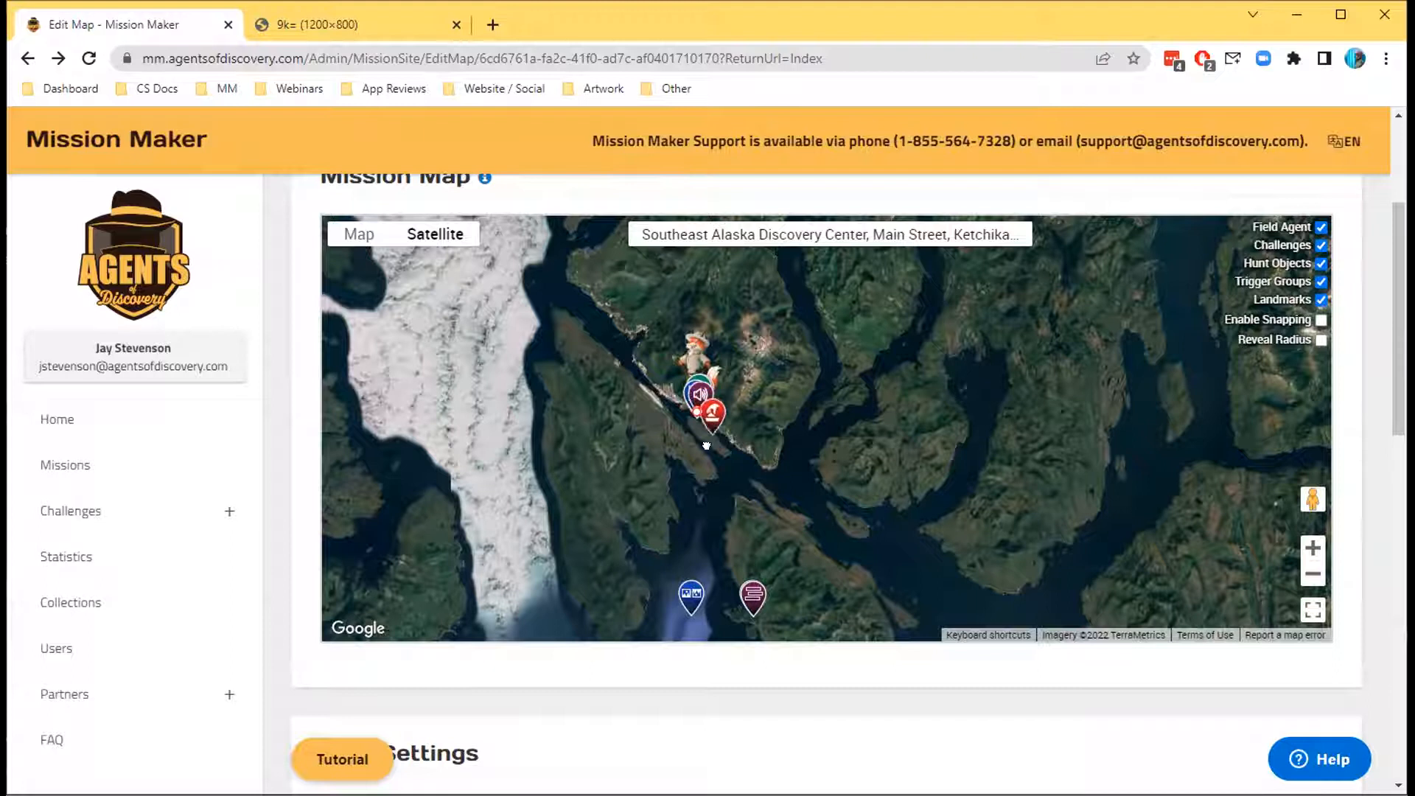
left_click_drag(691, 598, 704, 435)
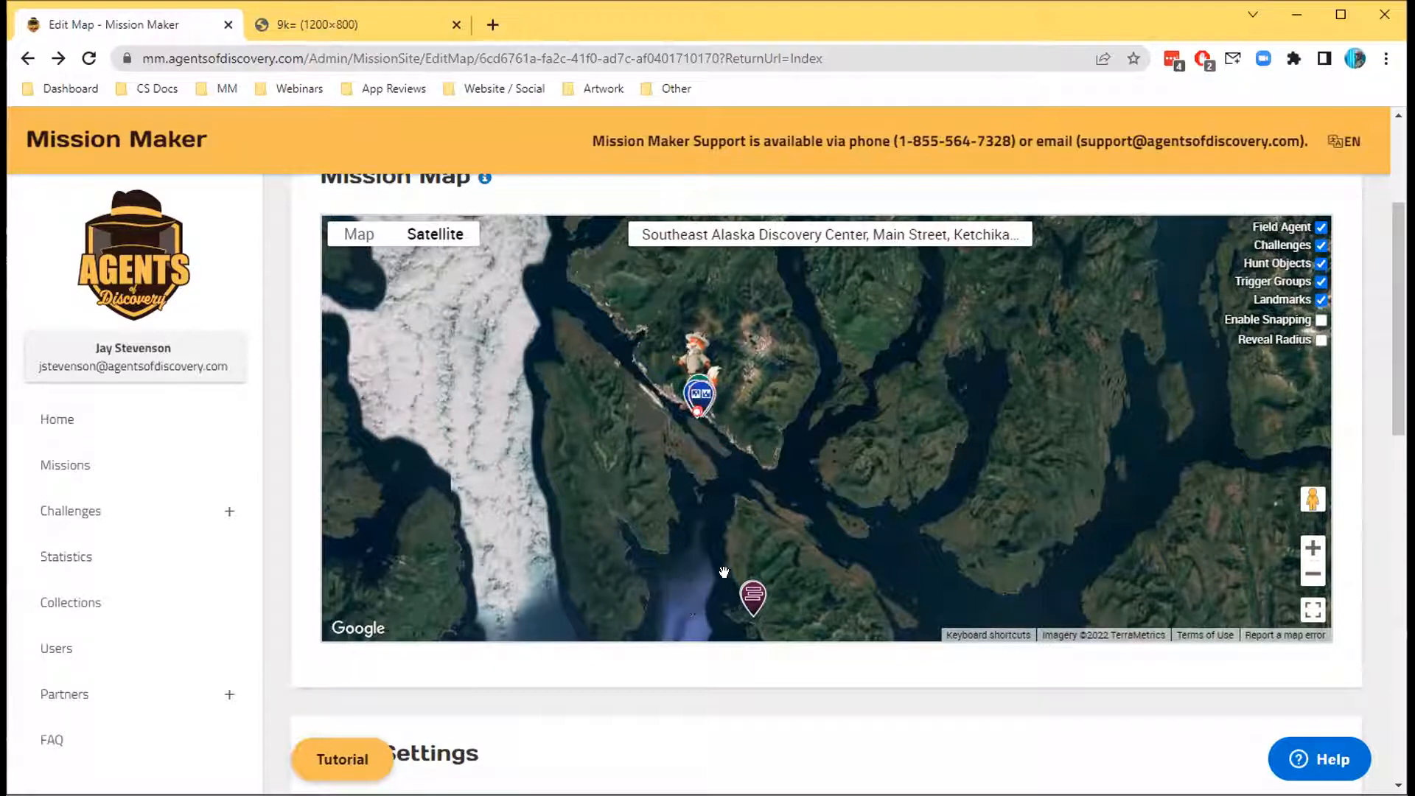
left_click_drag(752, 594, 701, 386)
left_click_drag(750, 595, 701, 389)
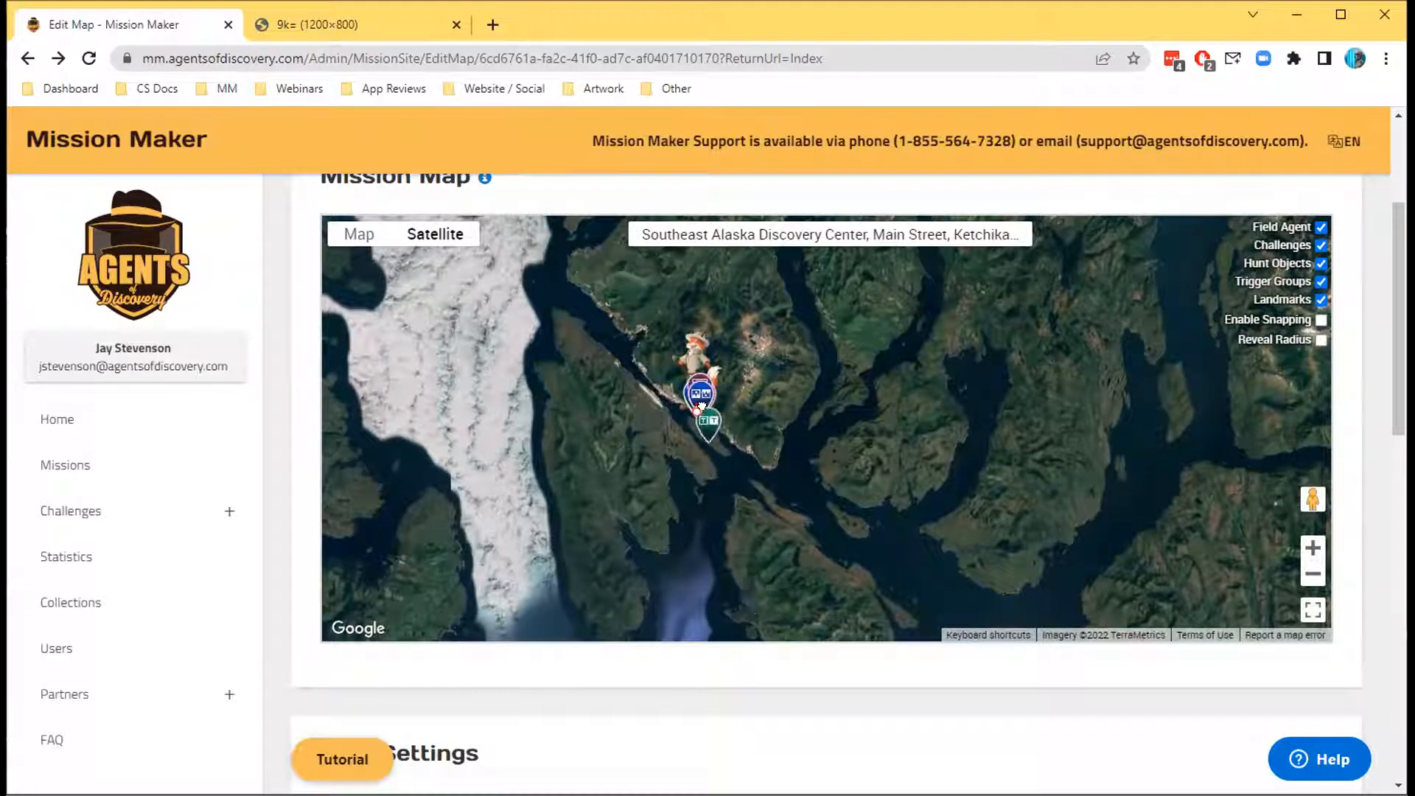
Step: Move the challenge pins scattered over the water and streets near Ketchikan inside the red mission boundary around the Discovery Center
left_click(1313, 547)
left_click(1312, 547)
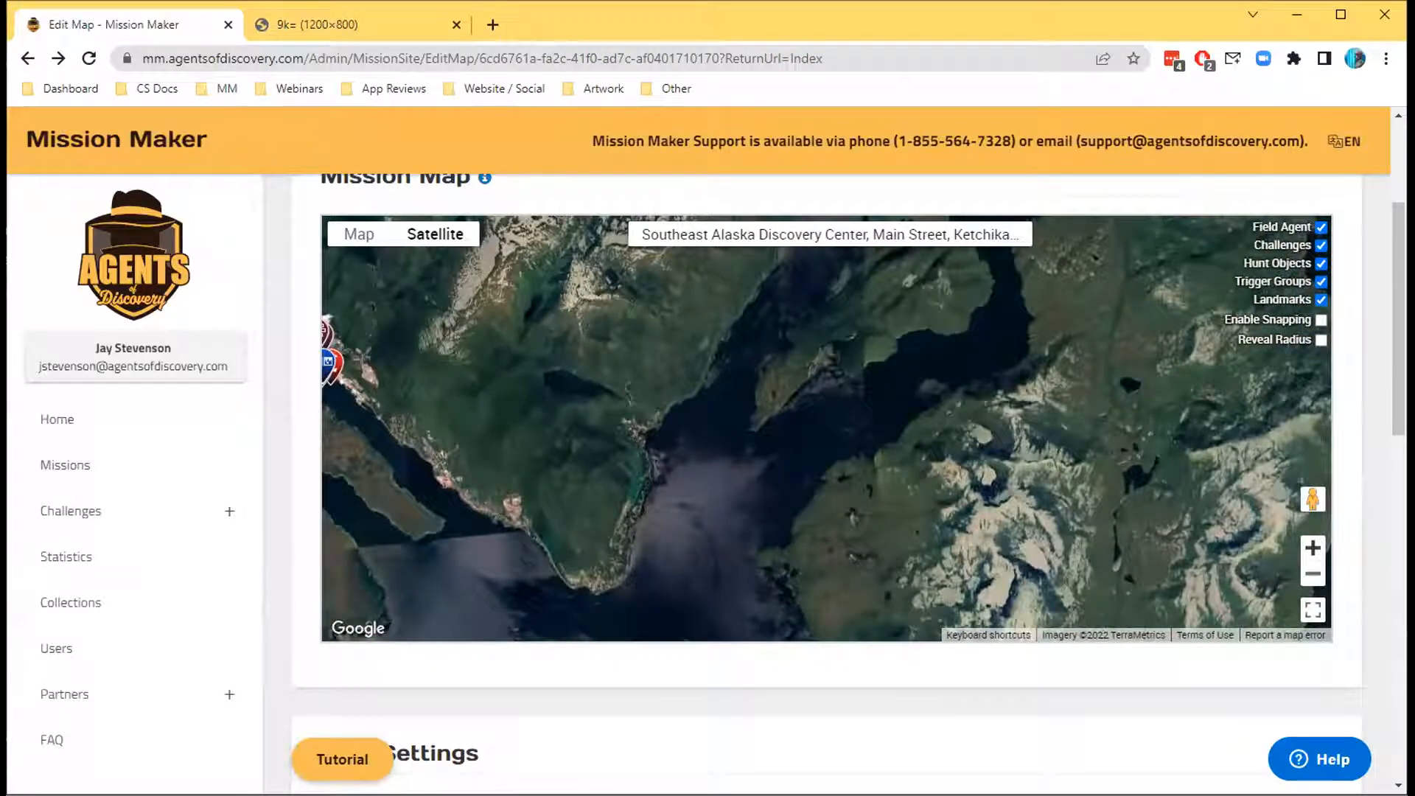
left_click_drag(939, 470, 1203, 508)
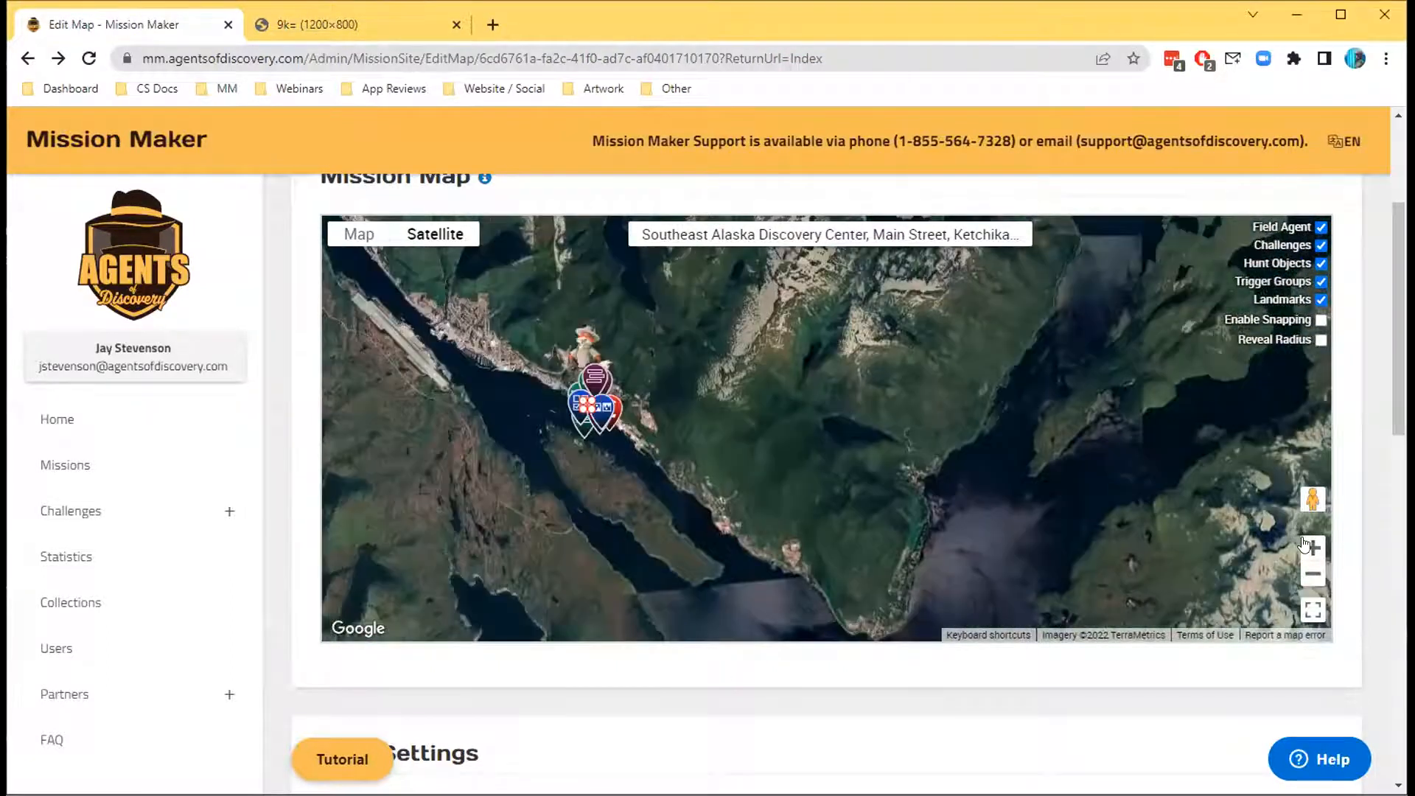
left_click(1312, 548)
left_click_drag(622, 449, 877, 455)
scroll(876, 455, "down", 1)
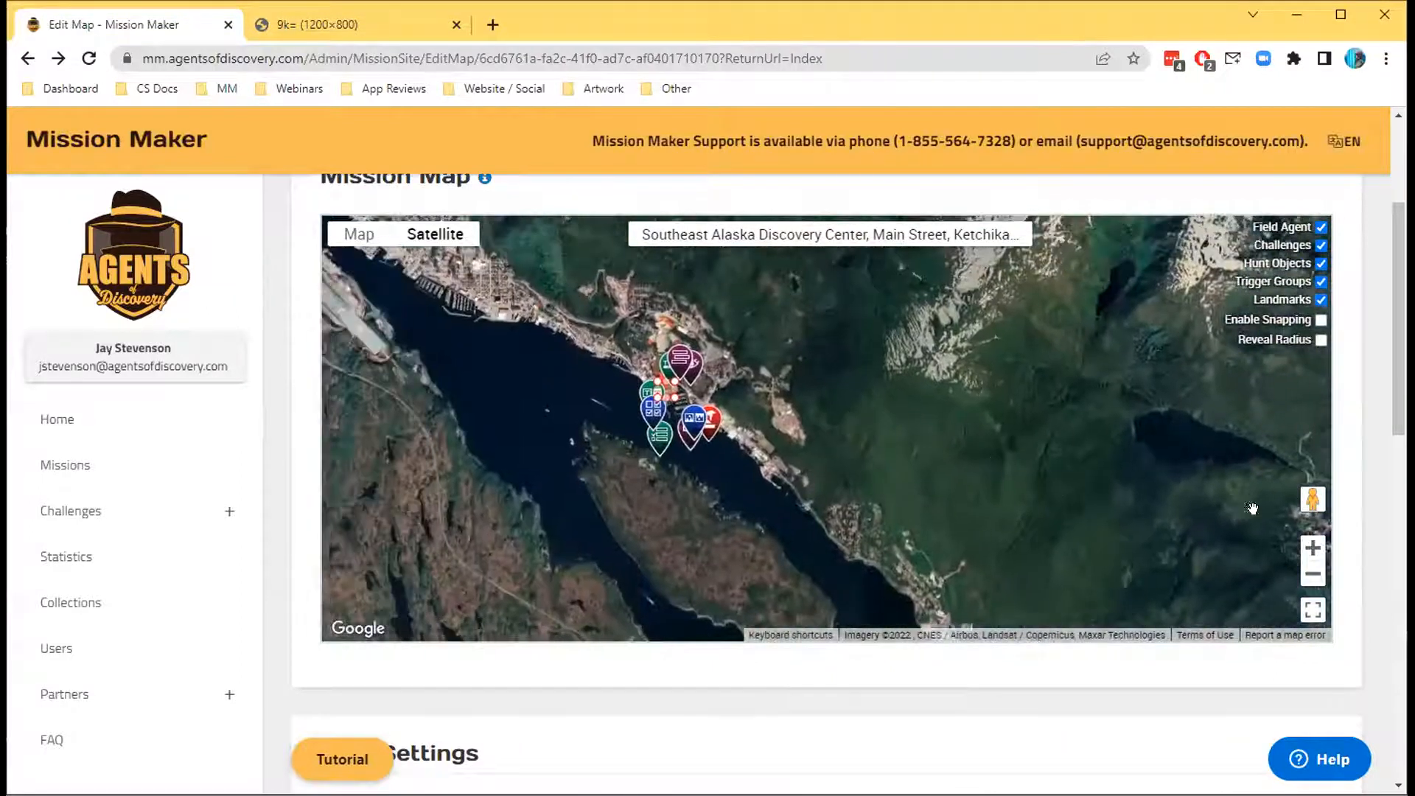
scroll(847, 468, "up", 4)
scroll(821, 480, "down", 3)
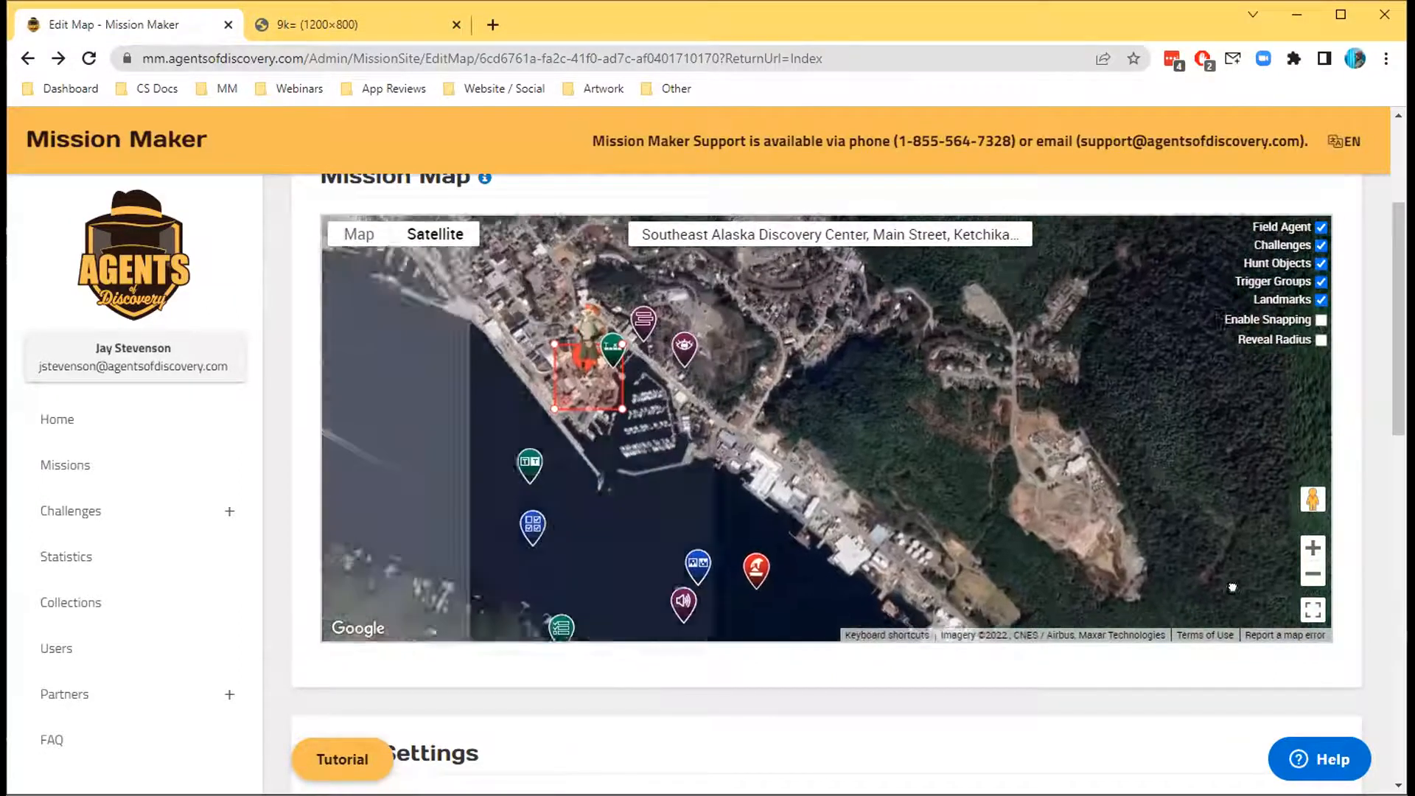
left_click_drag(549, 466, 590, 382)
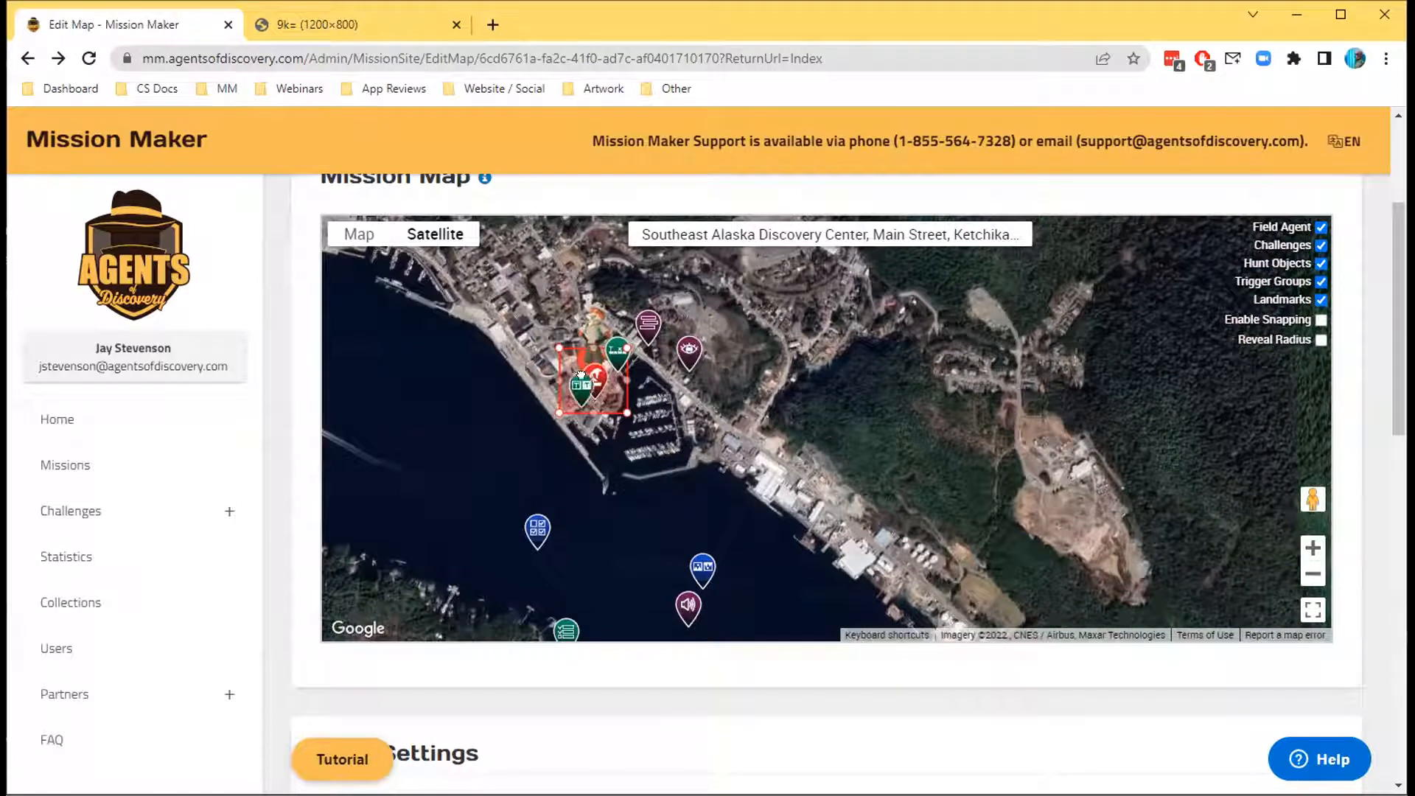
left_click_drag(537, 529, 578, 384)
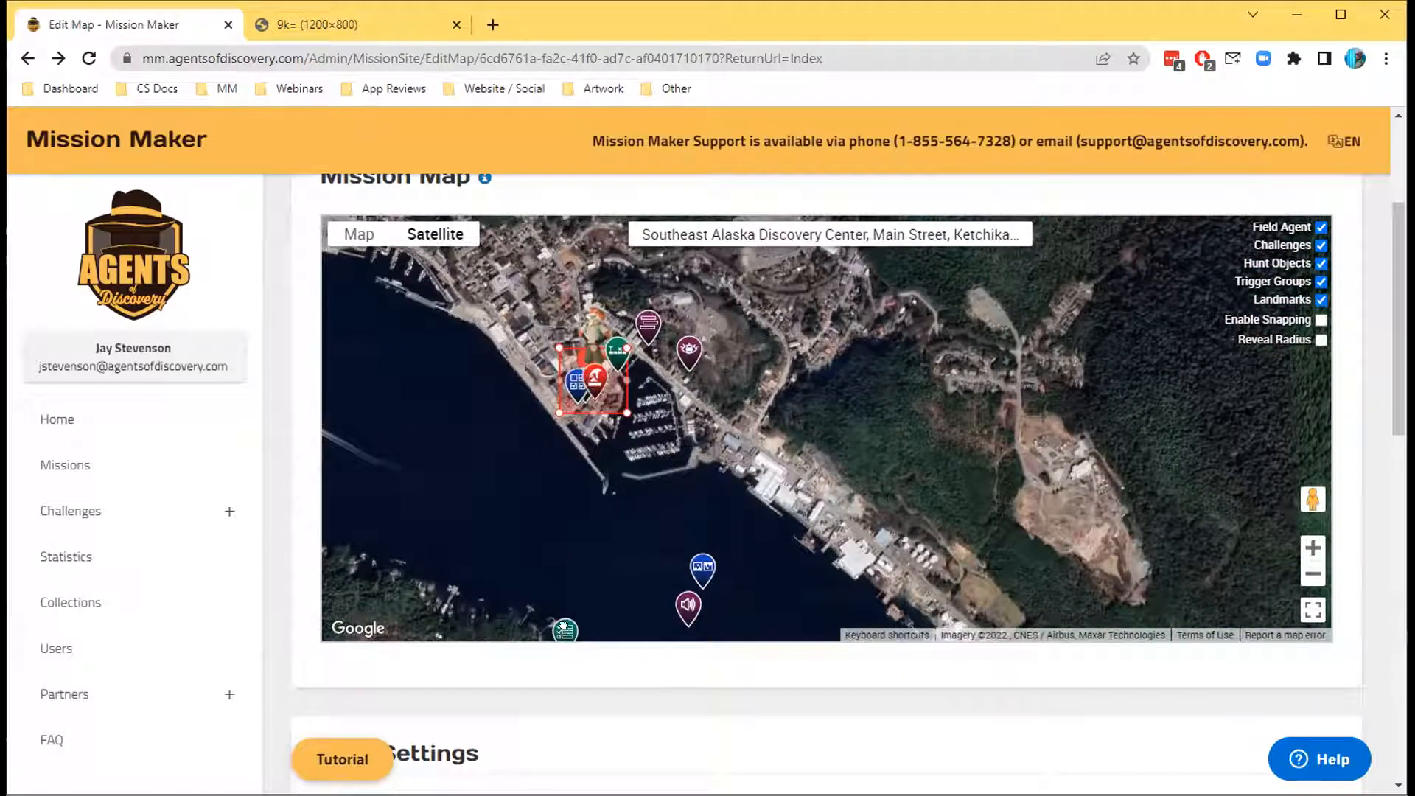
left_click_drag(565, 628, 592, 368)
left_click_drag(683, 608, 598, 392)
left_click_drag(700, 573, 605, 376)
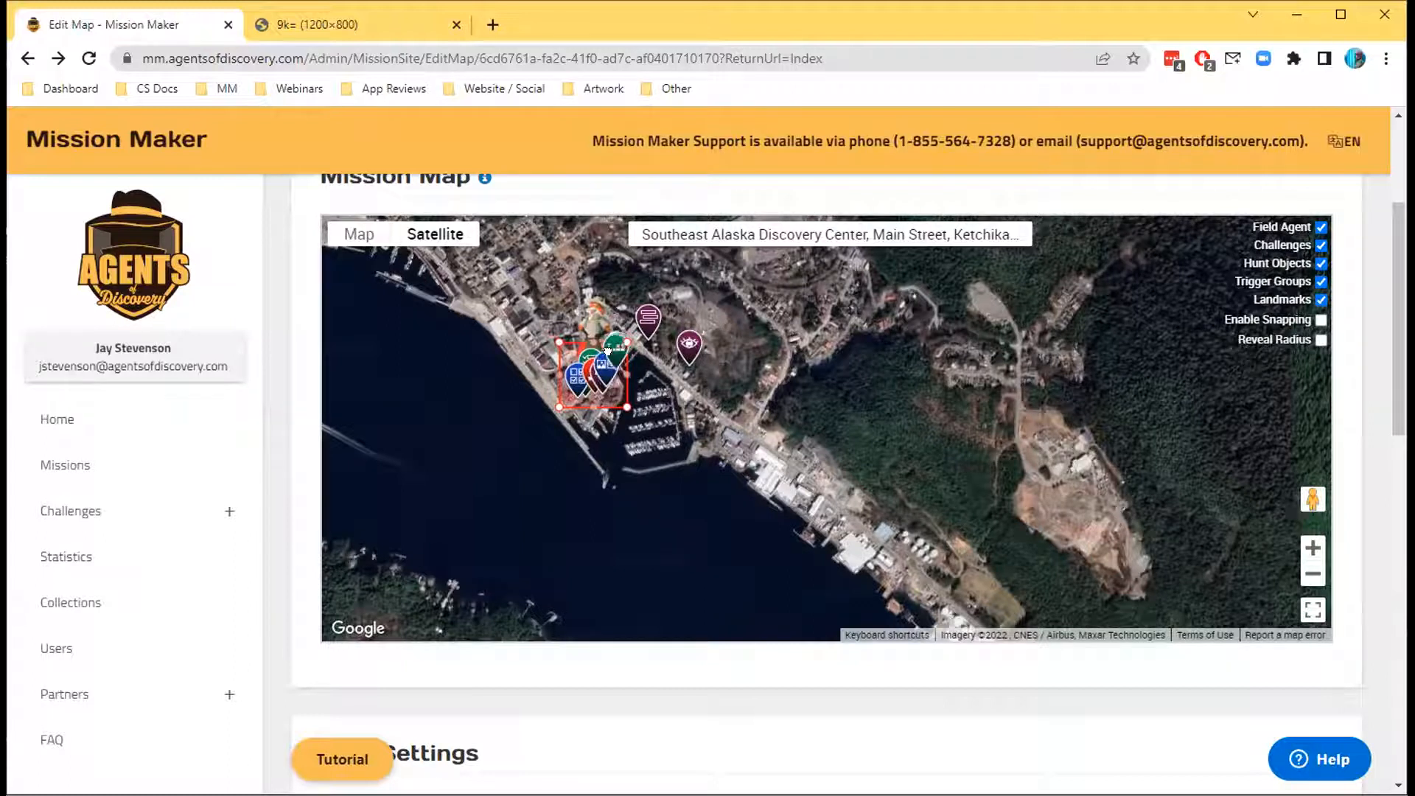
mouse_move(649, 318)
left_mouse_down()
mouse_move(607, 347)
mouse_move(619, 362)
left_mouse_up()
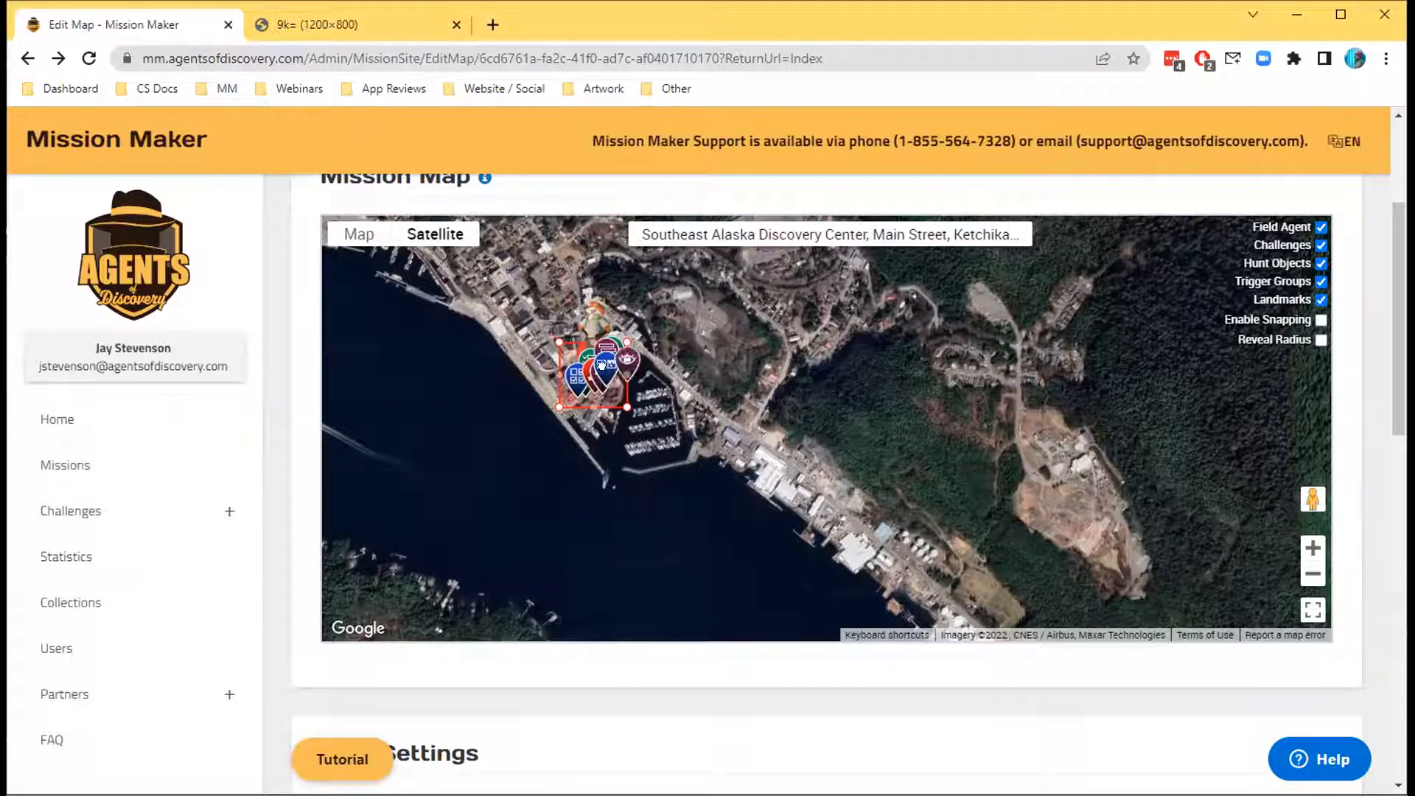
Step: Spread the green, eye and purple text challenge pins along the streets west and northwest of the Discovery Center building
double_click(1314, 551)
left_click_drag(807, 486, 1379, 612)
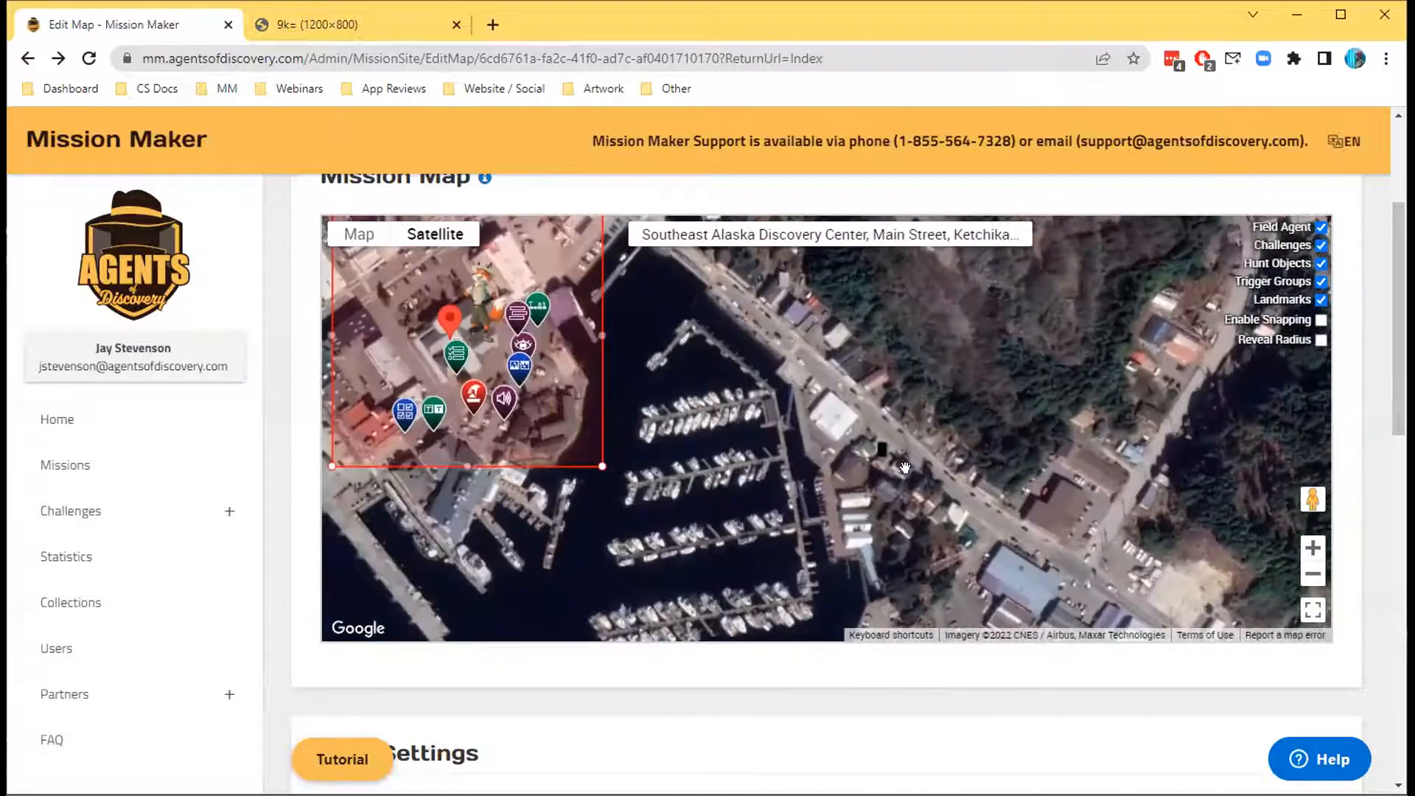
left_click_drag(992, 520, 1280, 590)
left_click(1312, 554)
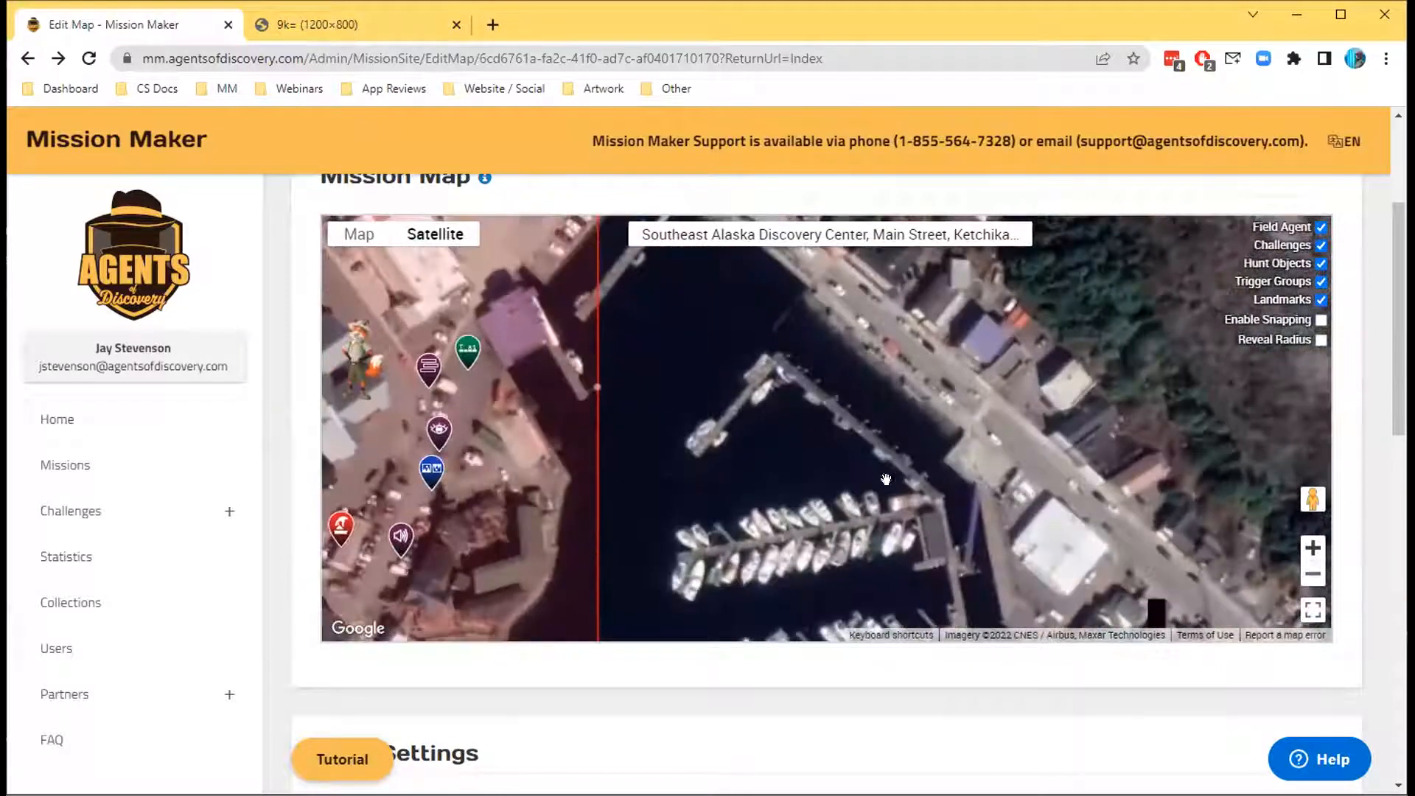
left_click_drag(808, 451, 1010, 469)
mouse_move(685, 377)
left_mouse_down()
mouse_move(699, 398)
mouse_move(828, 412)
mouse_move(616, 364)
mouse_move(498, 361)
left_mouse_up()
mouse_move(798, 491)
left_mouse_down()
mouse_move(624, 324)
mouse_move(570, 300)
left_mouse_up()
left_click_drag(783, 428, 535, 413)
Step: Arrange the remaining challenge pins around the Discovery Center building, placing the audio and image pins just north of the Field Agent
left_click_drag(663, 502, 606, 484)
left_click_drag(621, 619, 642, 543)
mouse_move(700, 587)
left_mouse_down()
mouse_move(725, 501)
mouse_move(793, 452)
left_mouse_up()
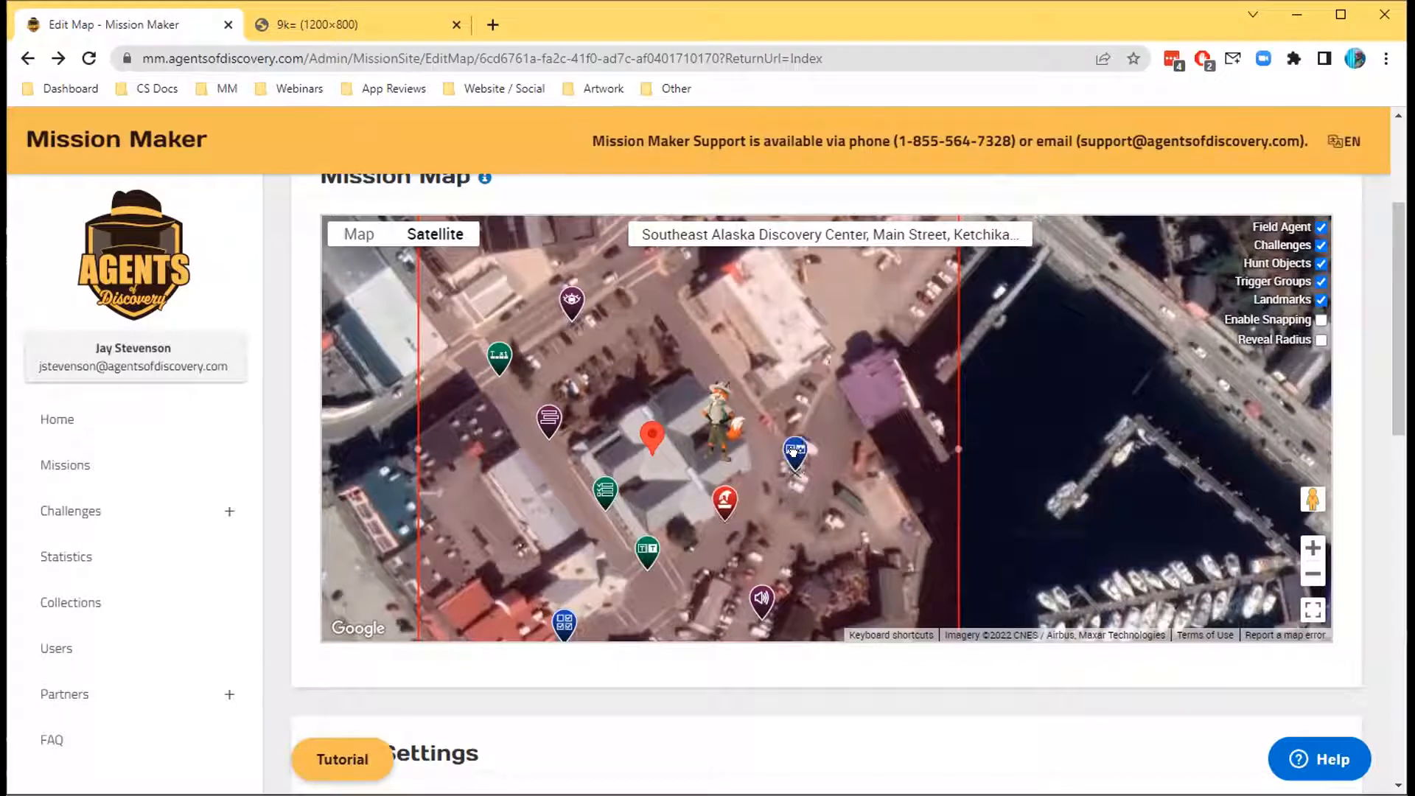
left_click_drag(761, 597, 751, 371)
mouse_move(564, 623)
left_mouse_down()
mouse_move(593, 428)
mouse_move(678, 279)
mouse_move(658, 239)
mouse_move(656, 316)
left_mouse_up()
left_click_drag(751, 445, 706, 394)
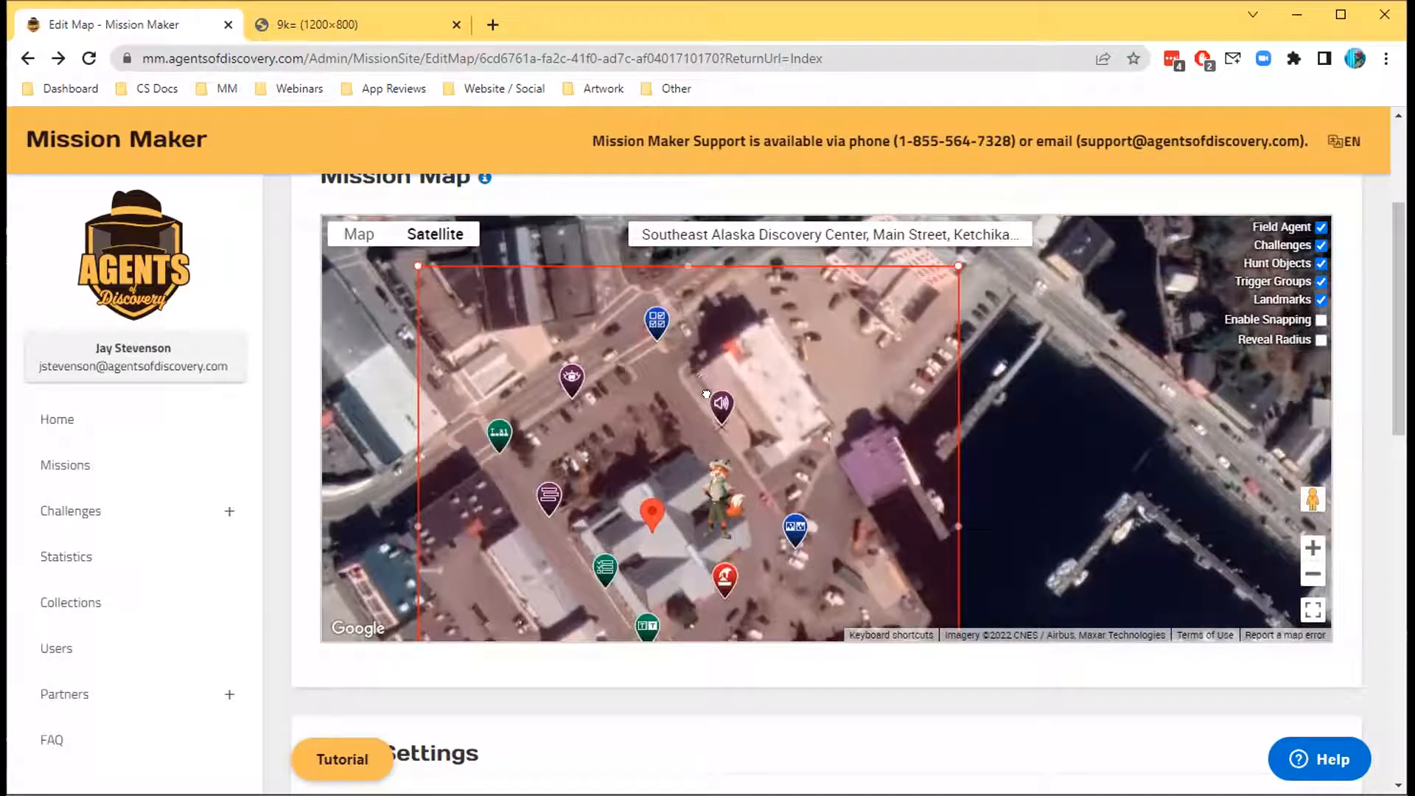
left_click_drag(796, 528, 752, 451)
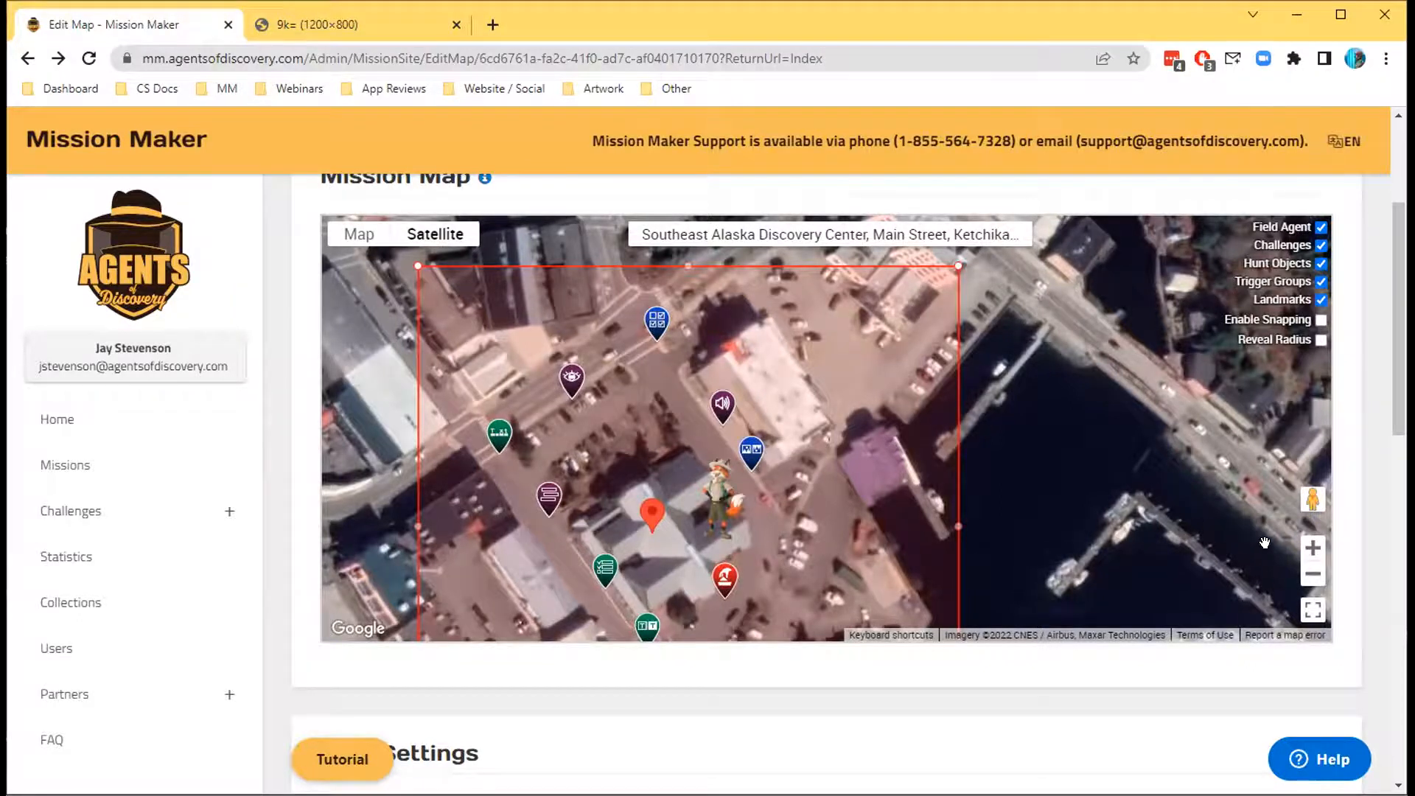
Step: Review the placement of the boundary, Field Agent and challenge pins at Ketchikan, first at regional scale and then close up
left_click(1312, 576)
left_click(1312, 576)
left_click(1313, 575)
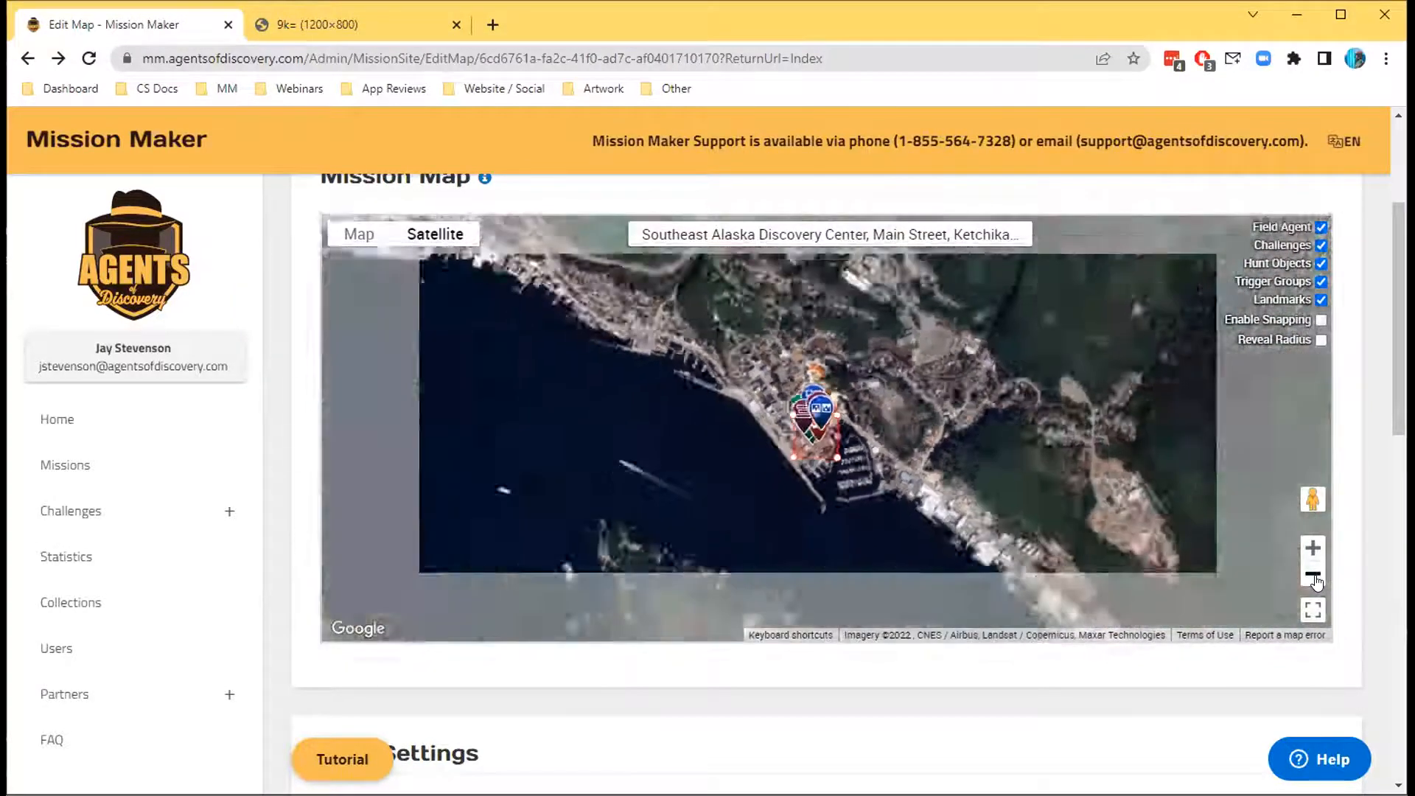
left_click(1313, 575)
left_click(1312, 575)
left_click(1313, 576)
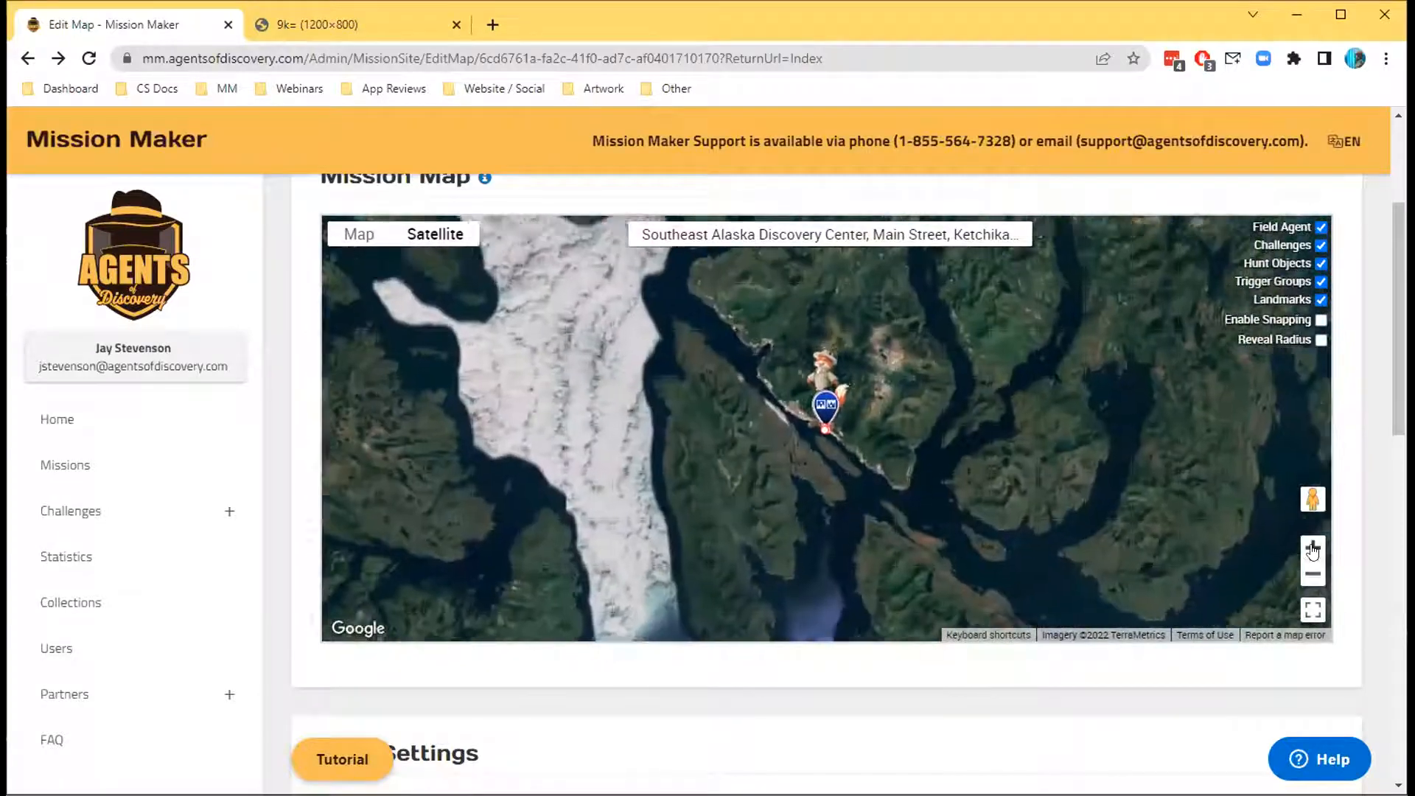
left_click_drag(1012, 469, 1052, 525)
left_click(1311, 547)
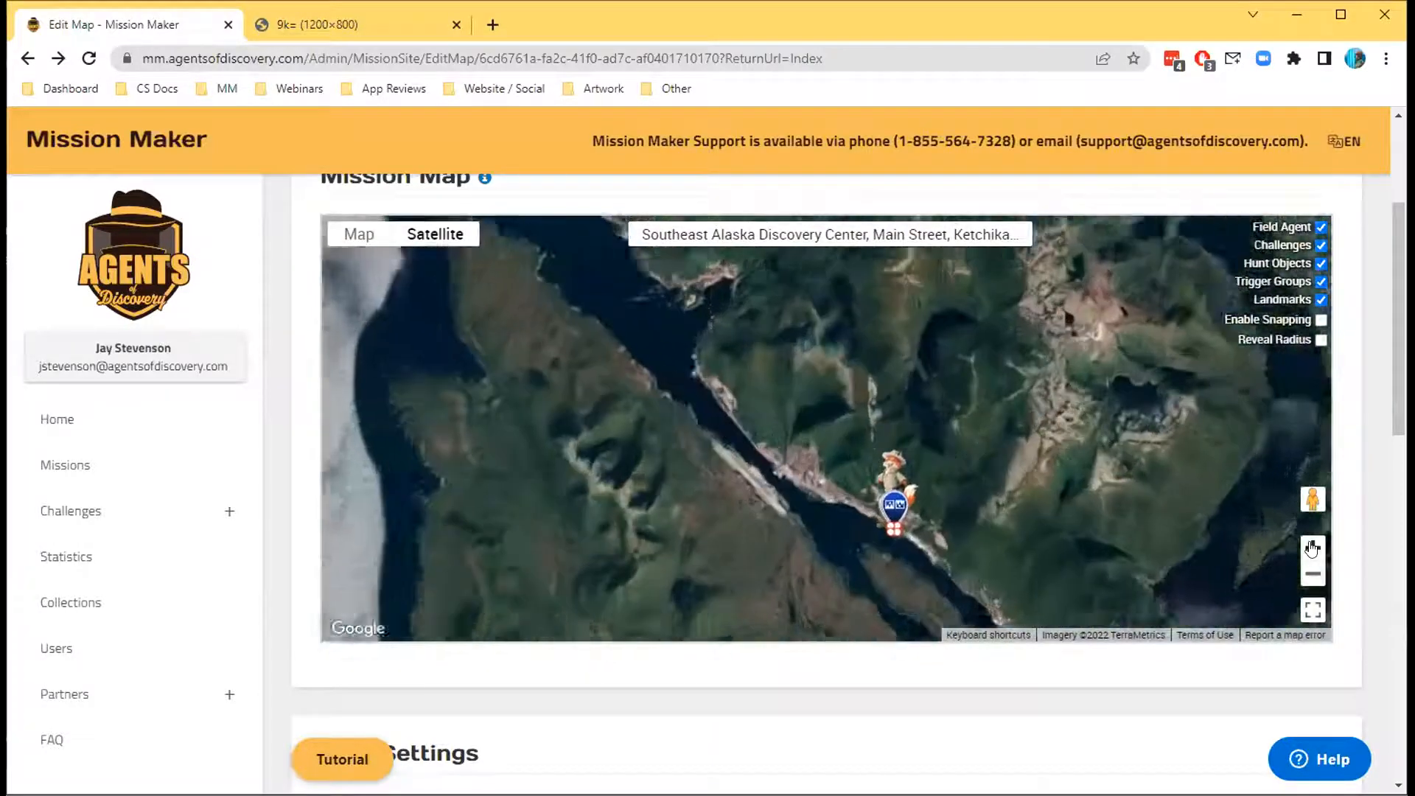
left_click(1312, 547)
left_click(1312, 547)
left_click(1312, 547)
left_click(1315, 548)
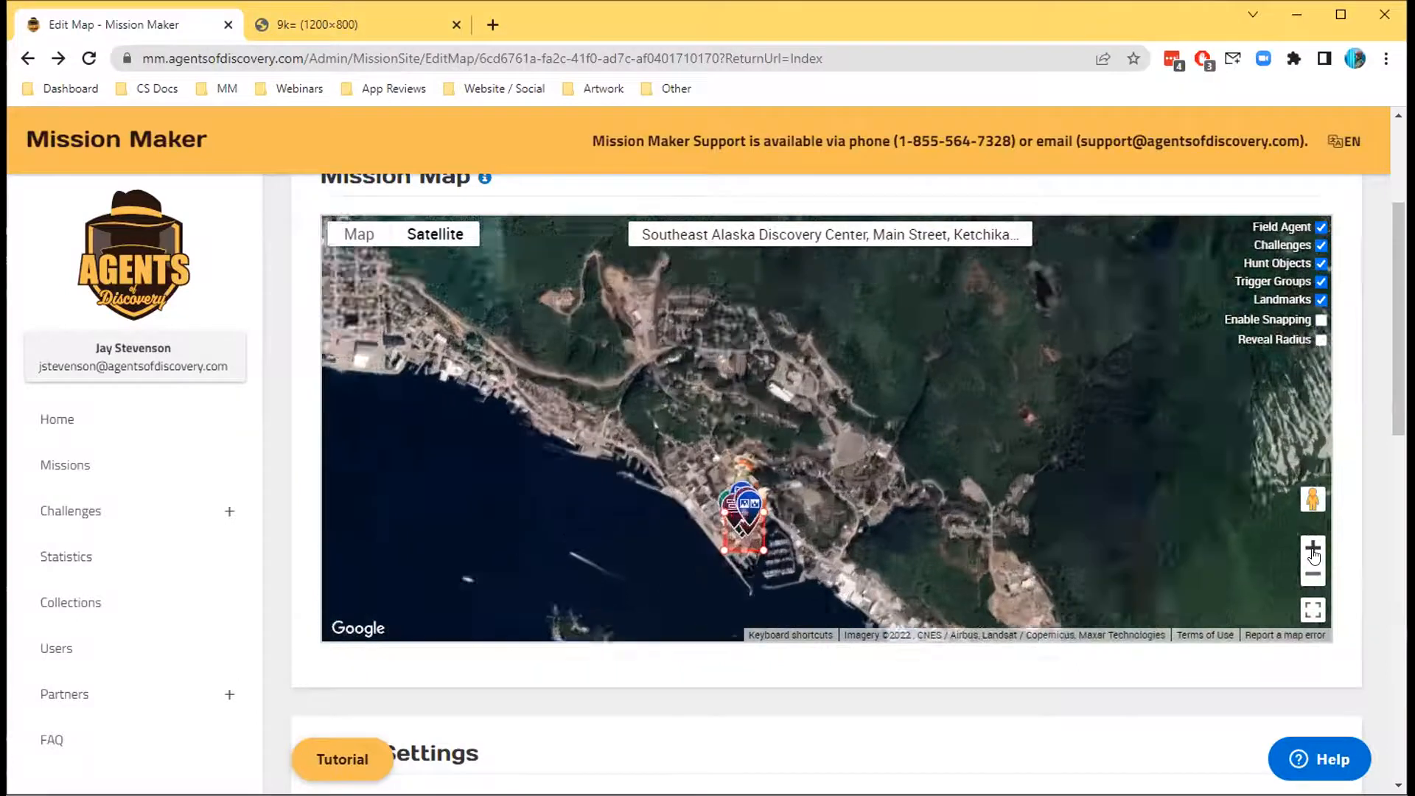
left_click(1315, 547)
left_click_drag(1147, 597, 1134, 410)
left_click(1315, 543)
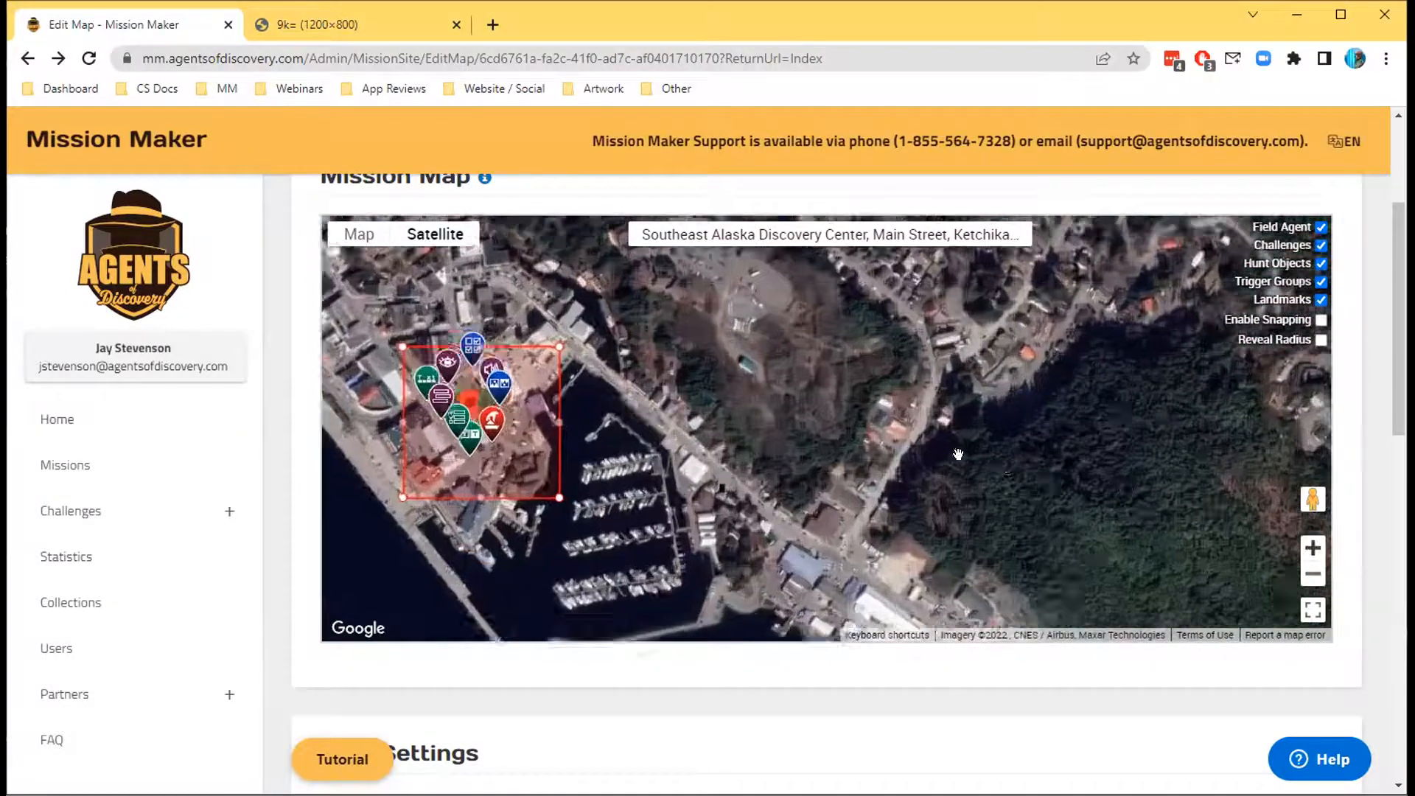
left_click_drag(862, 418, 1175, 421)
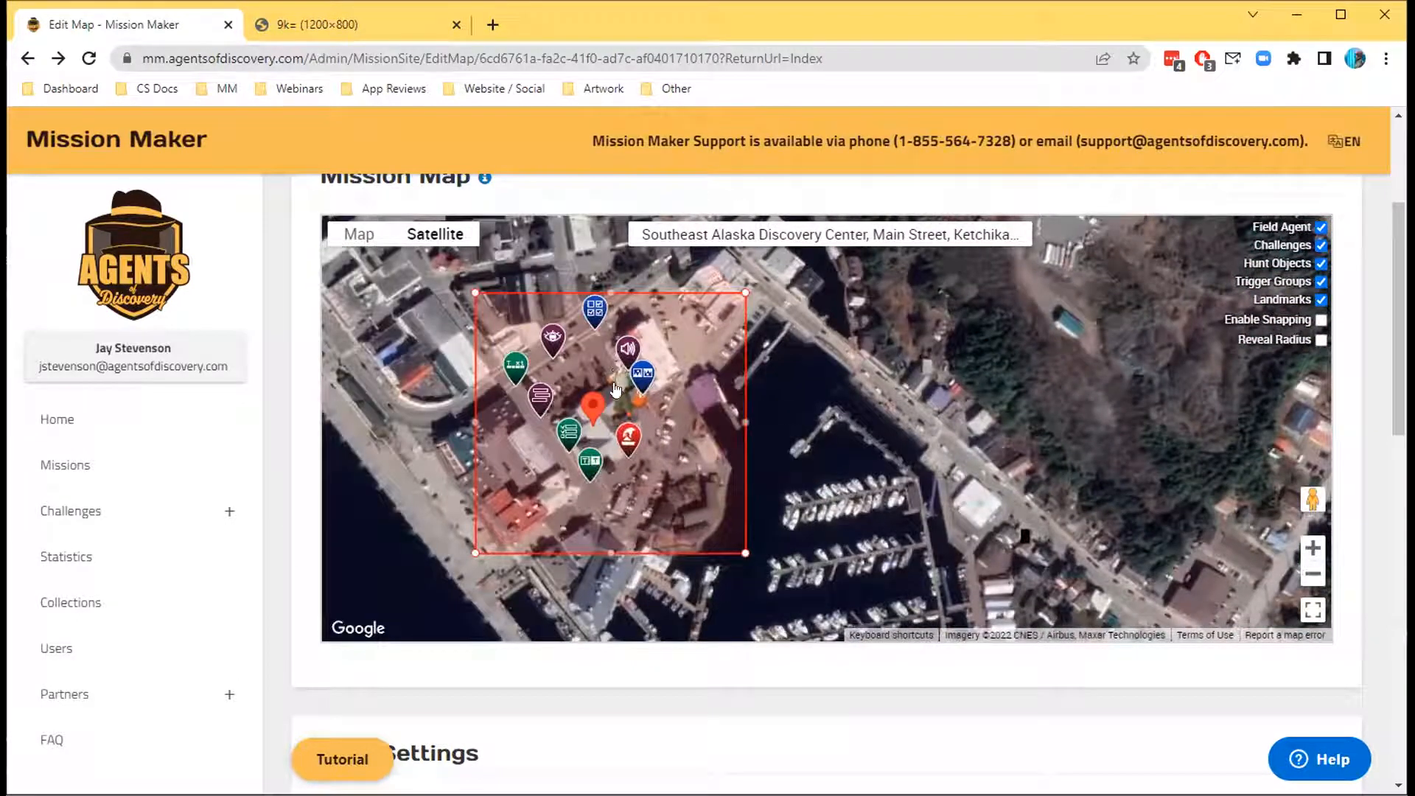
left_click_drag(601, 443, 600, 470)
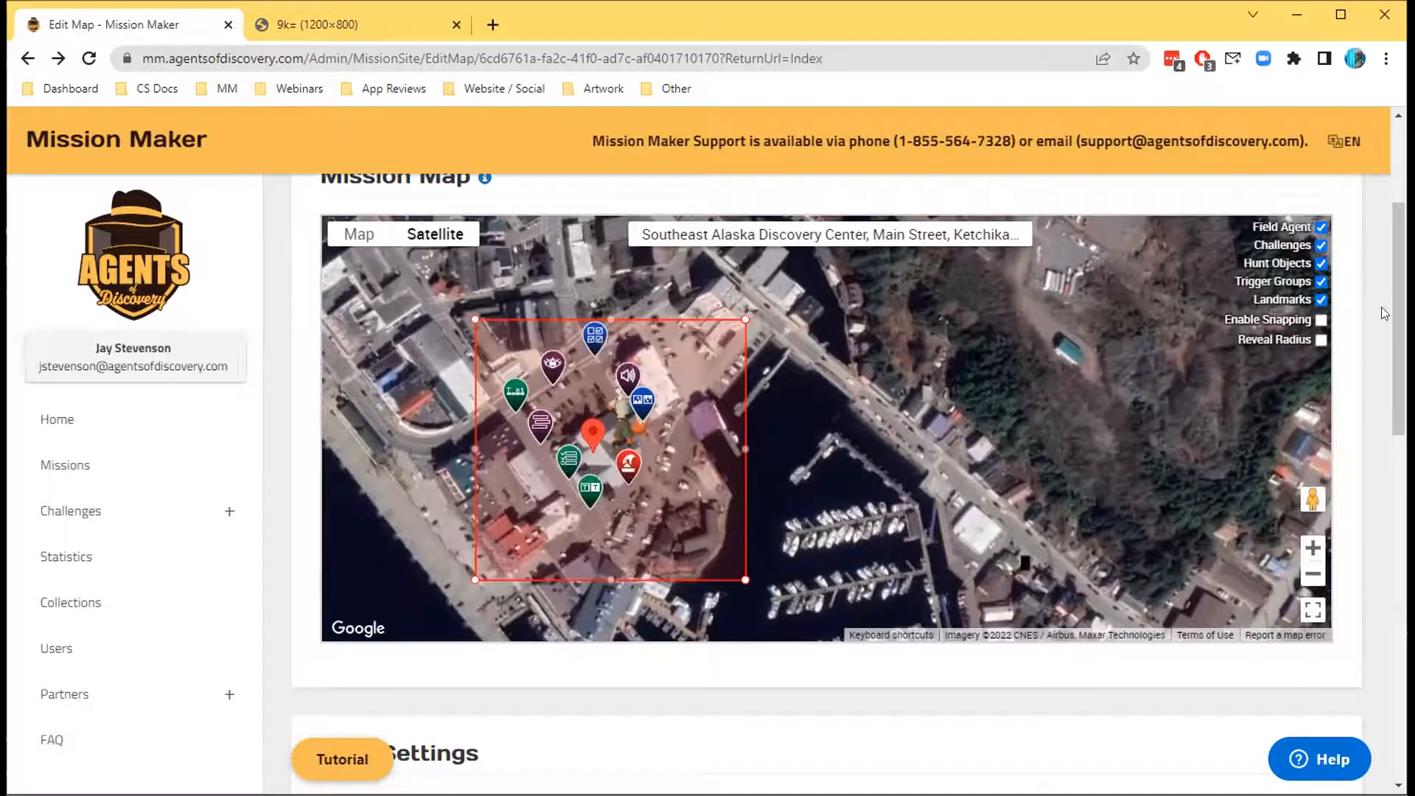
Step: Save the changed mission map and confirm the save
left_click_drag(1398, 317, 1398, 622)
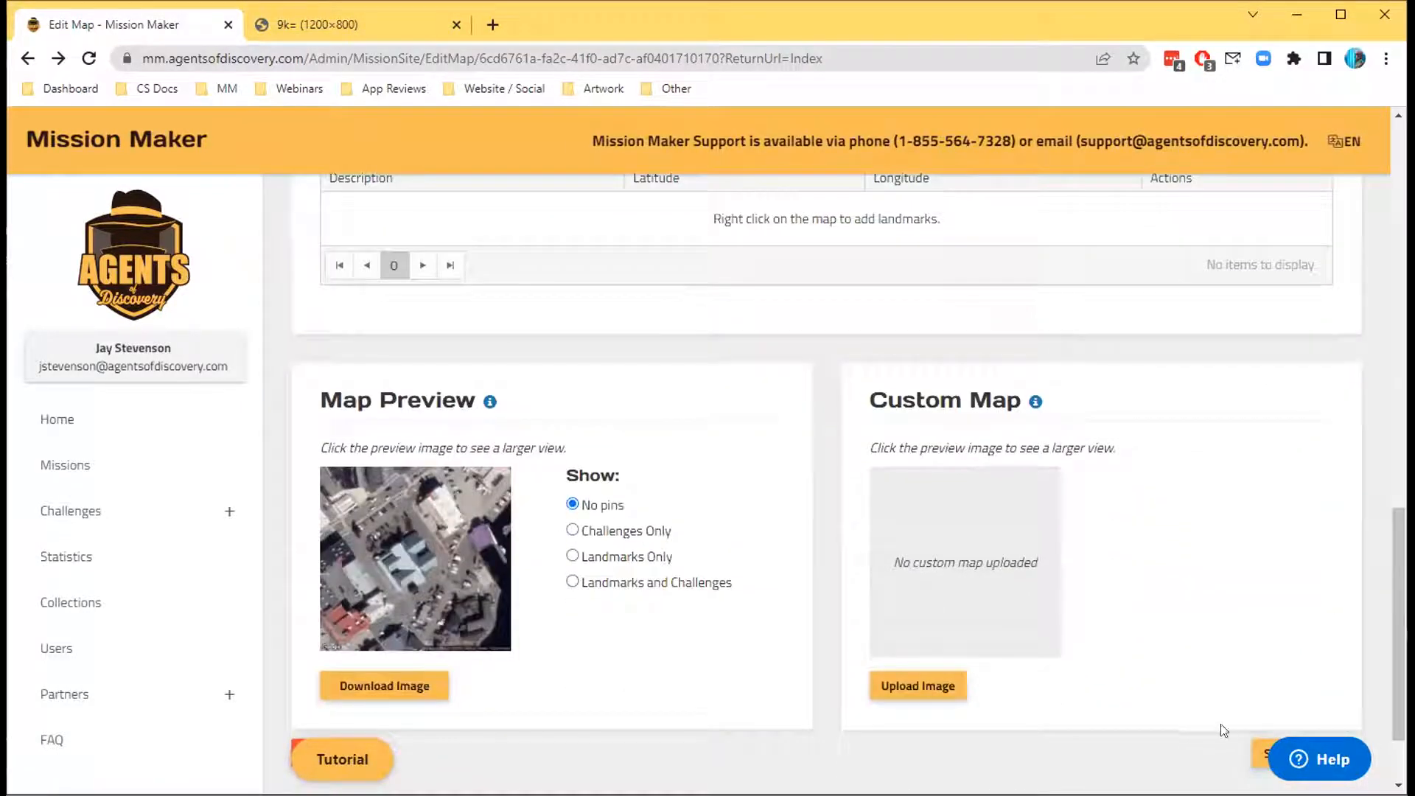
left_click(1257, 748)
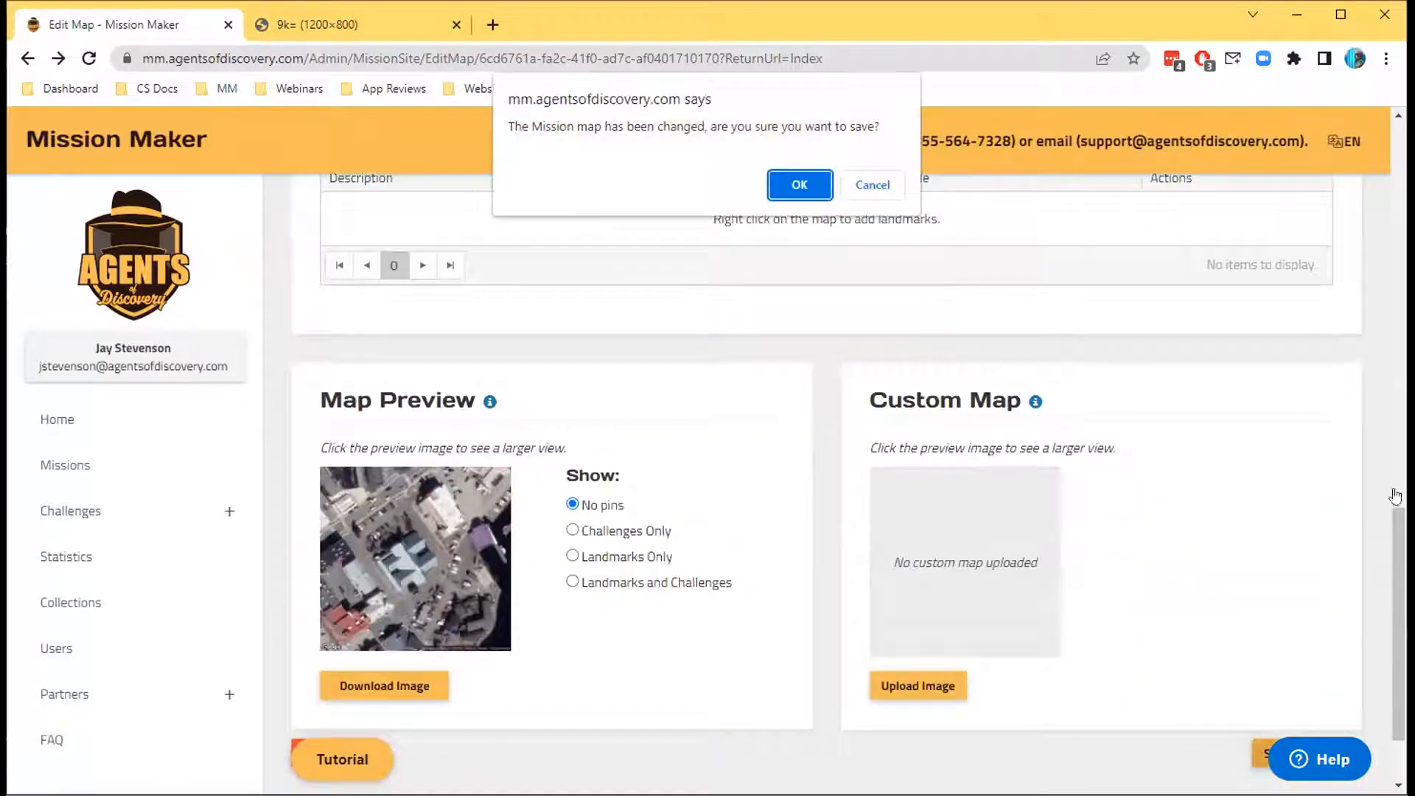
left_click(822, 181)
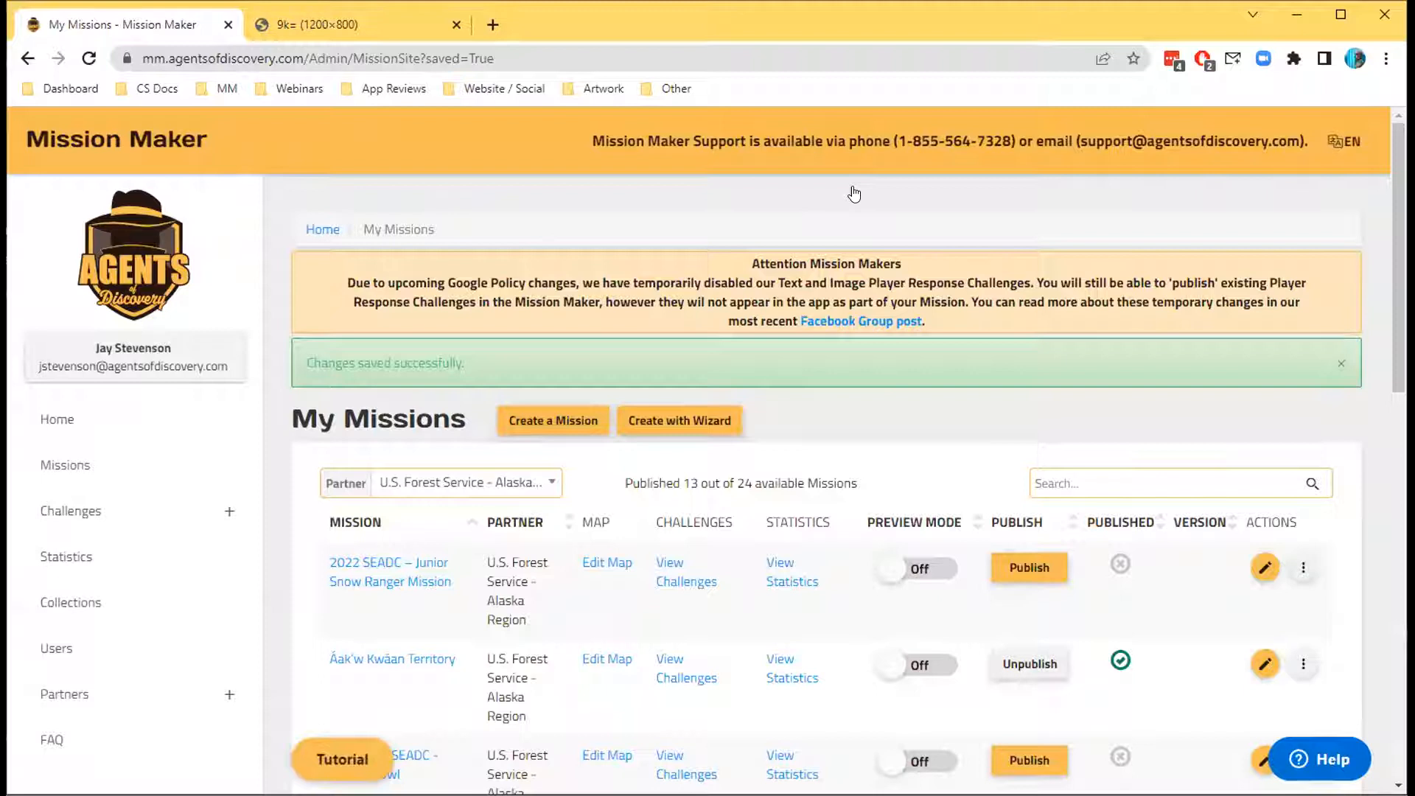
Step: Go to page 3 of the mission list and locate the Sustainable Recreation mission
scroll(853, 193, "down", 9)
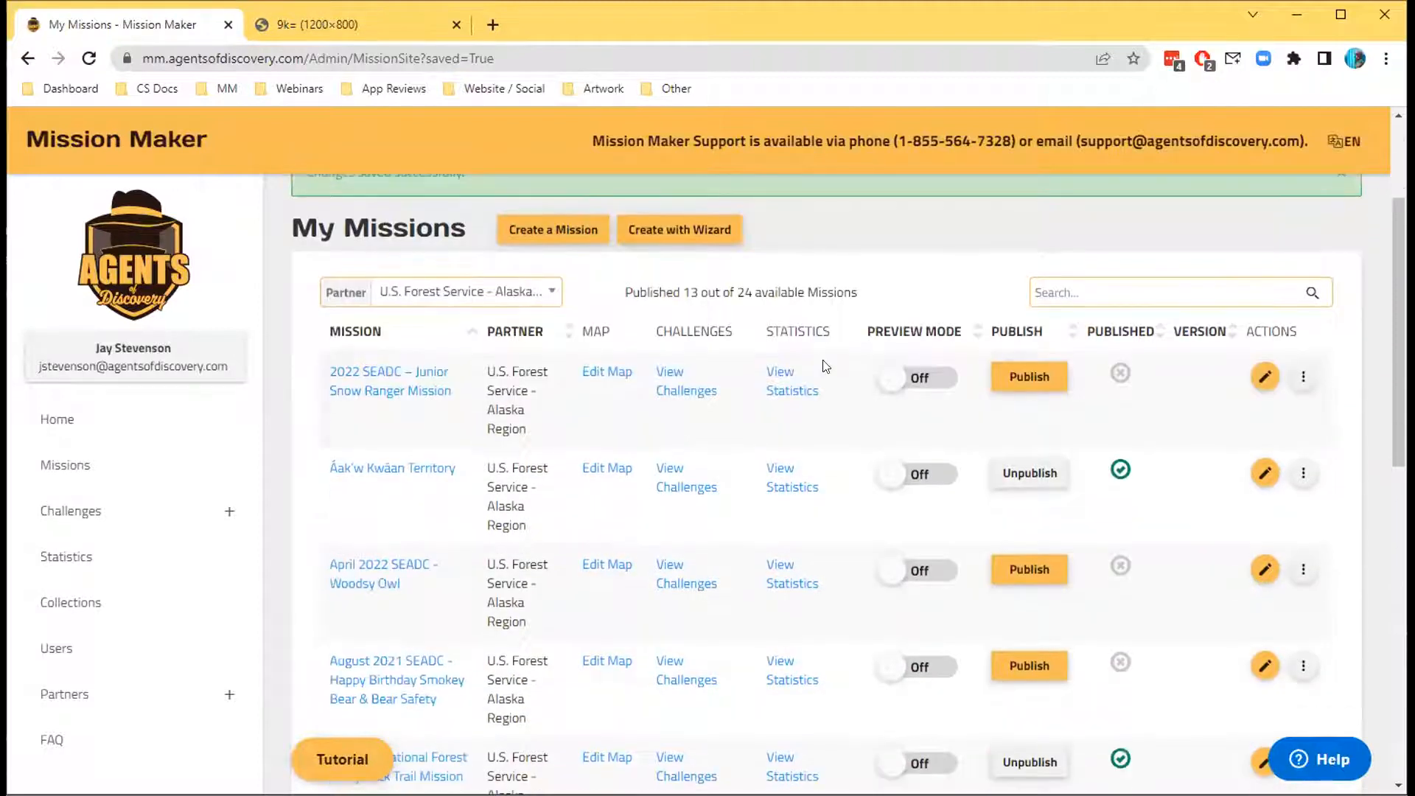
scroll(709, 445, "down", 4)
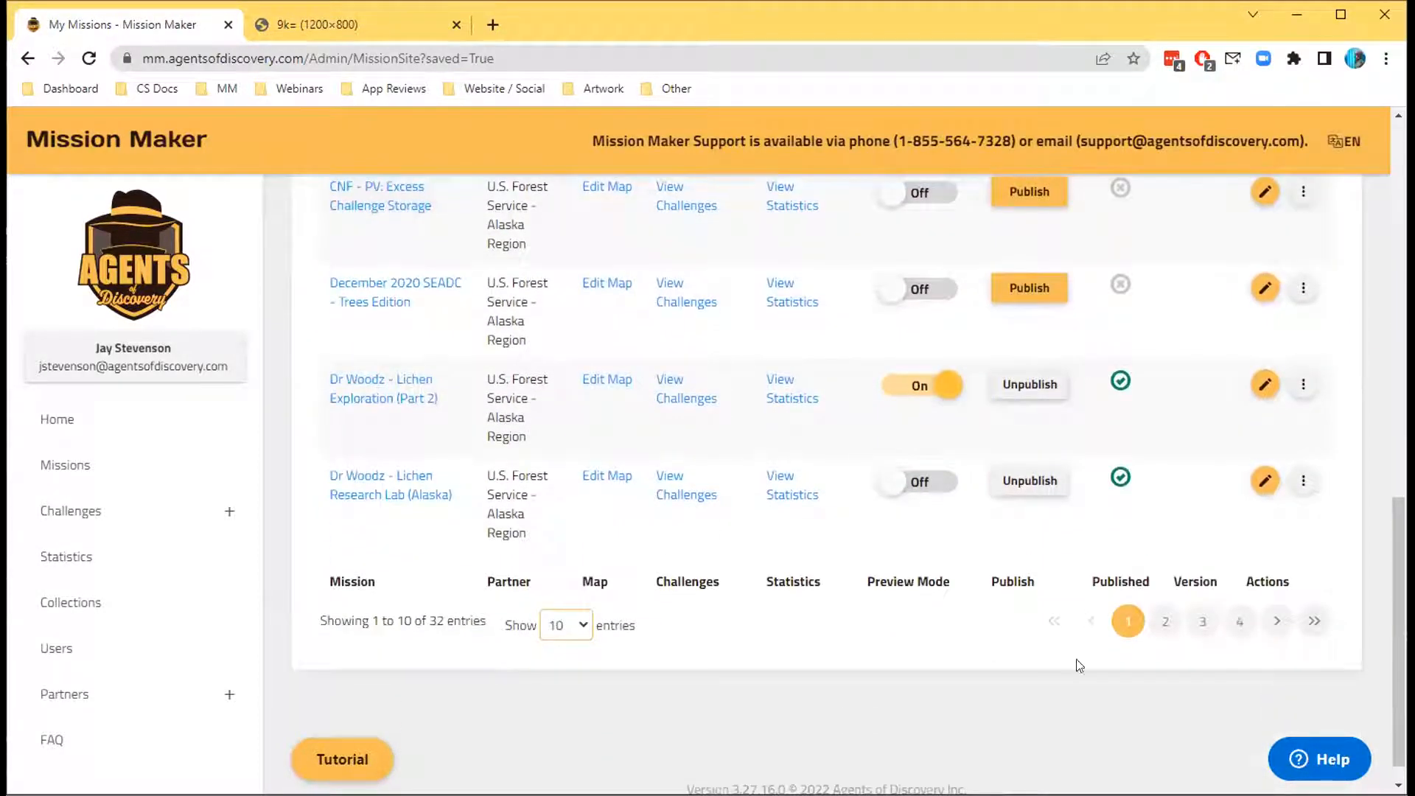
left_click(1161, 621)
left_click(1200, 622)
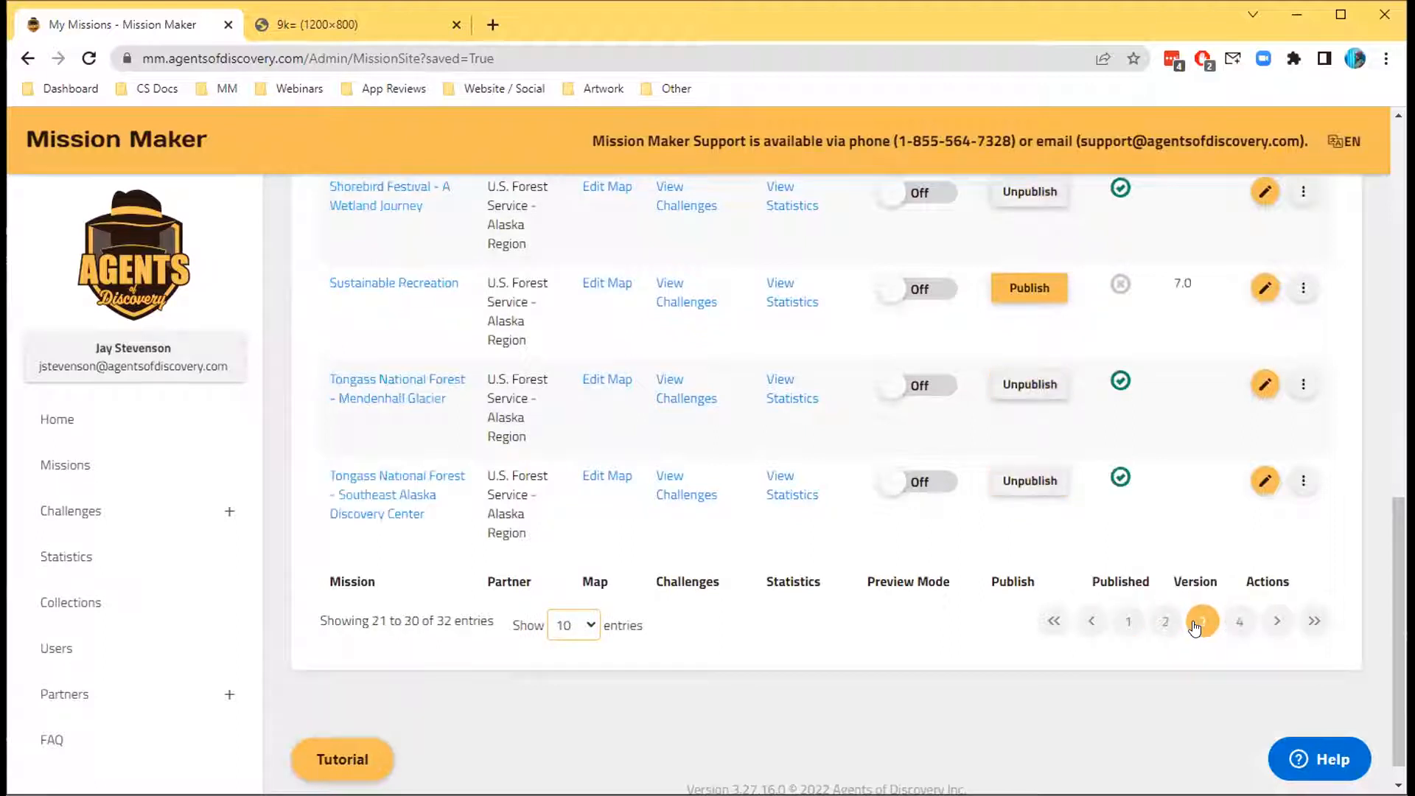
scroll(1220, 611, "up", 8)
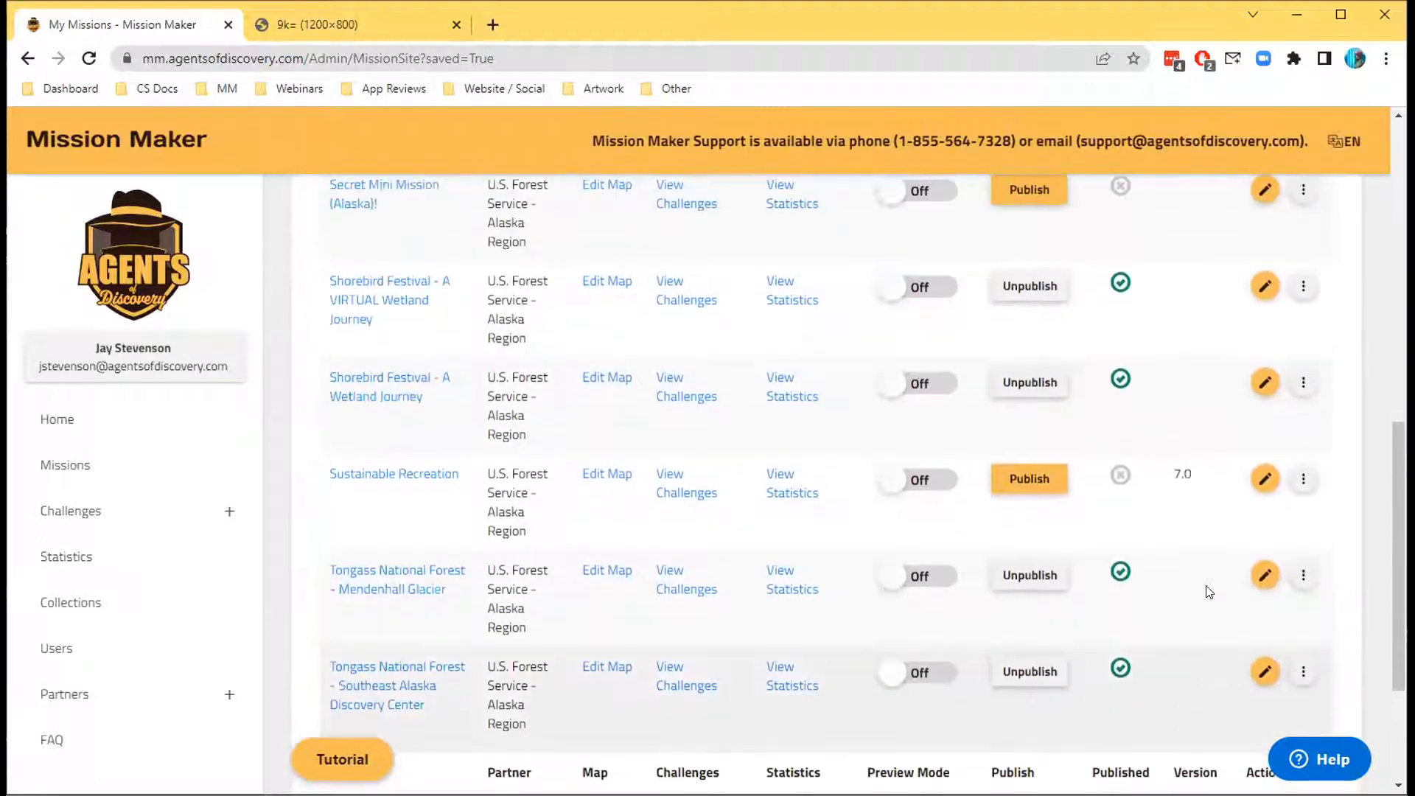